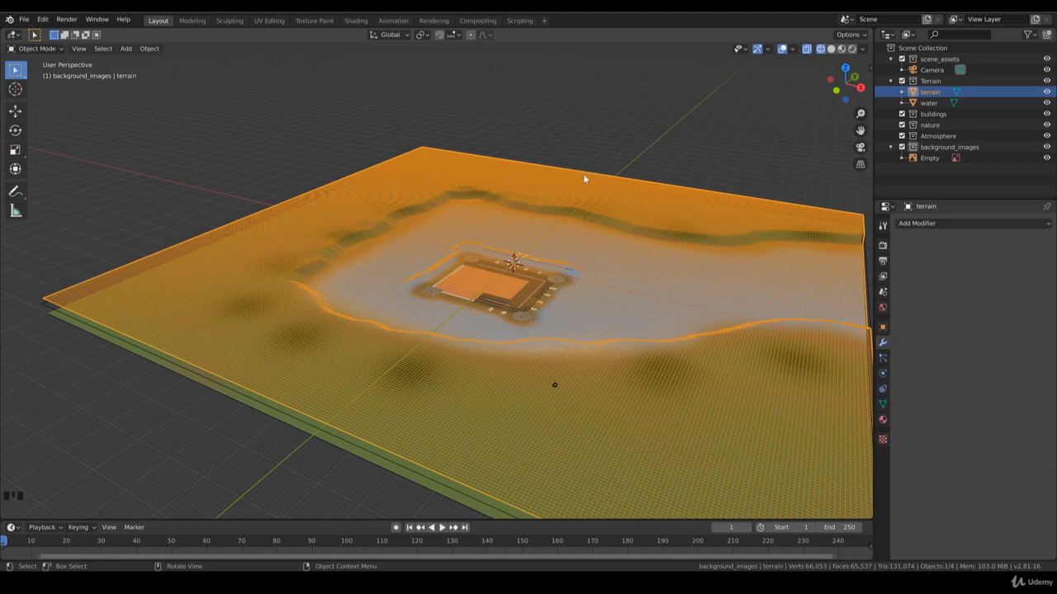
- Select the terrain and assign an Image Texture to its material's Base Color
left_click(572, 125)
key("KP_7")
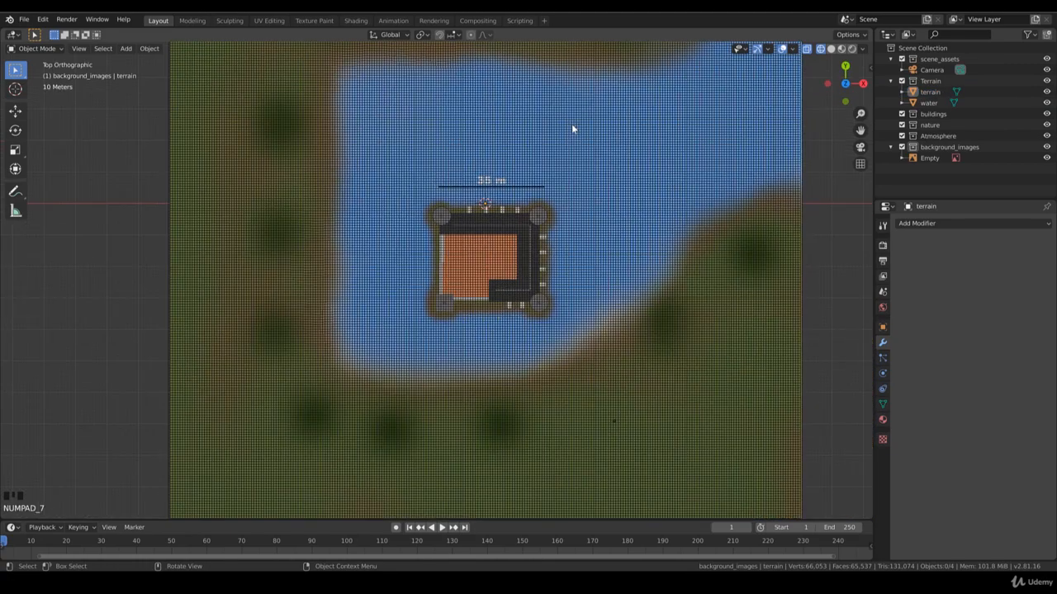
scroll(652, 235, "down", 2)
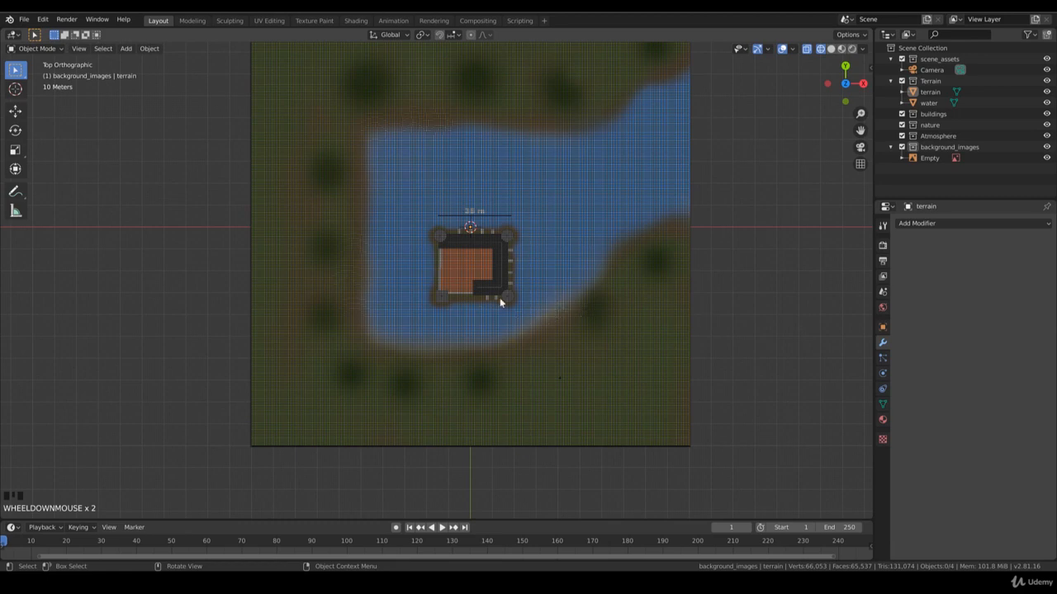
scroll(510, 252, "up", 2)
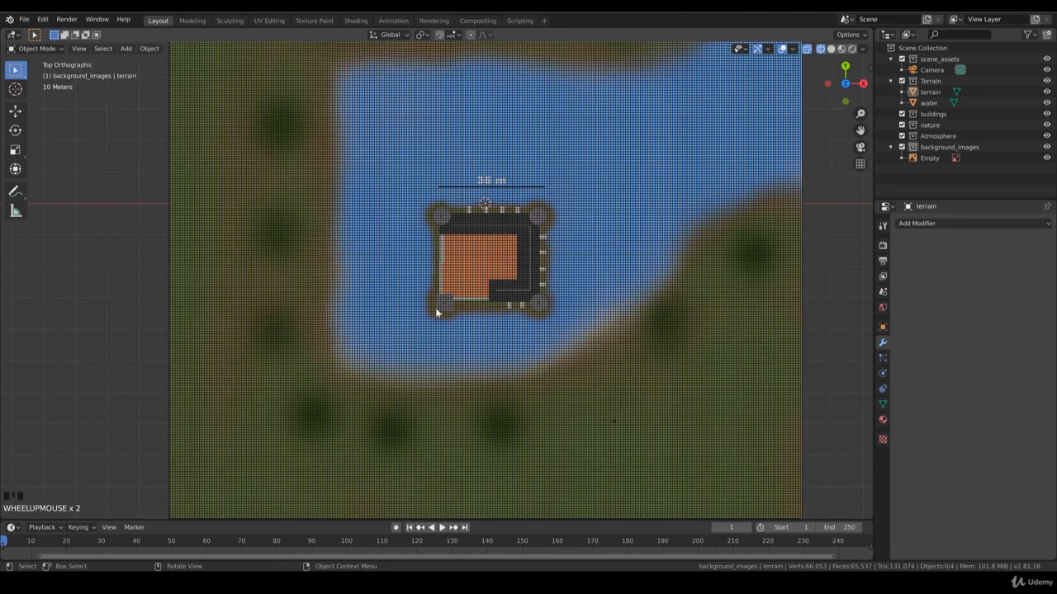
left_click(712, 350)
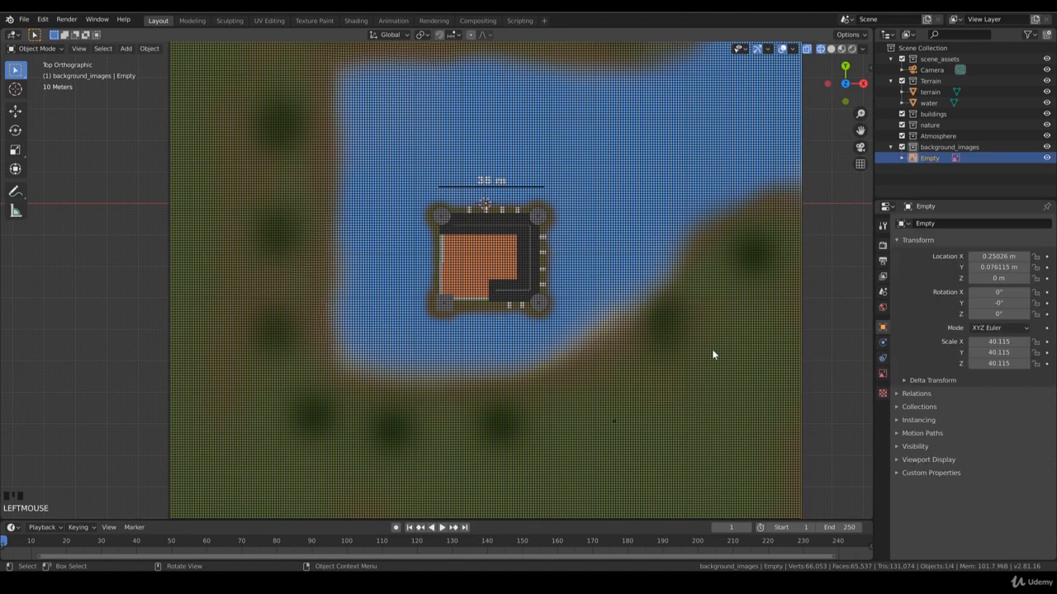
left_click(783, 295)
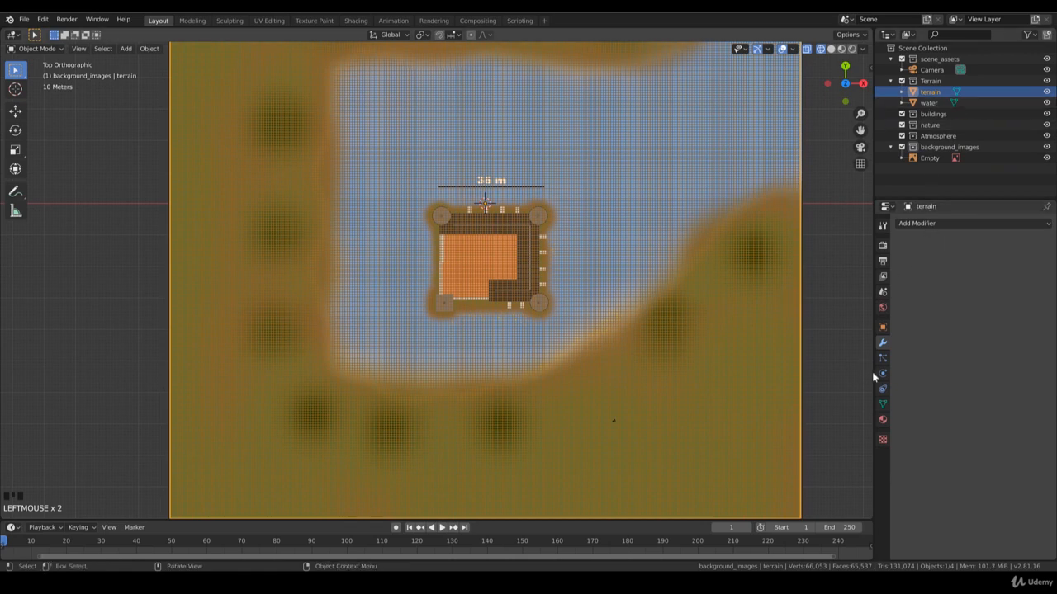
left_click(882, 419)
scroll(952, 311, "up", 20)
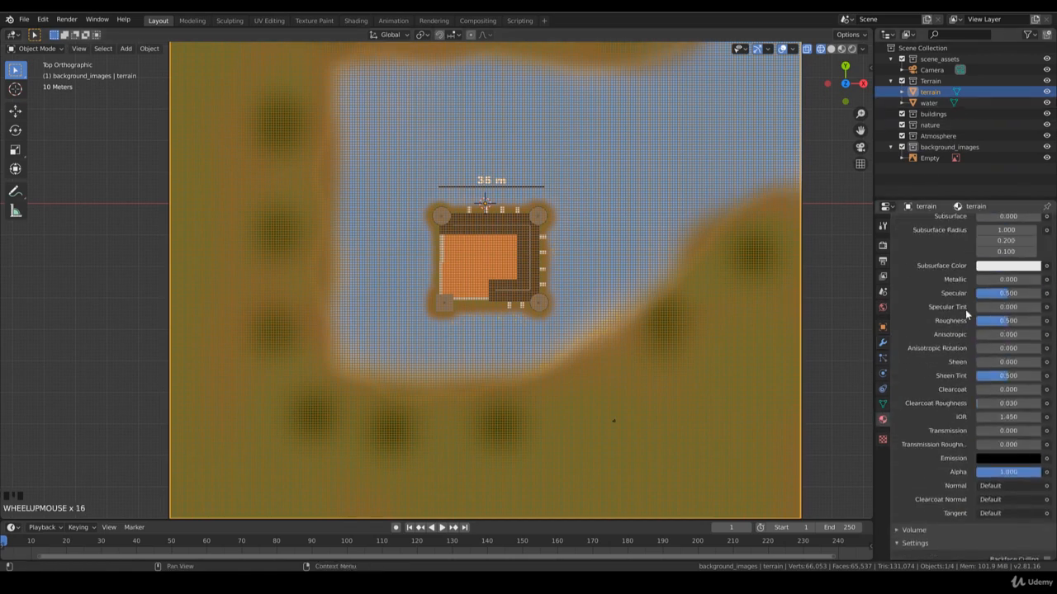
left_click(1046, 292)
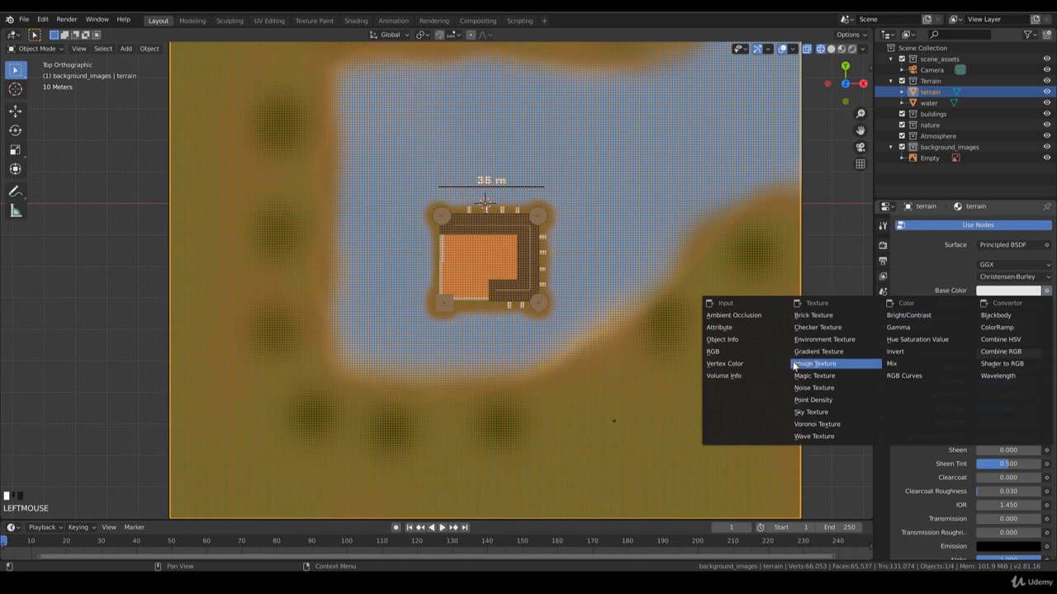
left_click(830, 366)
- Load the brown_mud_02 diffuse image from the course_textures terrain folder as the Base Color texture
left_click(1042, 305)
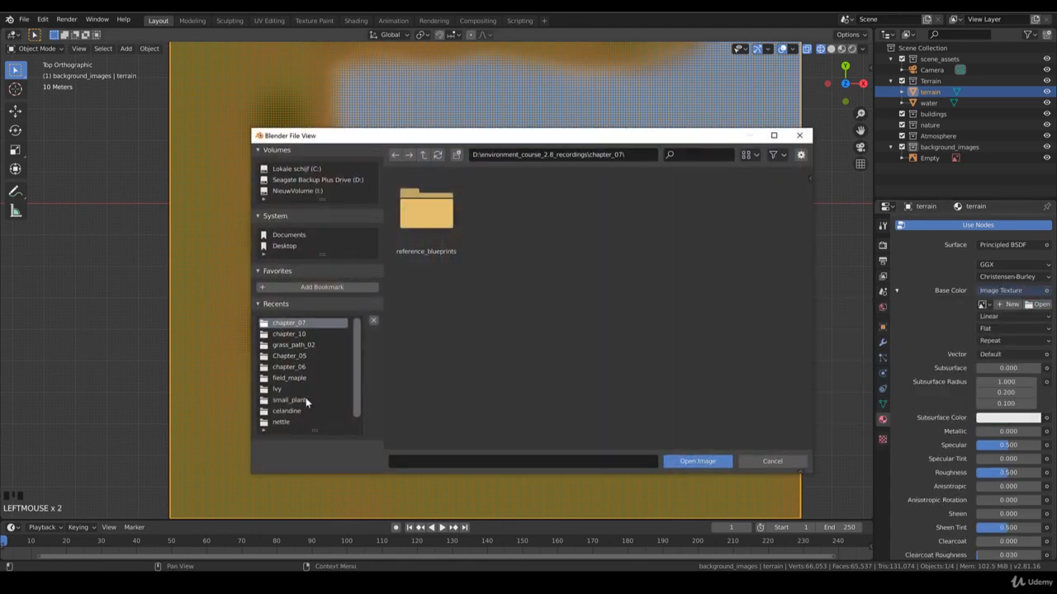
scroll(298, 413, "down", 1)
left_click(298, 421)
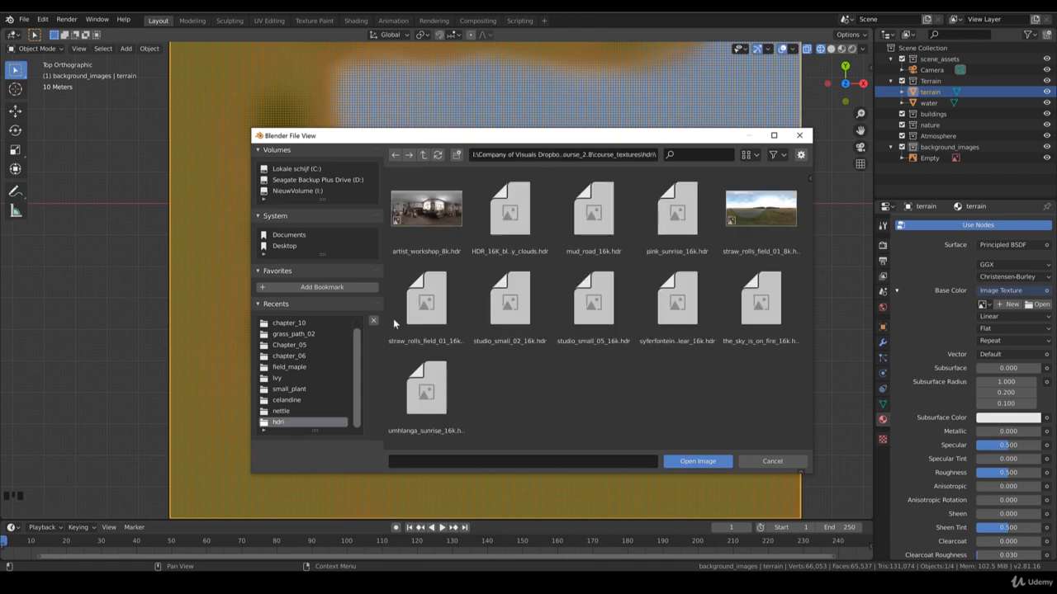
left_click(423, 155)
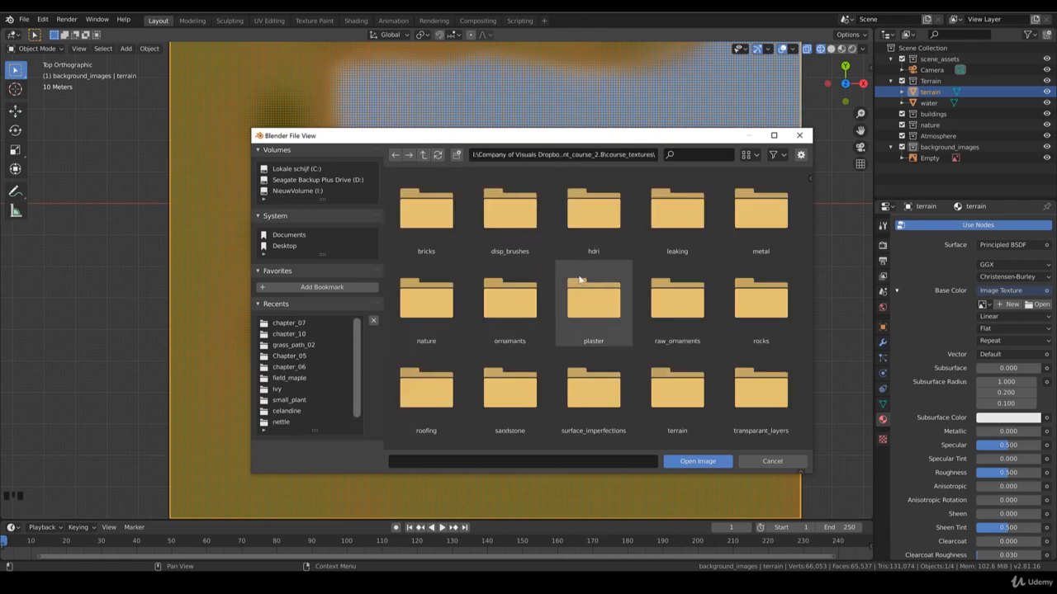
scroll(726, 314, "down", 1)
double_click(677, 335)
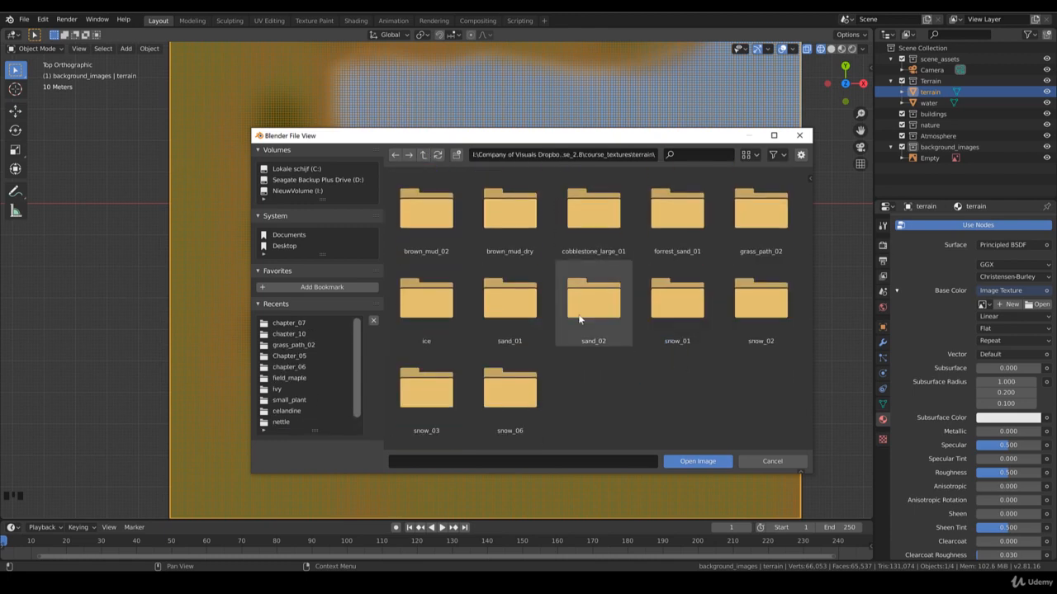
double_click(426, 210)
left_click(614, 214)
double_click(614, 214)
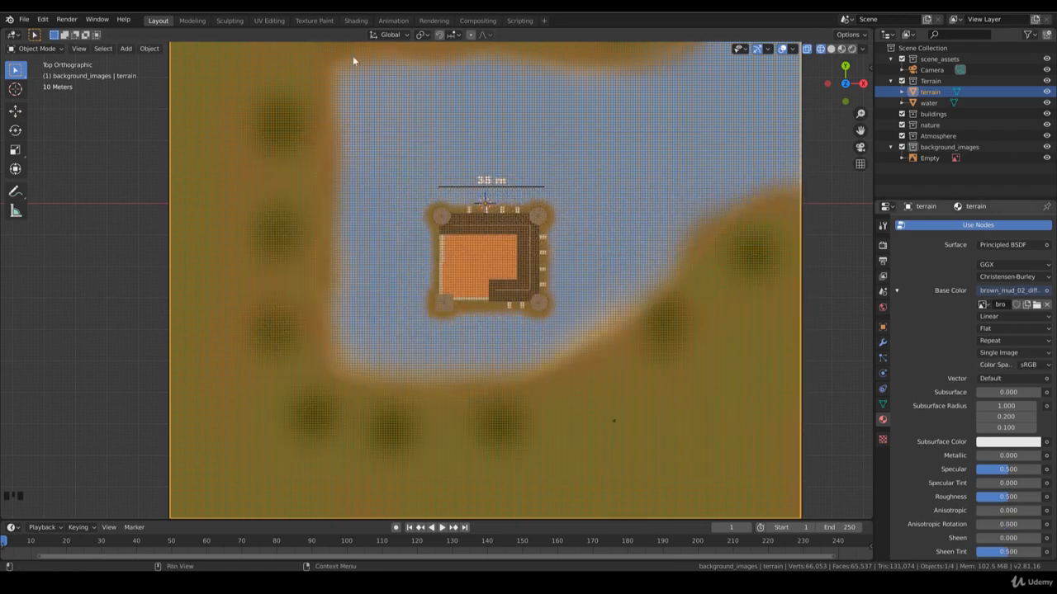
- Go to the UV Editing workspace, select the whole linked terrain mesh and unwrap it
left_click(270, 21)
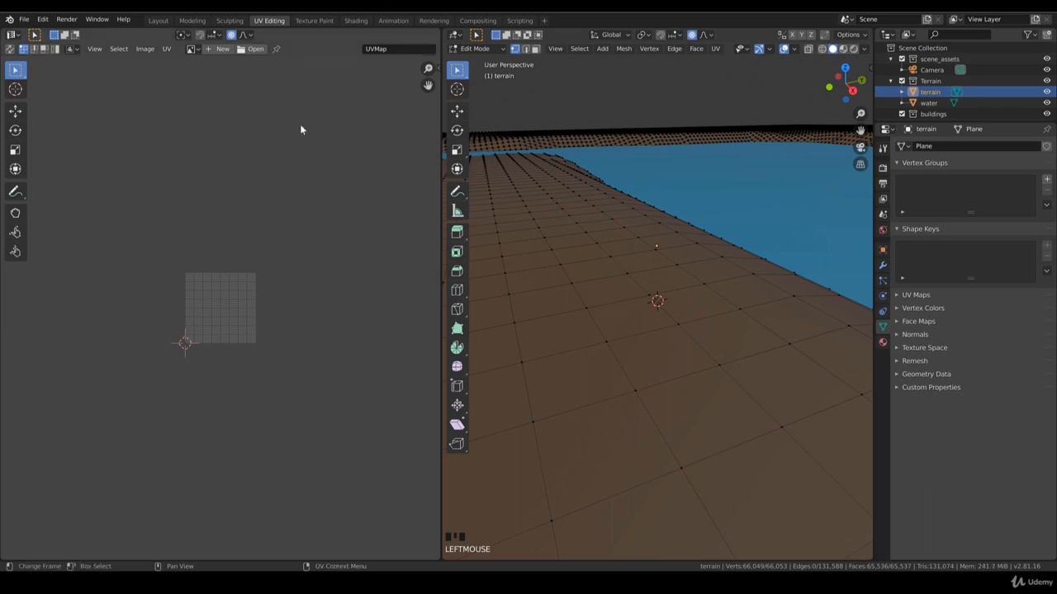
left_click(633, 237)
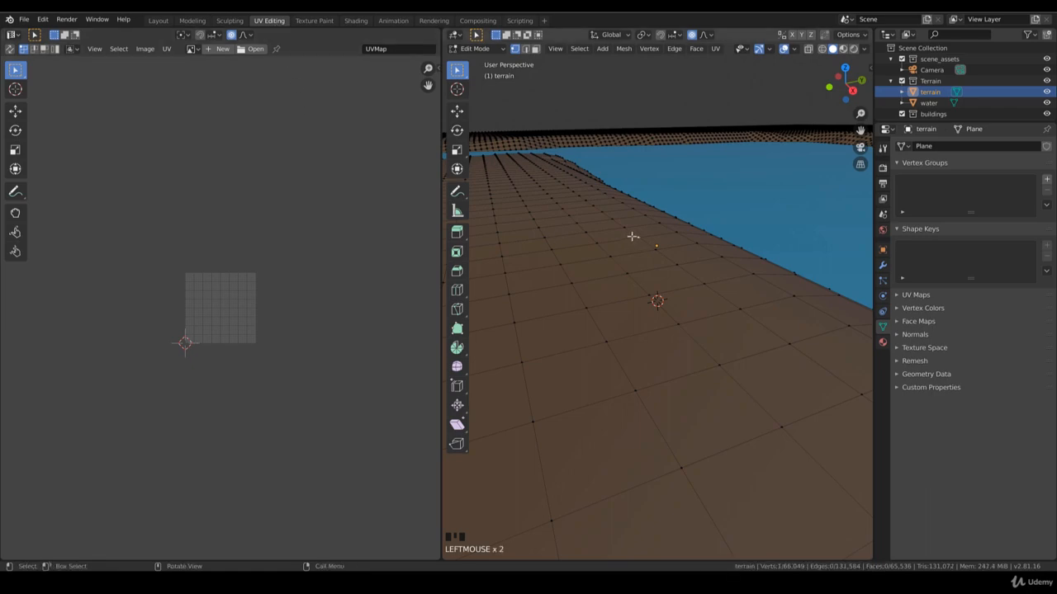
key("ctrl+l")
key("KP_7")
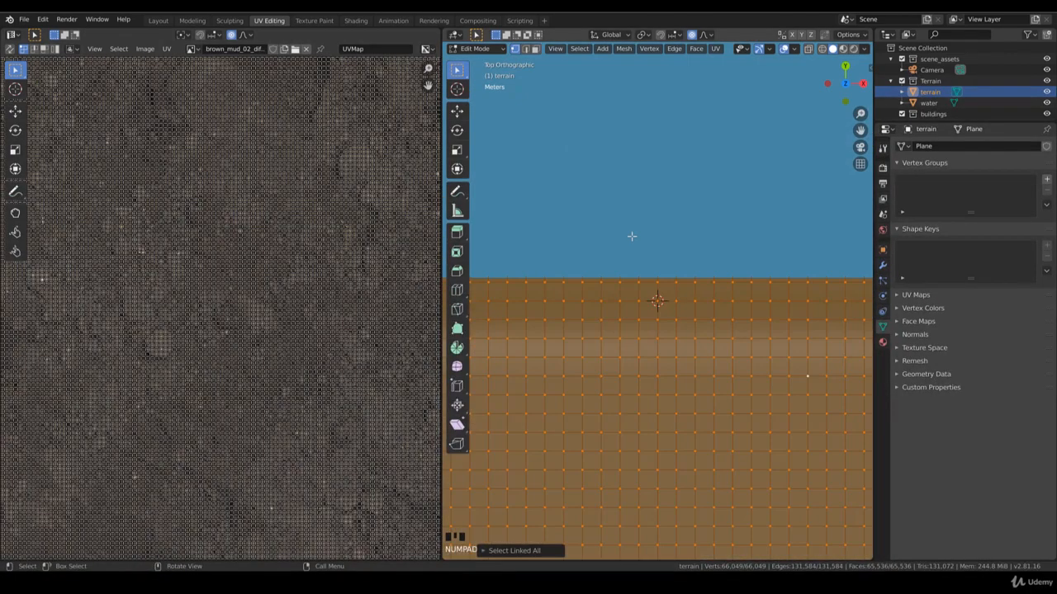
scroll(644, 281, "down", 8)
key("u")
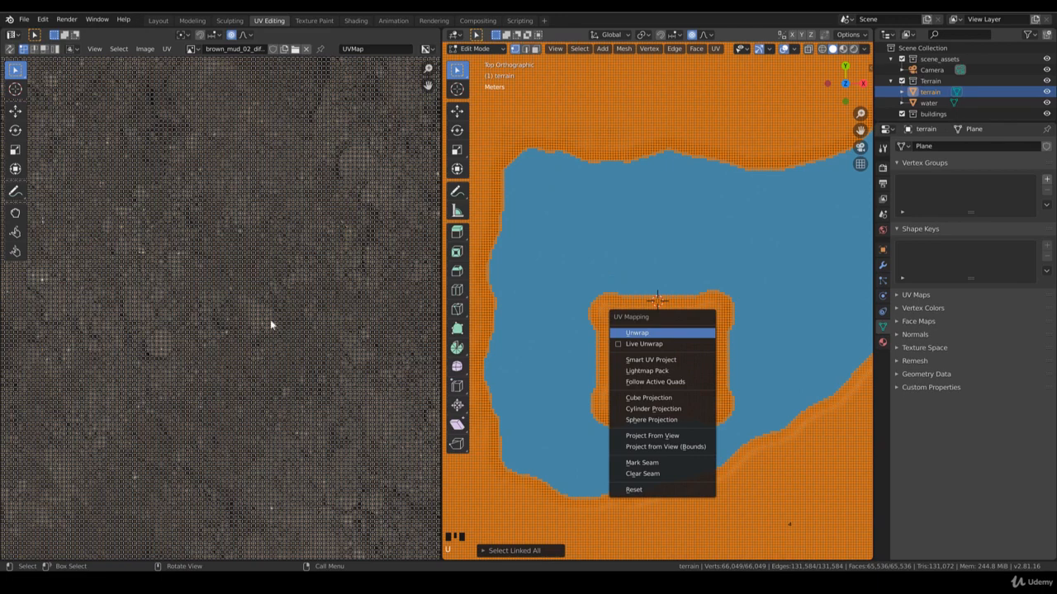
key("Return")
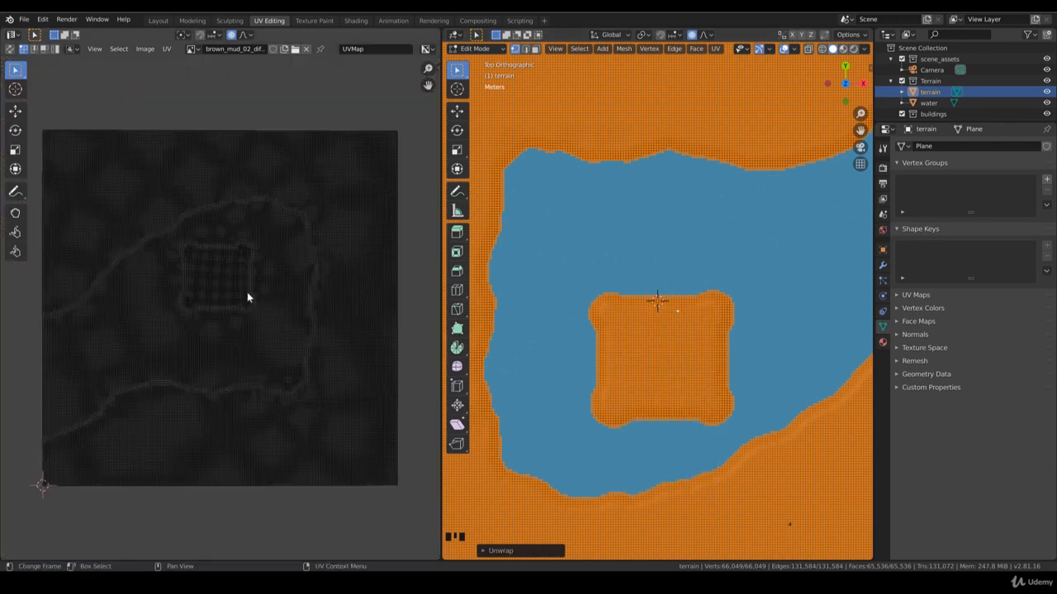
- Select all of the terrain's UVs and scale them up far beyond the image bounds so the mud texture tiles
scroll(247, 290, "up", 3)
scroll(248, 294, "down", 3)
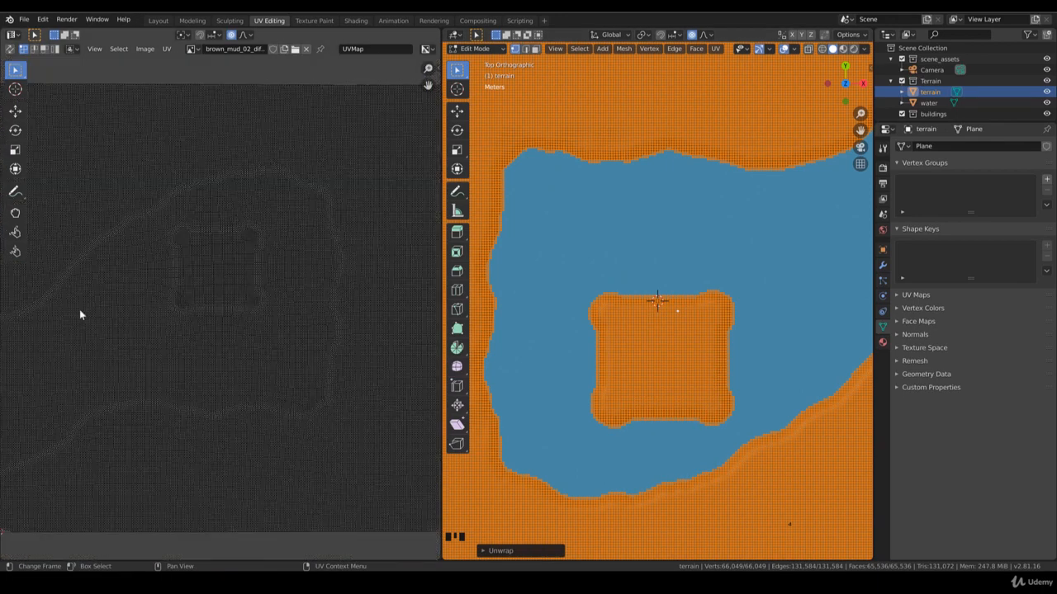
key("Home")
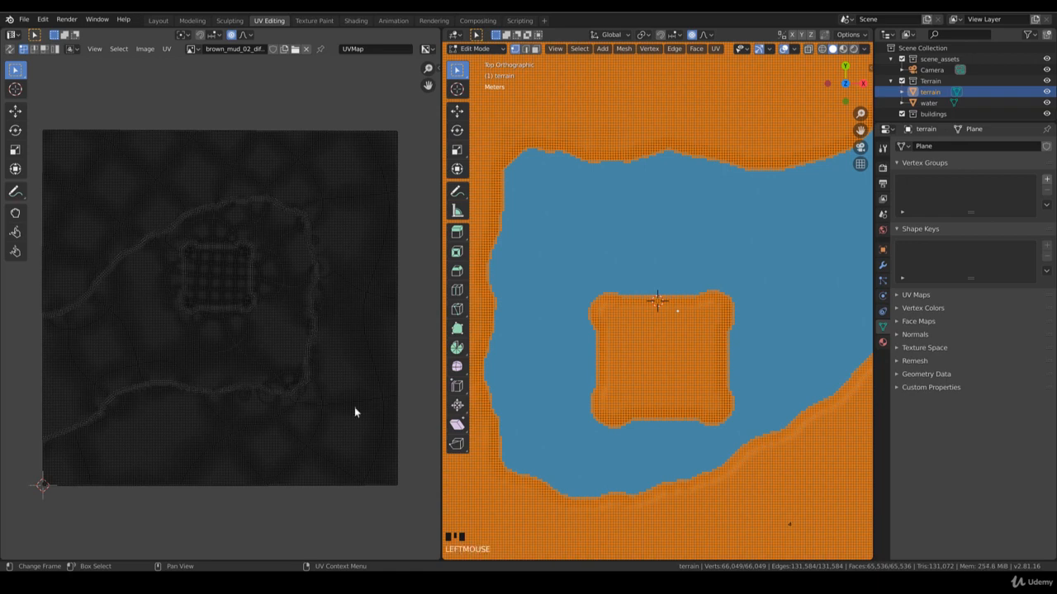
key("b")
left_click_drag(413, 504, 43, 103)
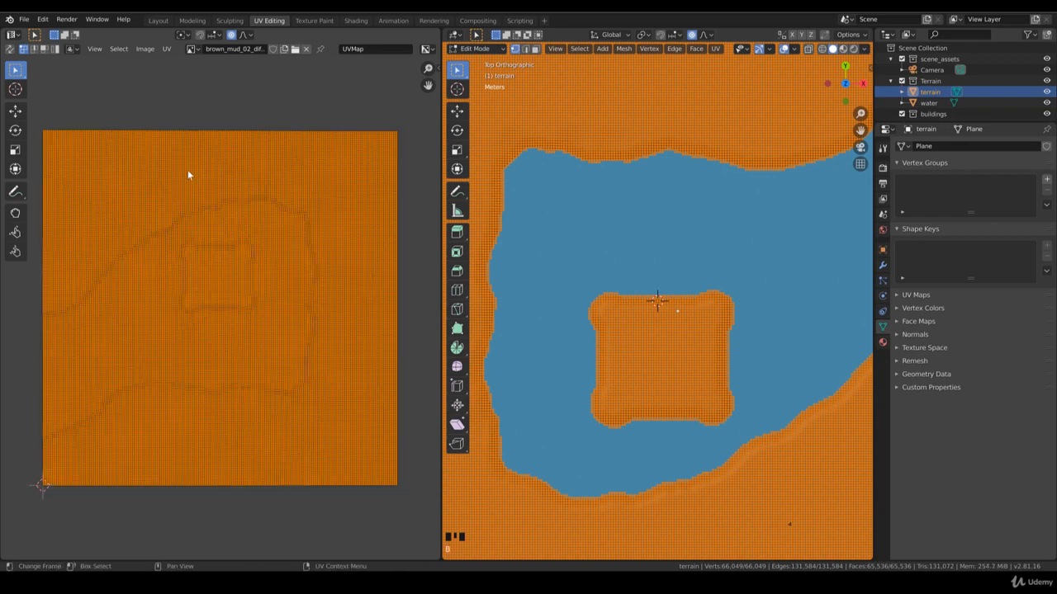
scroll(244, 331, "down", 7)
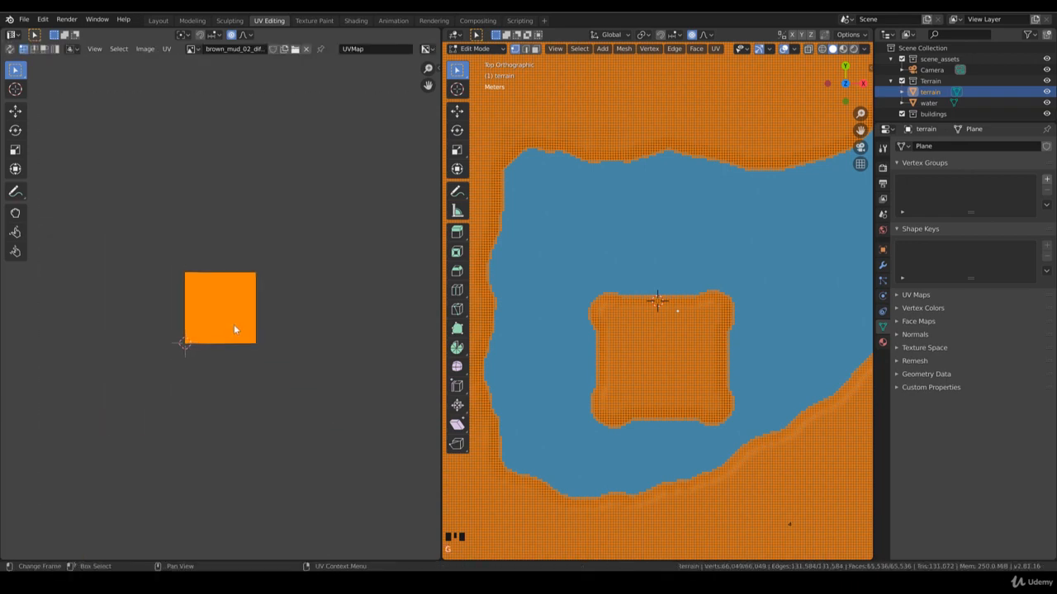
key("s")
left_click(298, 374)
scroll(297, 374, "down", 4)
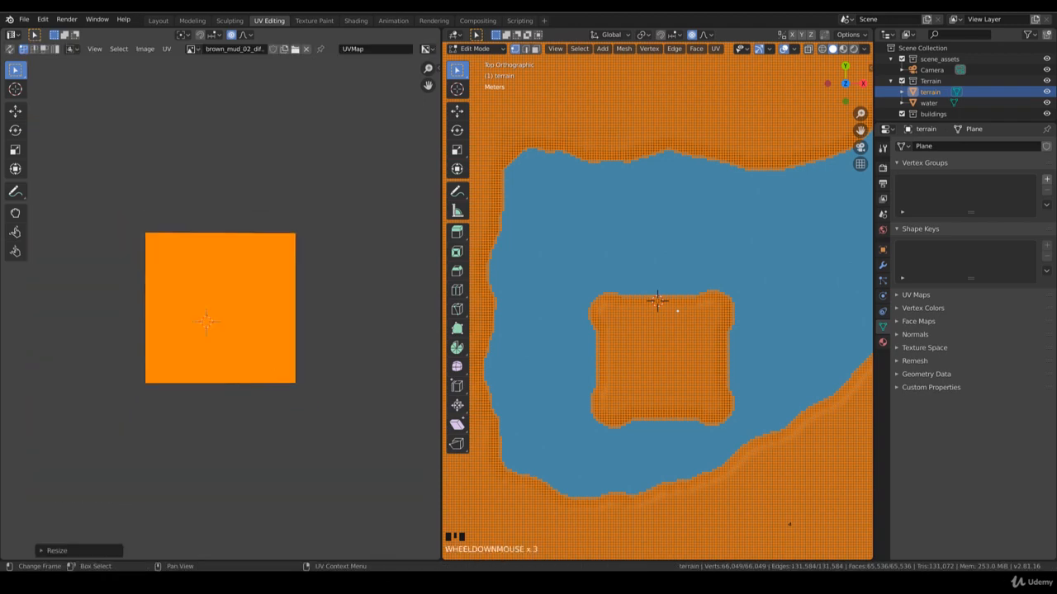
scroll(255, 378, "down", 2)
key("s")
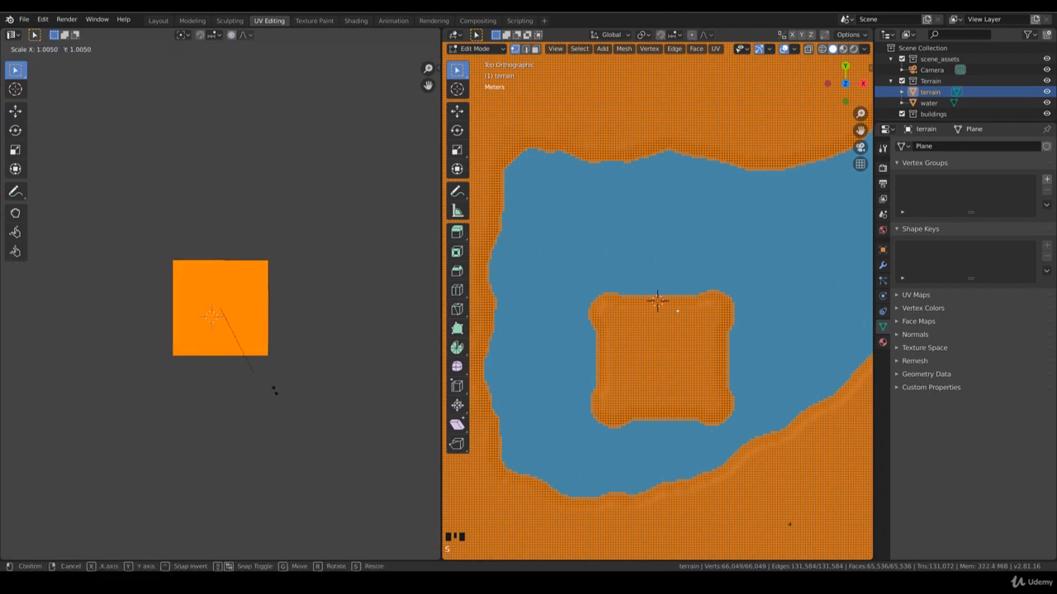
left_click(307, 424)
- Return to Object Mode and check the tiled mud texture's scale on the terrain in Material Preview
key("Tab")
key("z")
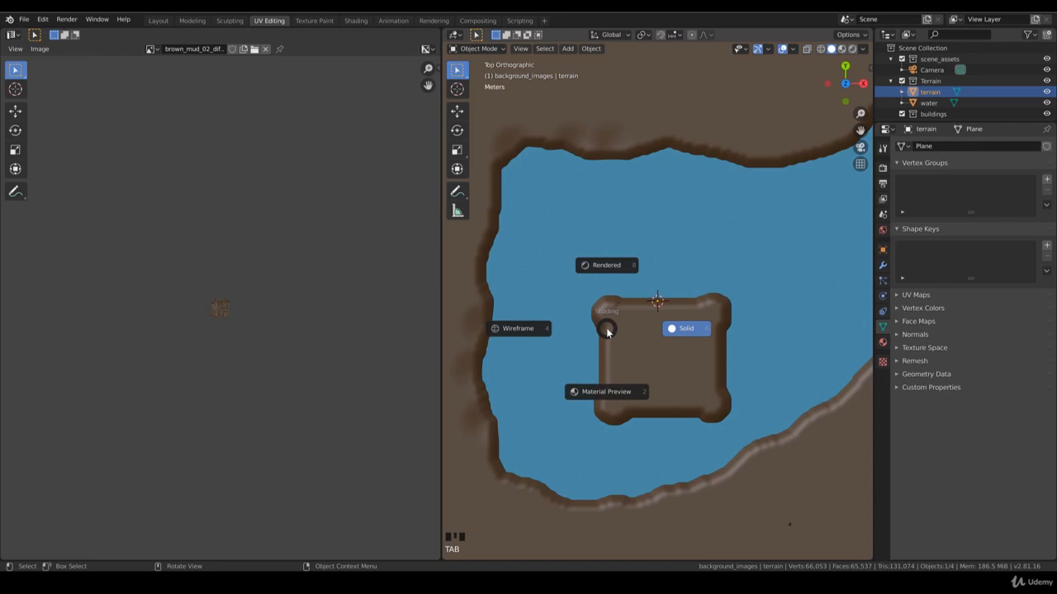
left_click(592, 404)
mouse_move(632, 396)
middle_mouse_down()
mouse_move(613, 372)
mouse_move(620, 385)
middle_mouse_up()
scroll(619, 386, "up", 4)
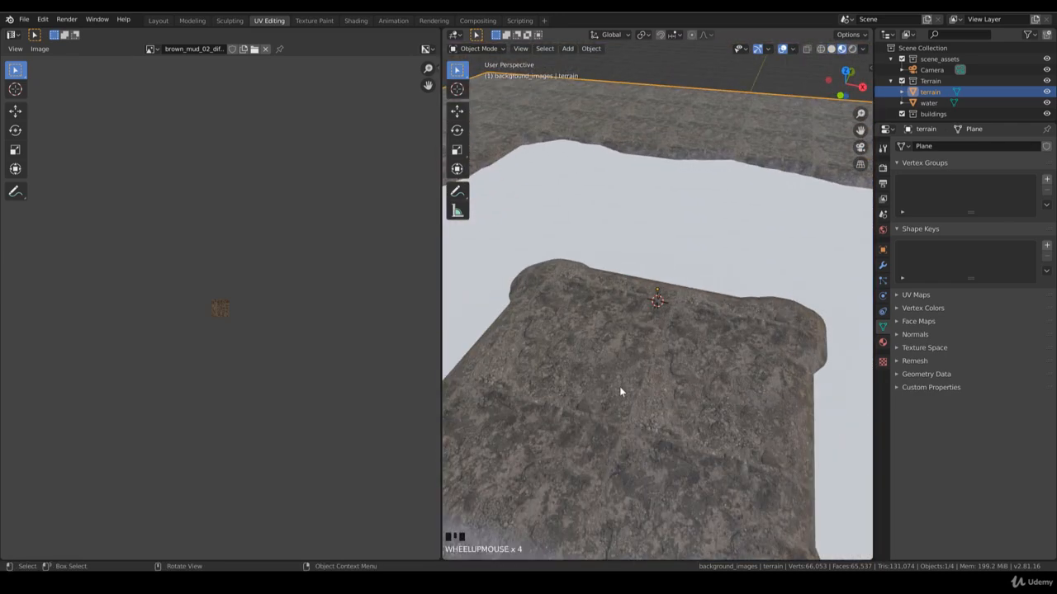
scroll(620, 386, "down", 4)
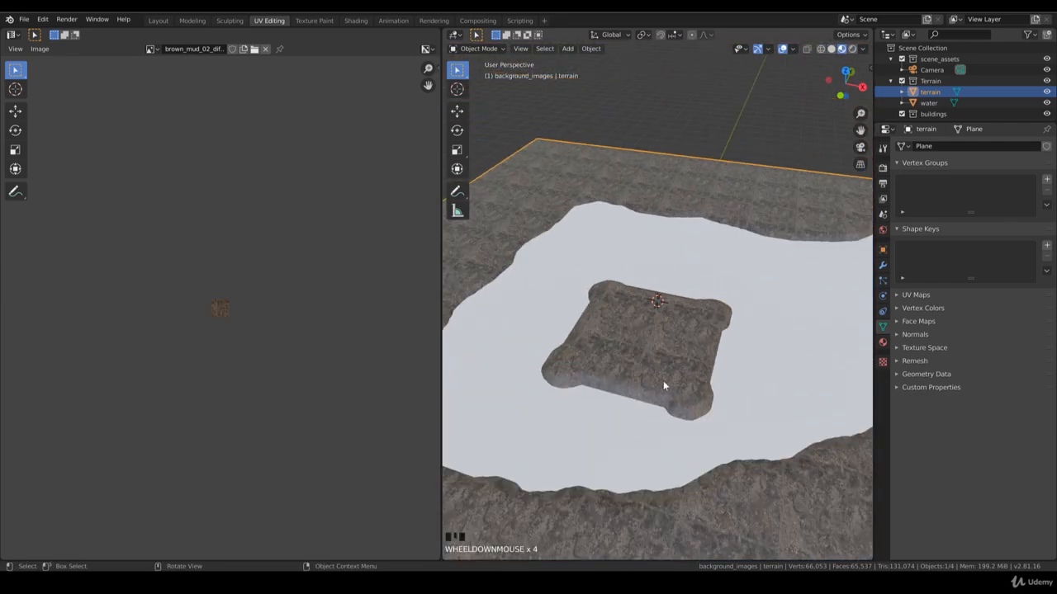
- Show the scene as a wireframe in top view so the castle blueprint's round corner towers can be traced
key("z")
left_click(678, 367)
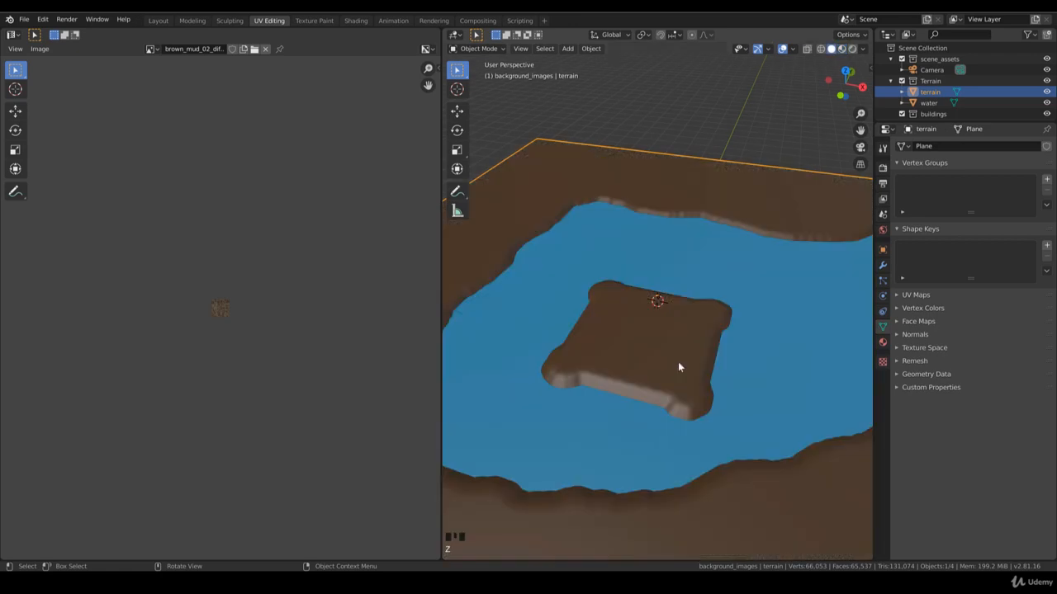
key("KP_7")
middle_click_drag(677, 366, 622, 323, "shift")
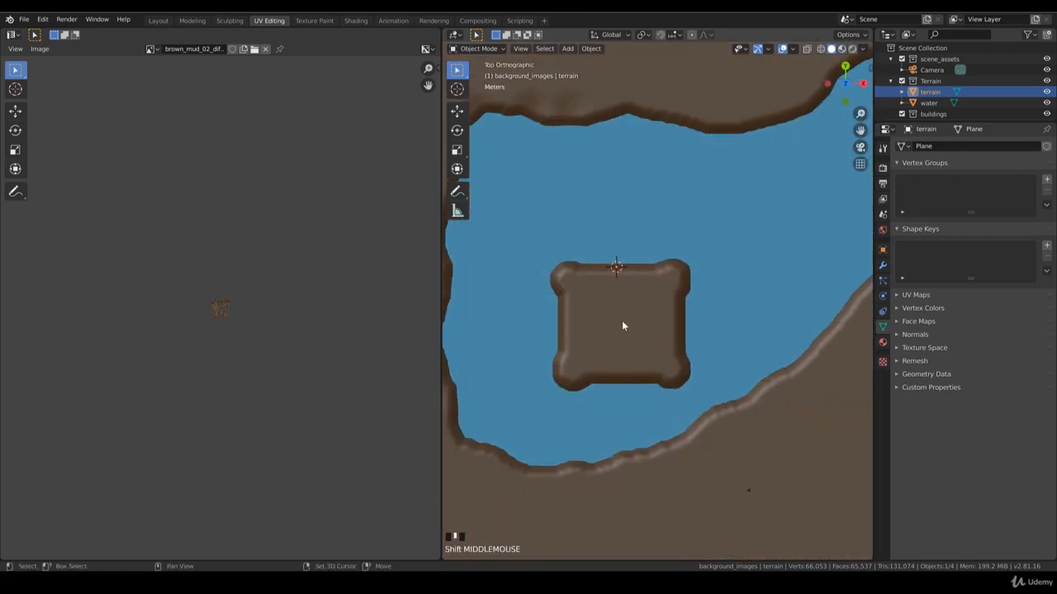
key("z")
left_click(665, 370)
scroll(598, 327, "up", 4)
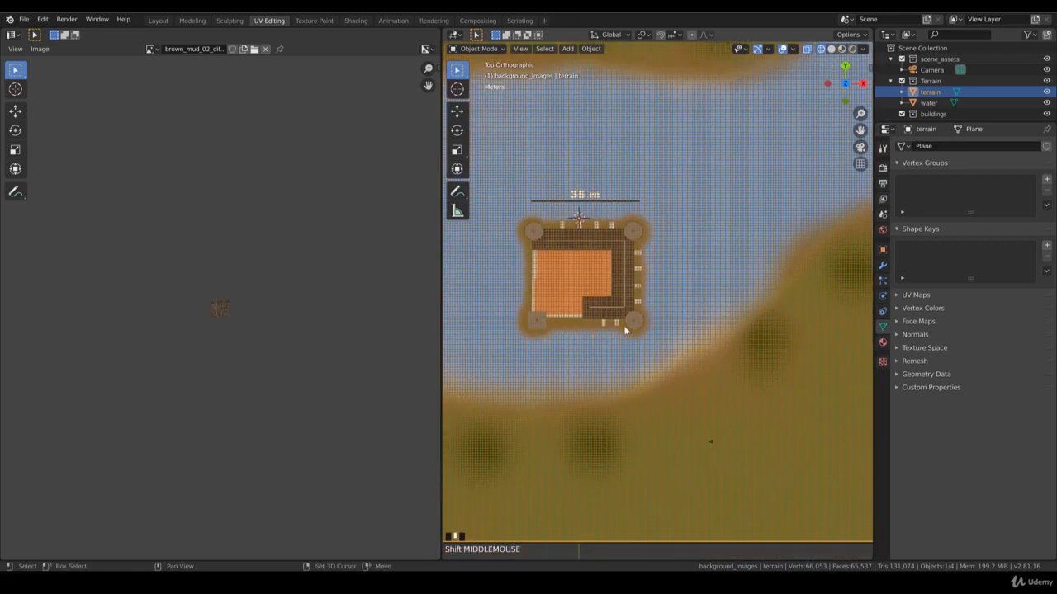
middle_click_drag(598, 326, 672, 304, "shift")
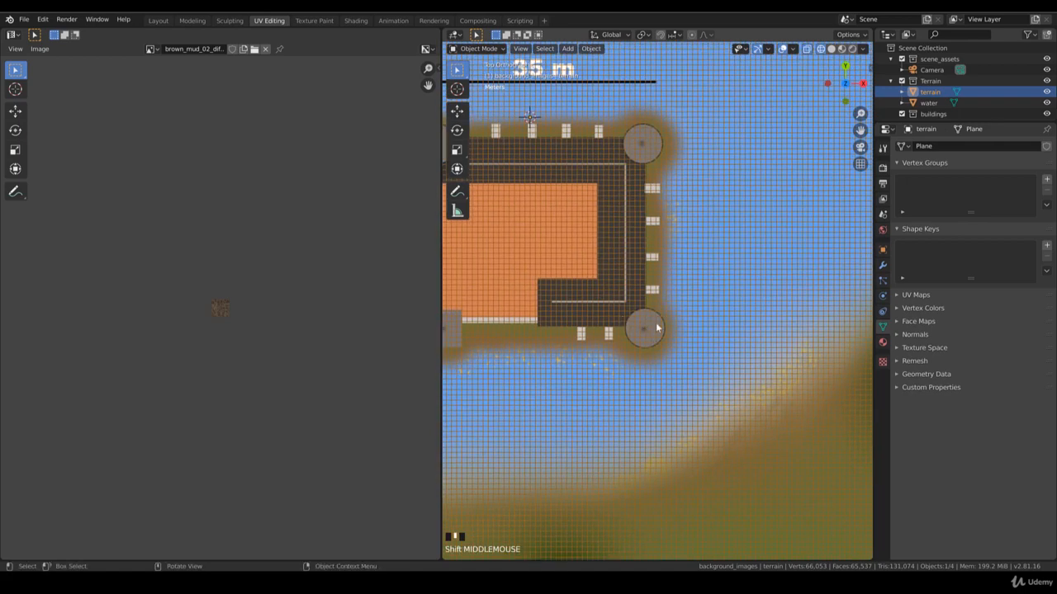
- Add a mesh cylinder and move it onto the blueprint's lower-right round tower
left_click(568, 49)
mouse_move(580, 62)
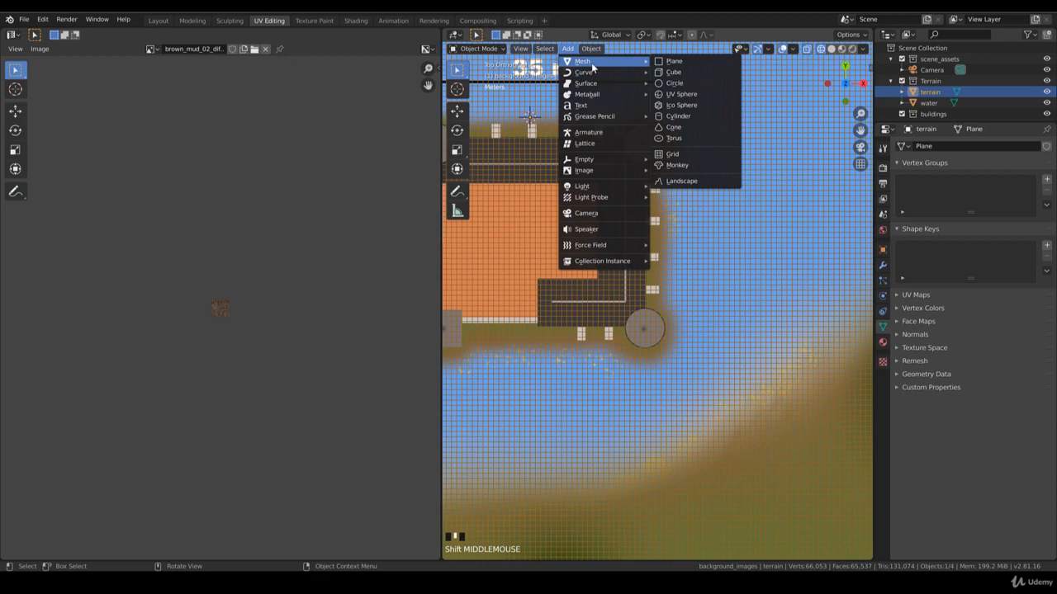
left_click(688, 117)
scroll(673, 247, "down", 3)
scroll(645, 281, "down", 3)
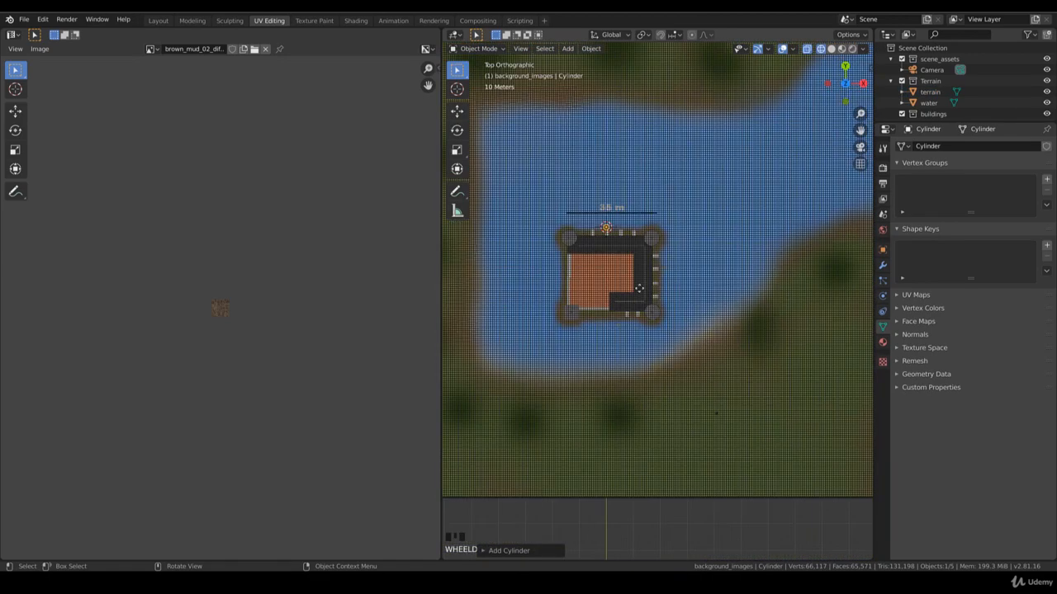
key("g")
left_click(684, 369)
- Scale the cylinder uniformly to match the outline of the lower-right round tower
scroll(681, 347, "up", 6)
key("s")
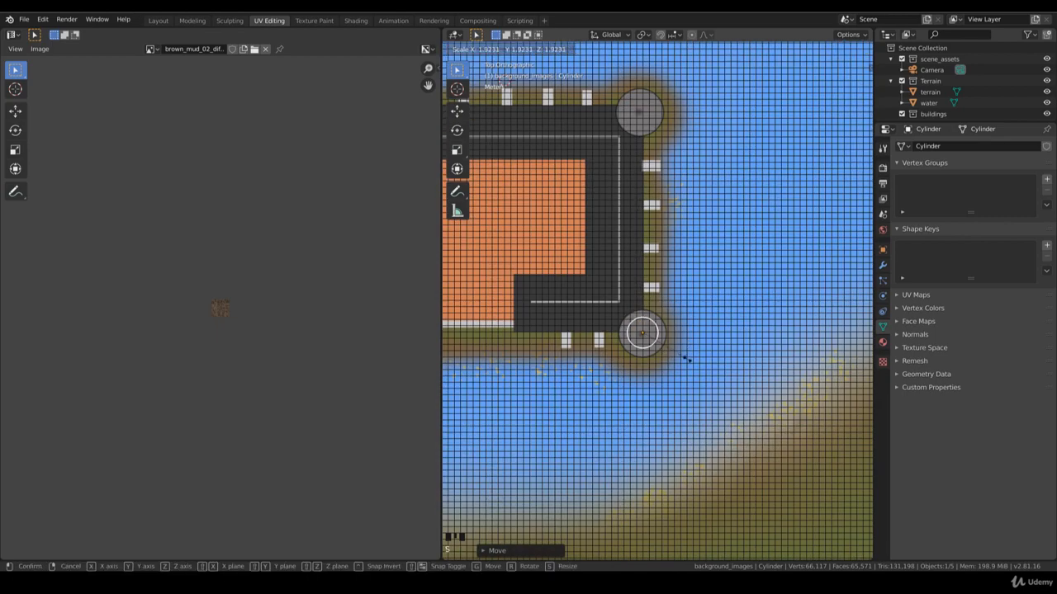
left_click(710, 367)
- Stretch the cylinder taller along Z in front view and raise it so its base sits on the terrain
key("KP_1")
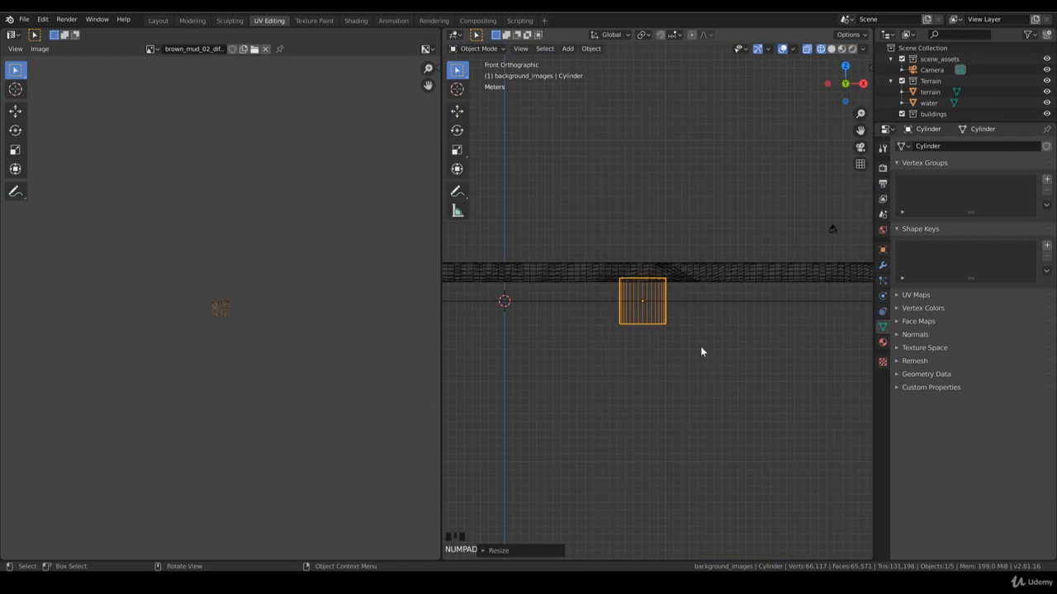
key("s")
key("z")
left_click(764, 292)
key("g")
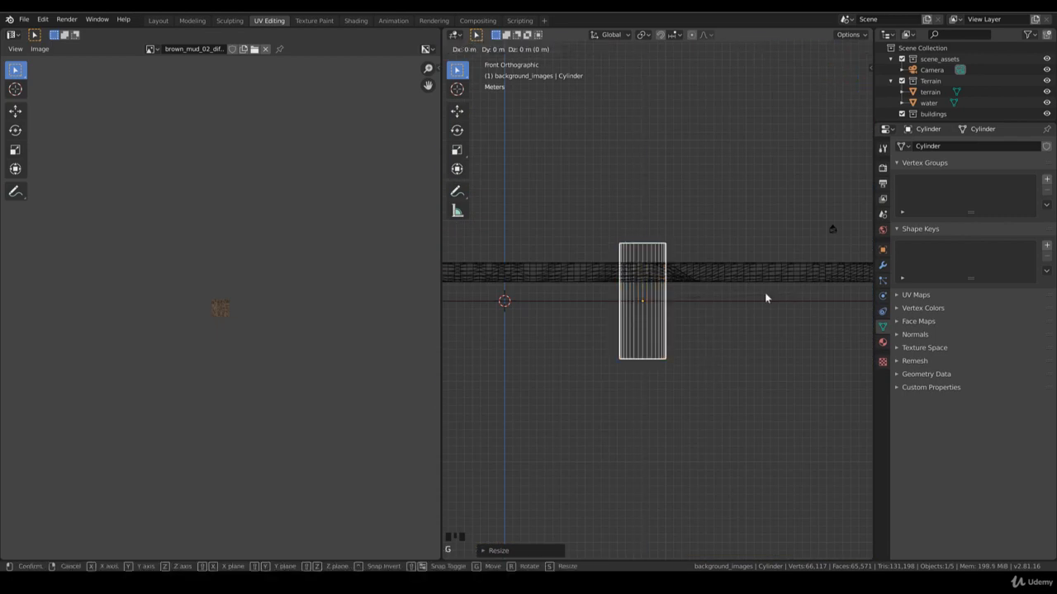
key("z")
left_click(759, 206)
- Extrude the cylinder's top ring upward and scale it down almost to a point to form a conical roof
middle_click_drag(656, 199, 646, 265, "shift")
key("Tab")
key("alt+a")
key("b")
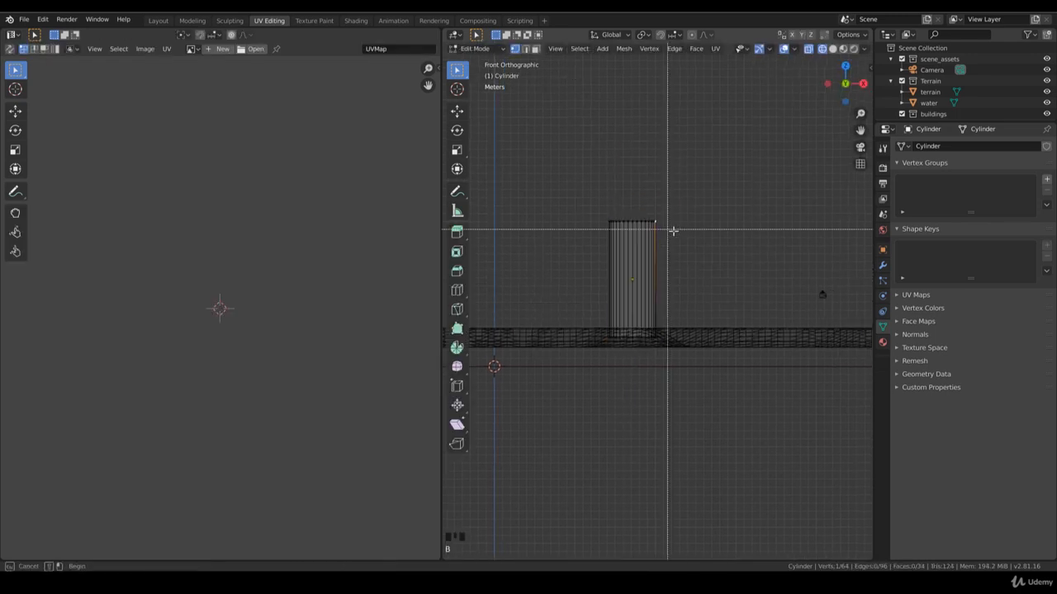
left_click_drag(673, 235, 586, 204)
key("e")
left_click(705, 219)
key("s")
left_click(633, 188)
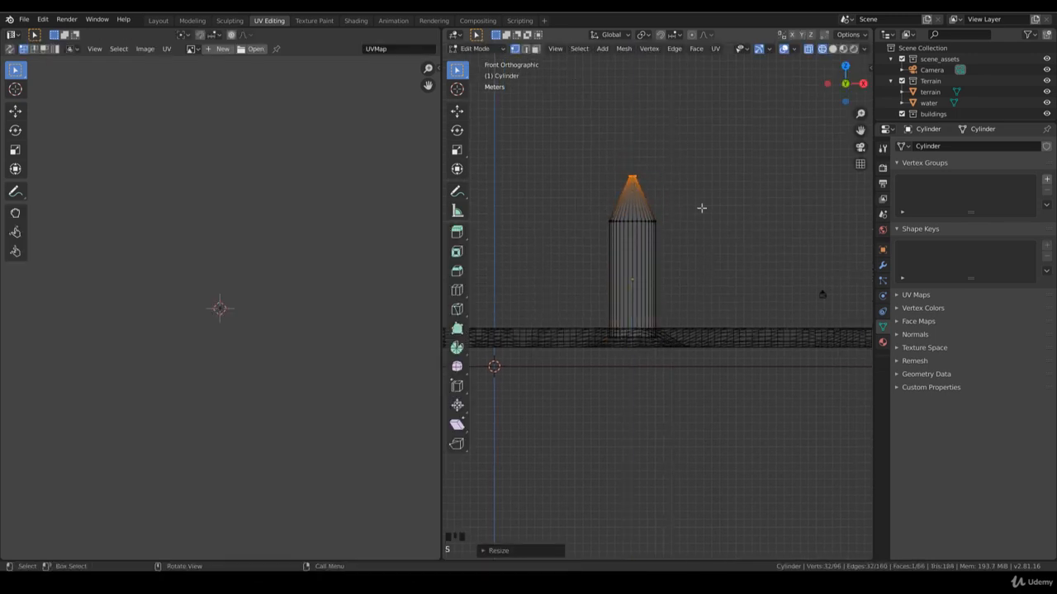
key("s")
left_click(666, 188)
- Return to Object Mode and check the tower through the camera in solid shading
key("Tab")
key("KP_7")
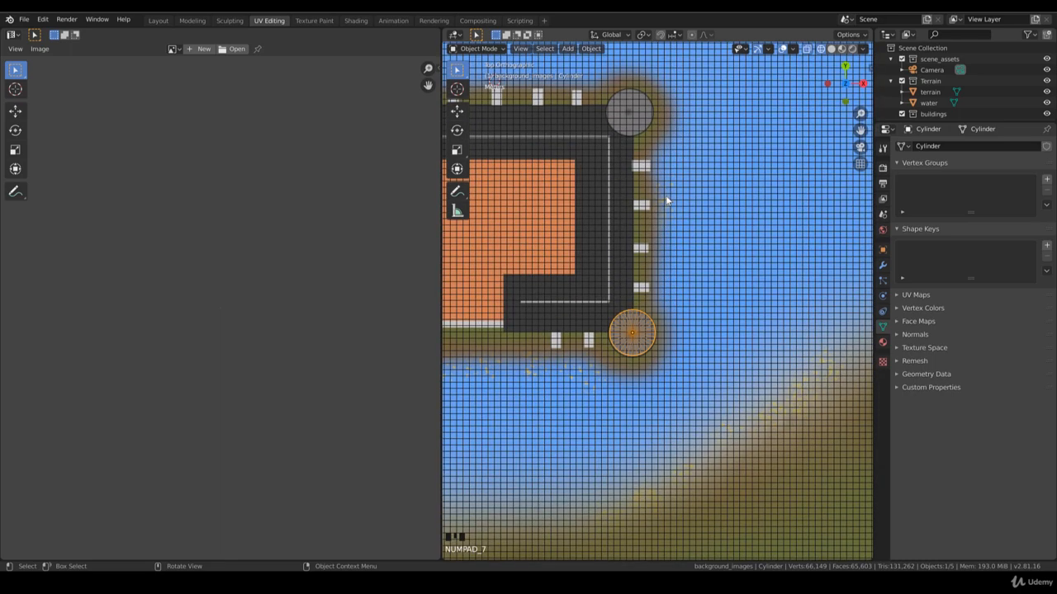
key("KP_0")
scroll(715, 275, "up", 1)
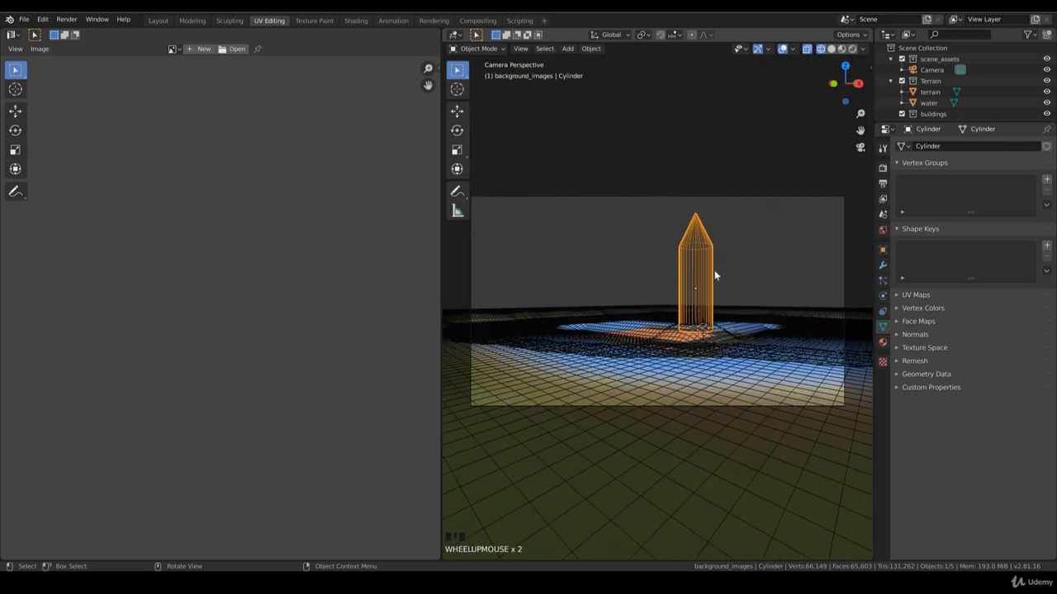
key("z")
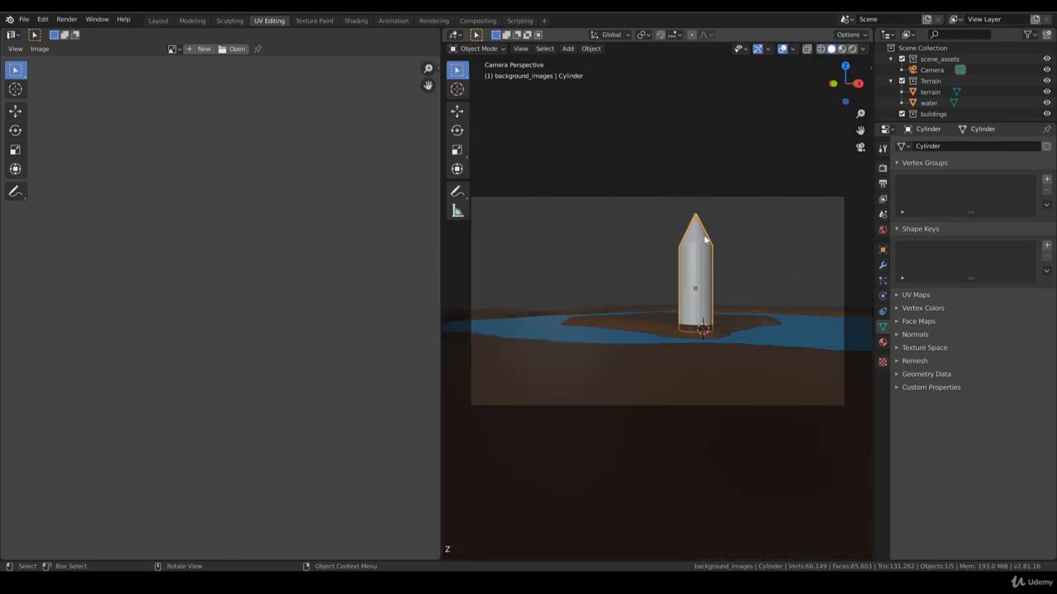
- Duplicate the whole tower mesh in Edit Mode onto the blueprint's upper-right and upper-left round towers in top view
key("KP_7")
scroll(694, 270, "down", 3)
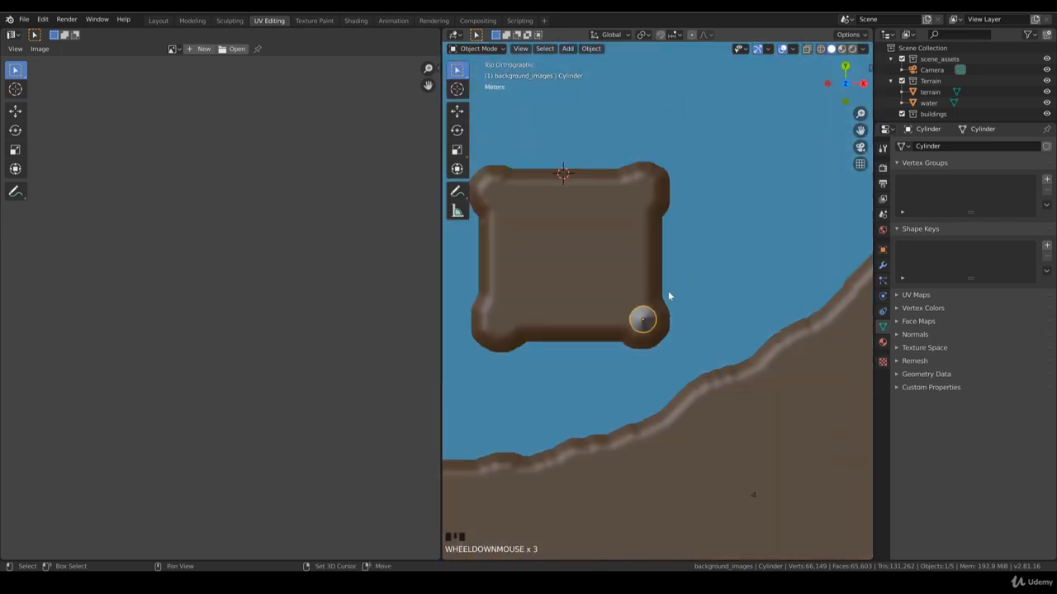
key("Tab")
key("ctrl+l")
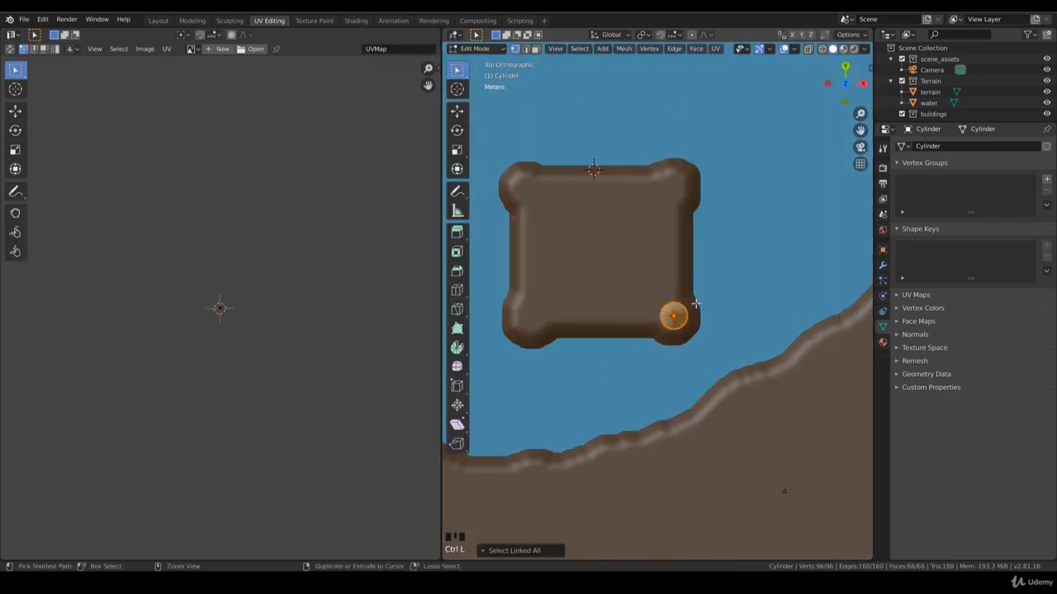
key("z")
left_click(633, 302)
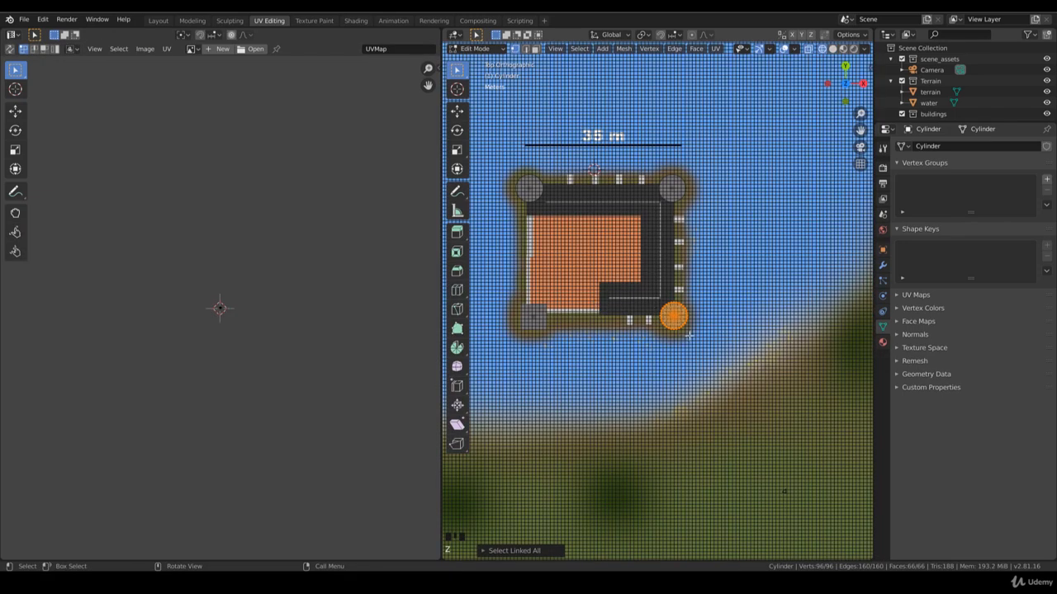
key("shift+d")
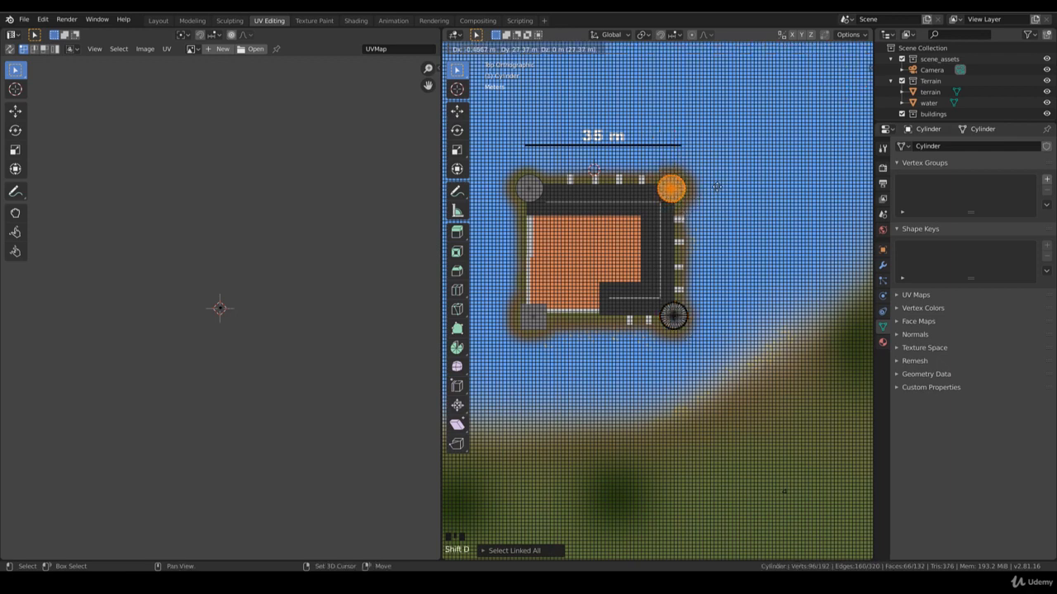
left_click(716, 187)
key("shift+d")
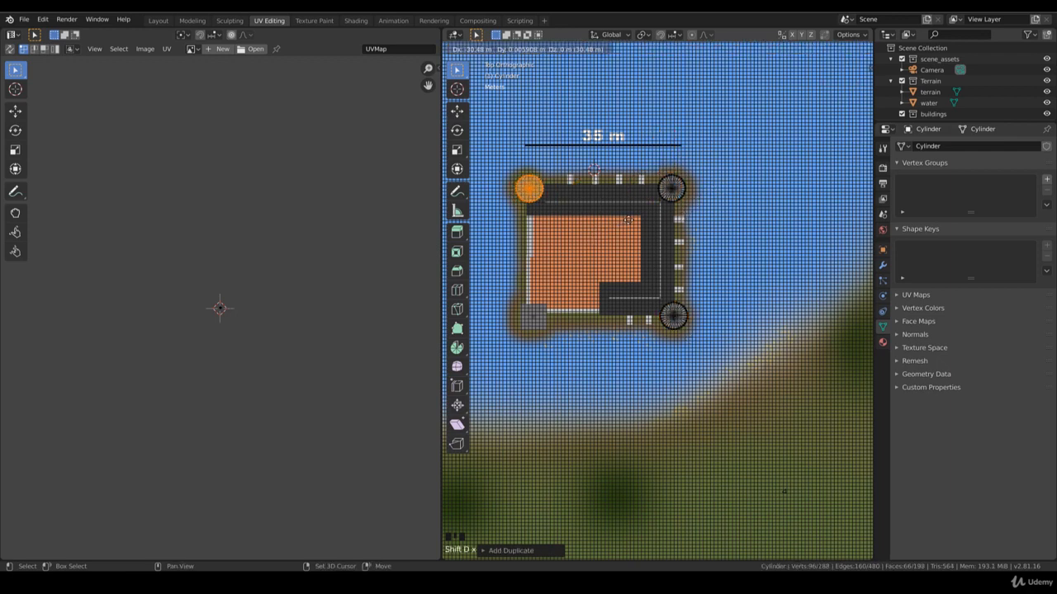
left_click(627, 220)
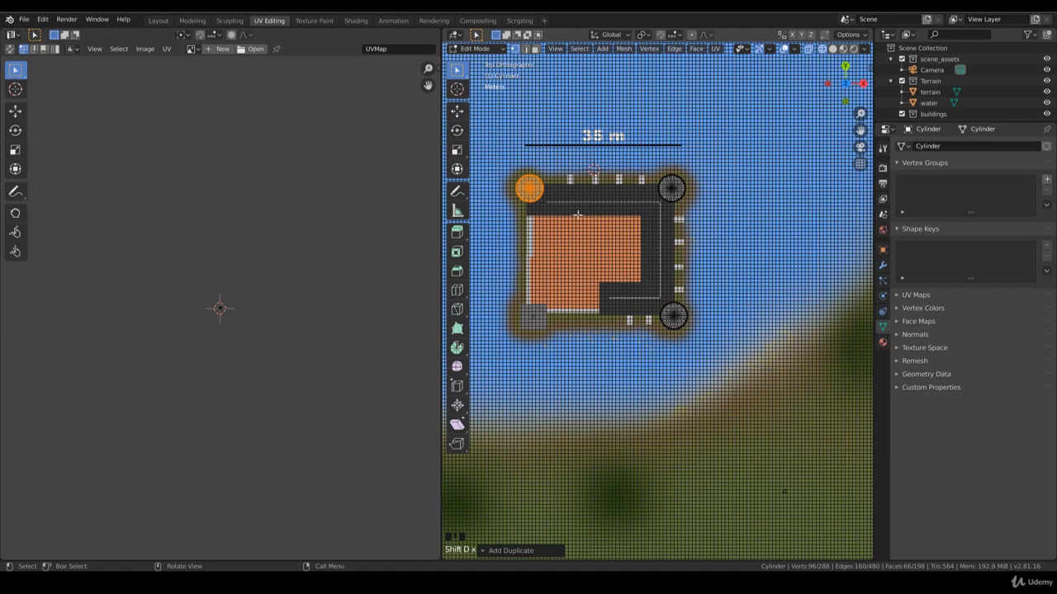
- Add a mesh cube in Object Mode and move it onto the blueprint's lower-left square tower
key("Tab")
left_click(568, 47)
mouse_move(611, 61)
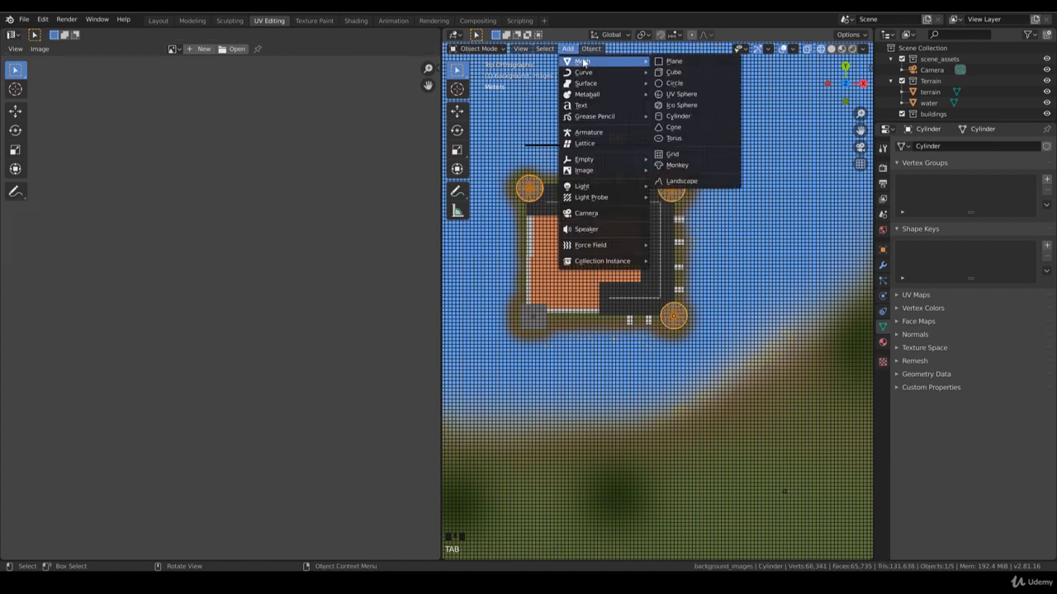
left_click(673, 72)
key("g")
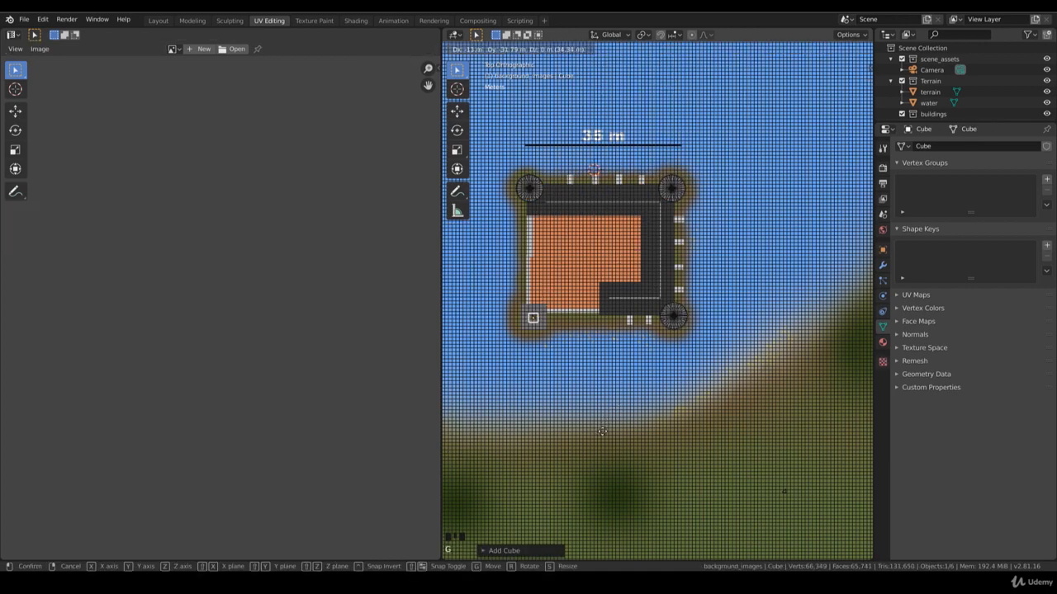
left_click(602, 431)
- Scale the cube's mesh and adjust its position to match the outline of the square tower
scroll(649, 319, "up", 3)
key("Tab")
key("s")
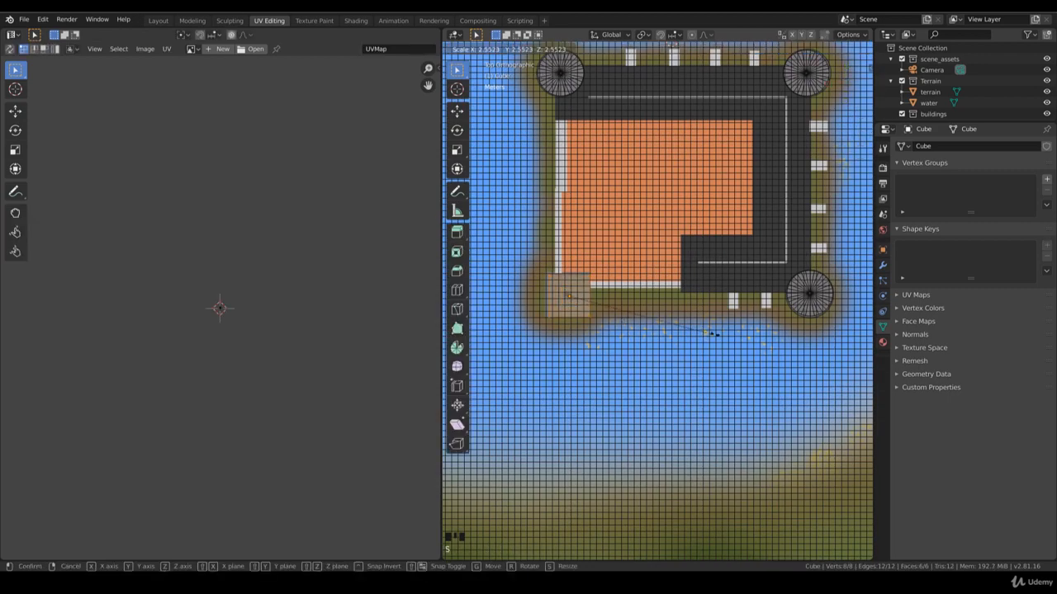
left_click(721, 336)
key("g")
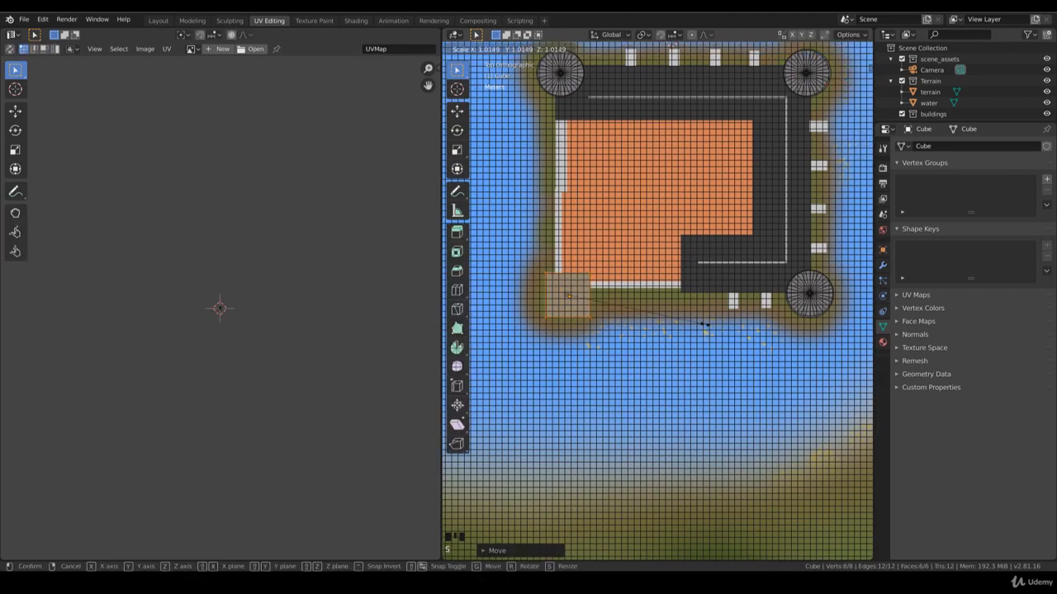
left_click(707, 326)
- Raise the cube along Z in front view so that it rests on the terrain
key("KP_1")
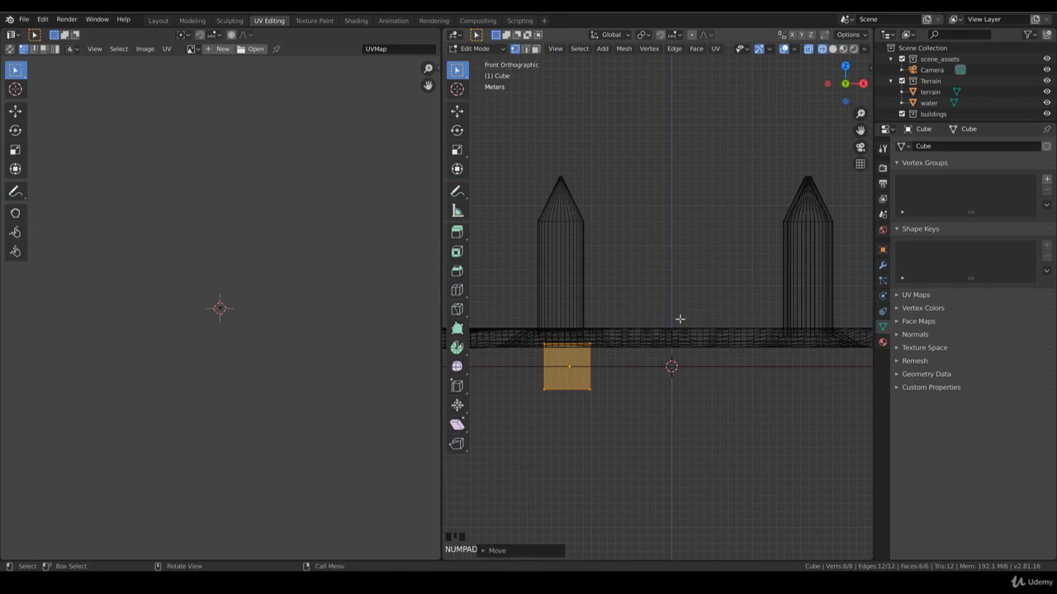
key("Tab")
key("g")
key("z")
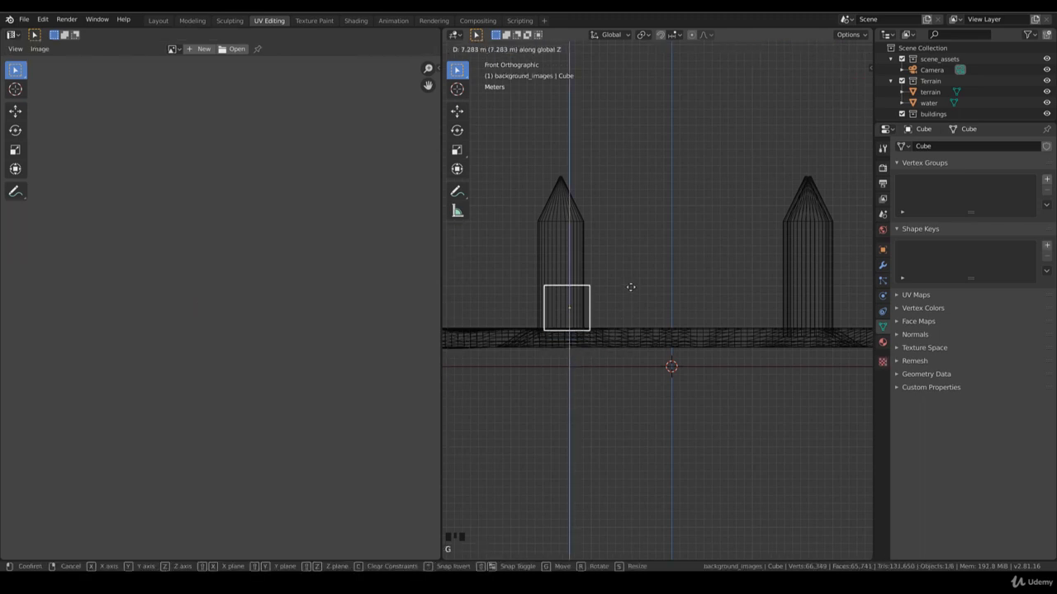
left_click(592, 284)
- Move the cube's top vertices up along Z to slightly above the round towers' wall height
key("Tab")
left_click_drag(495, 252, 613, 302)
key("g")
key("z")
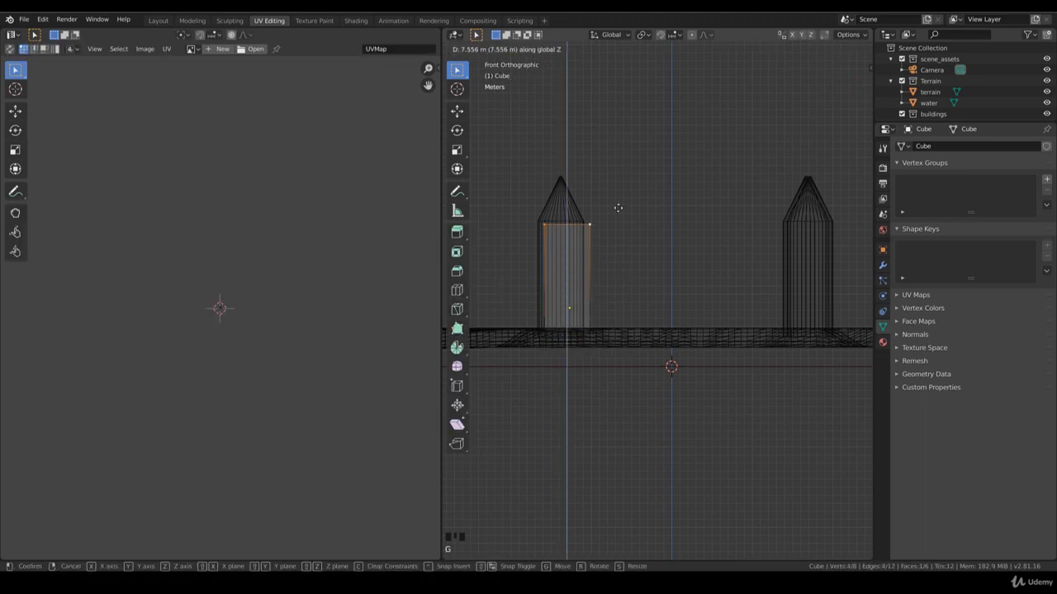
left_click(617, 195)
- Extrude the square tower's top face upward and scale it down almost to a point to form a pyramid roof
key("e")
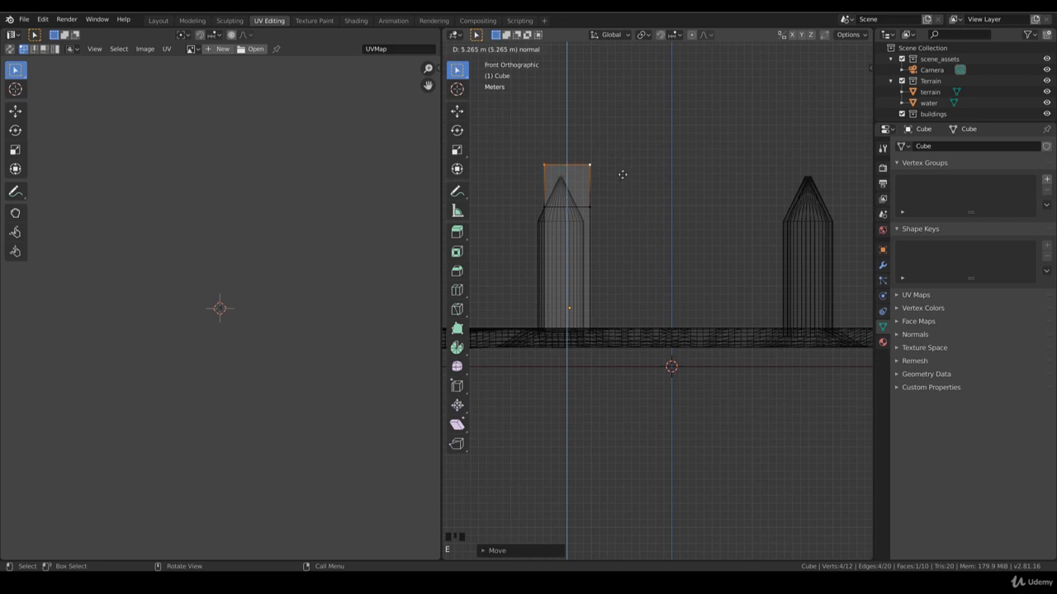
left_click(622, 169)
key("s")
key("0")
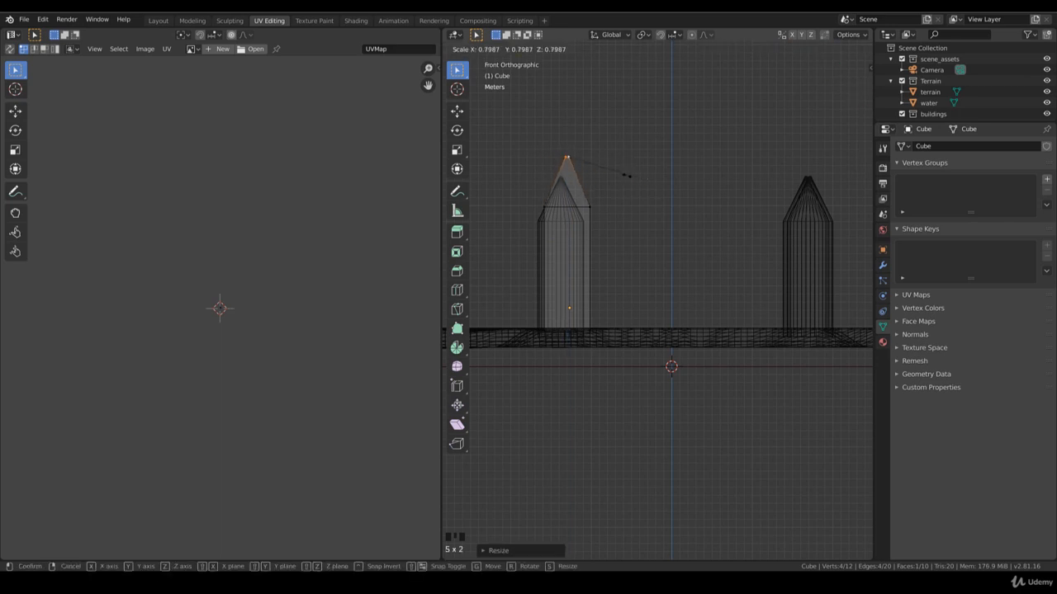
left_click(616, 173)
- Raise the square tower's roof slightly along Z and view all the towers through the camera in solid shading
key("ctrl+KP_Add")
key("g")
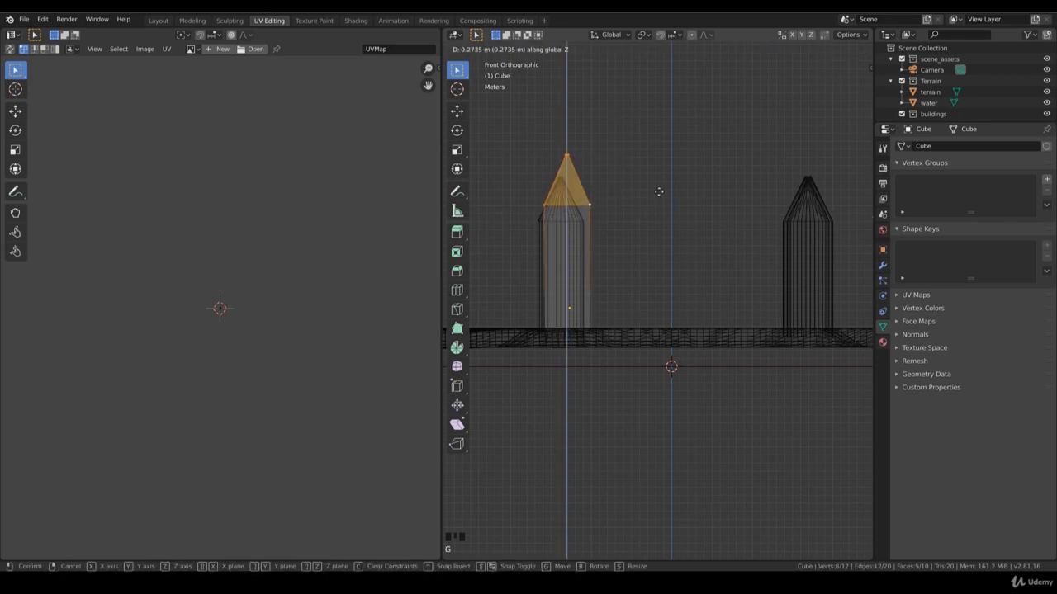
left_click(658, 186)
key("KP_0")
key("Tab")
key("z")
left_click(747, 191)
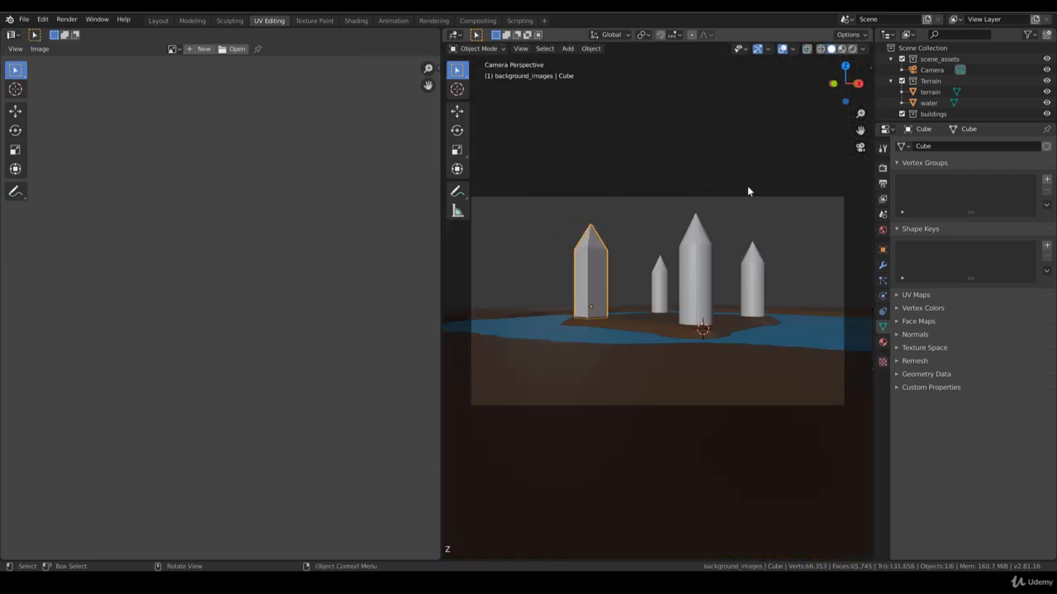
- Lower the roof sections of all three round towers by about 1.9 m along Z, then return to solid shading
left_click(702, 251)
key("Tab")
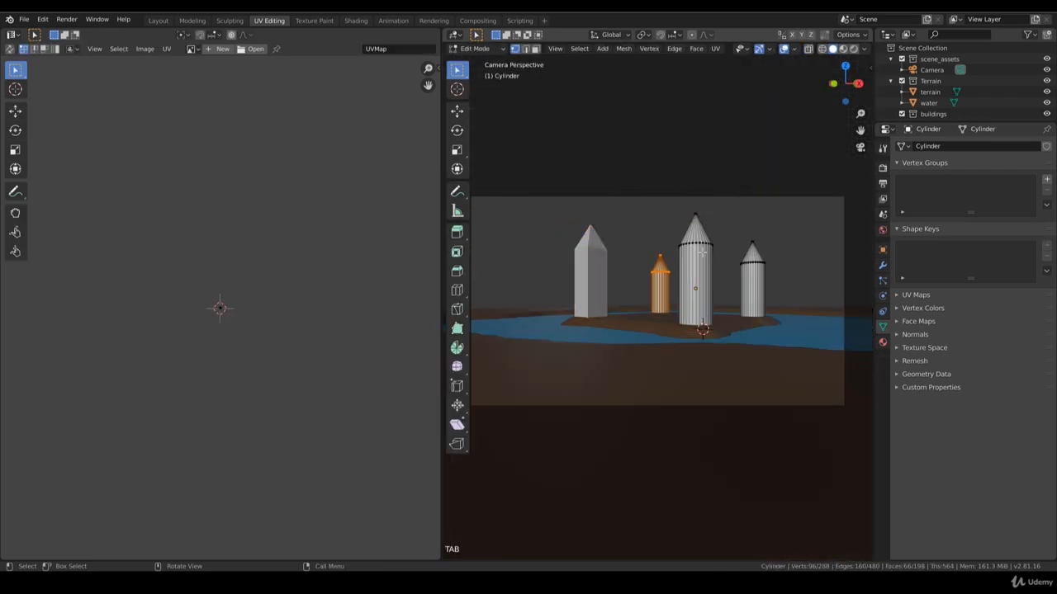
key("z")
left_click(662, 264)
key("n")
left_click(752, 272)
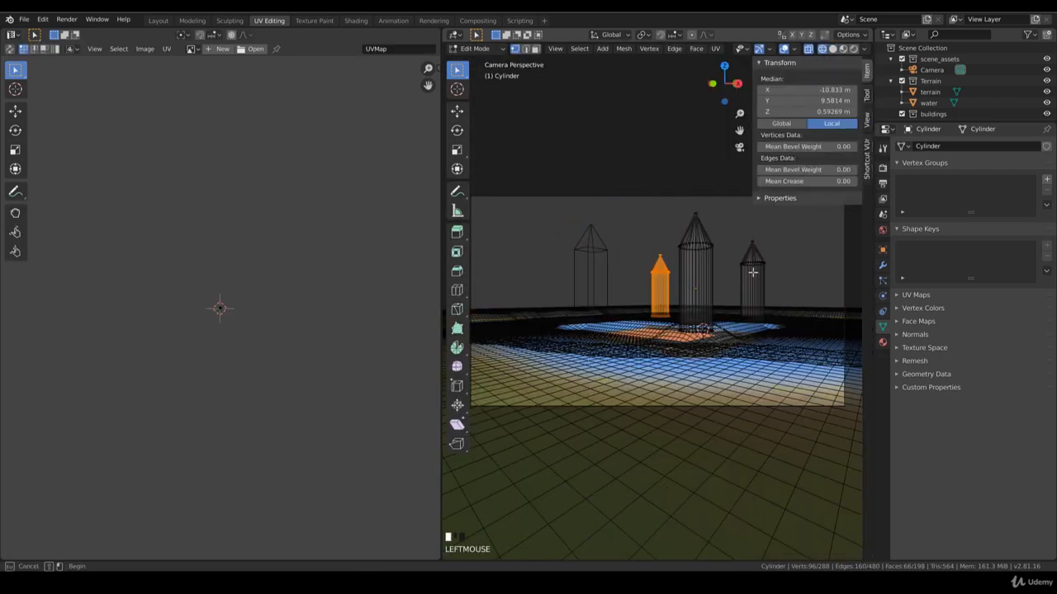
key("n")
key("b")
left_click_drag(793, 283, 625, 207)
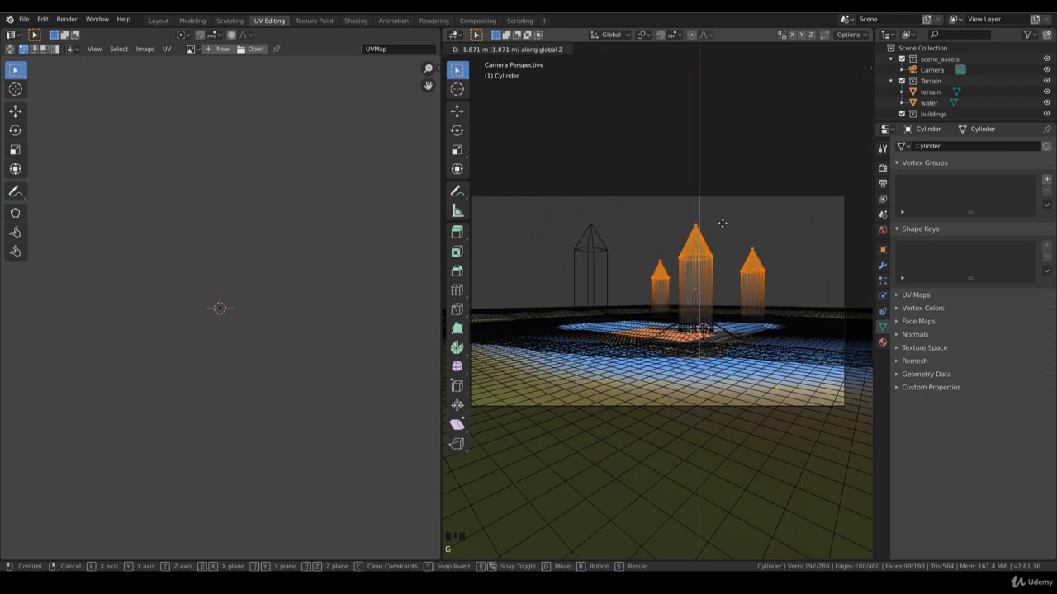
key("Tab")
key("z")
left_click(764, 229)
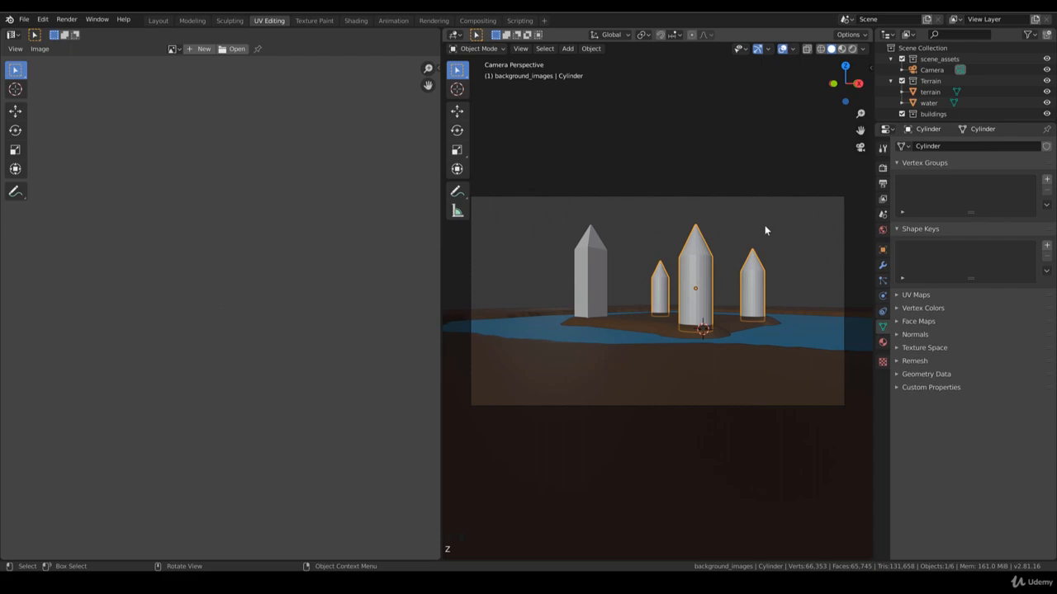
- Show the scene as a wireframe in top view with the whole castle blueprint framed
key("KP_7")
key("z")
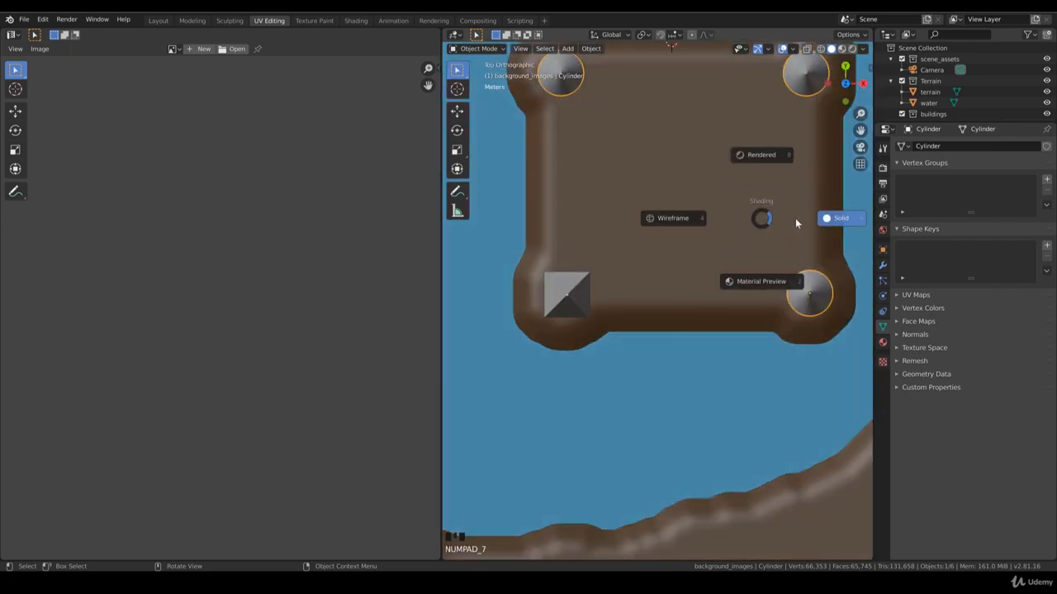
left_click(774, 229)
key("z")
left_click(669, 239)
scroll(702, 243, "down", 3)
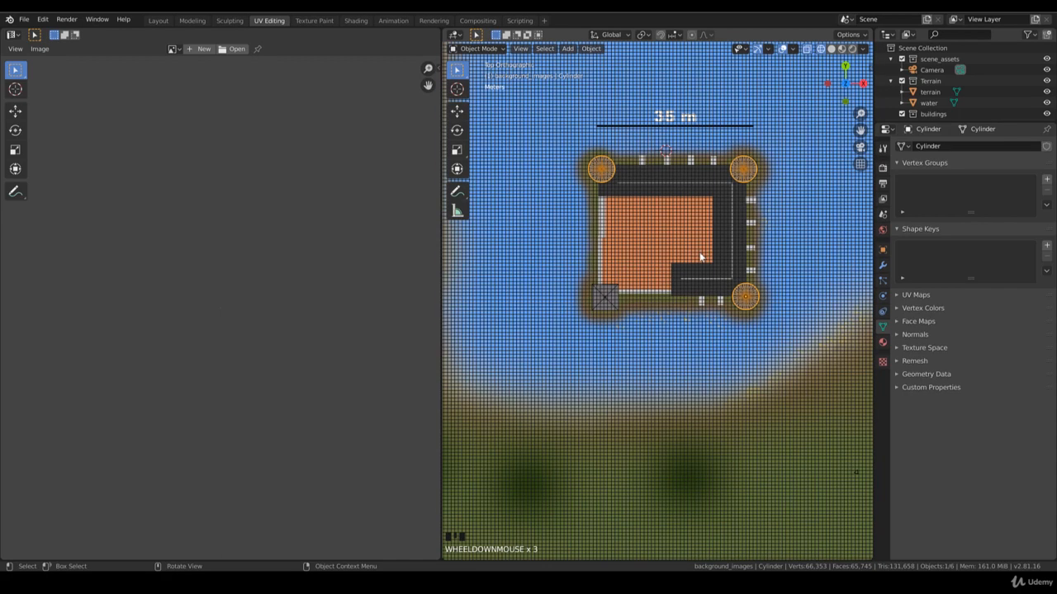
scroll(646, 284, "up", 2)
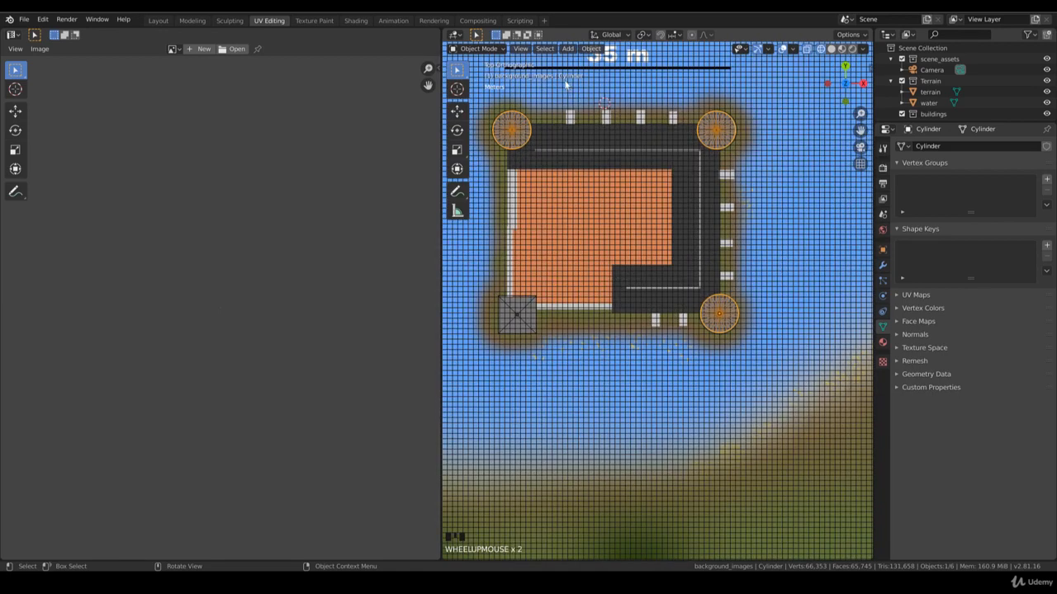
- Add another mesh cube and move it onto the dark building section near the blueprint's lower edge
left_click(562, 53)
mouse_move(580, 63)
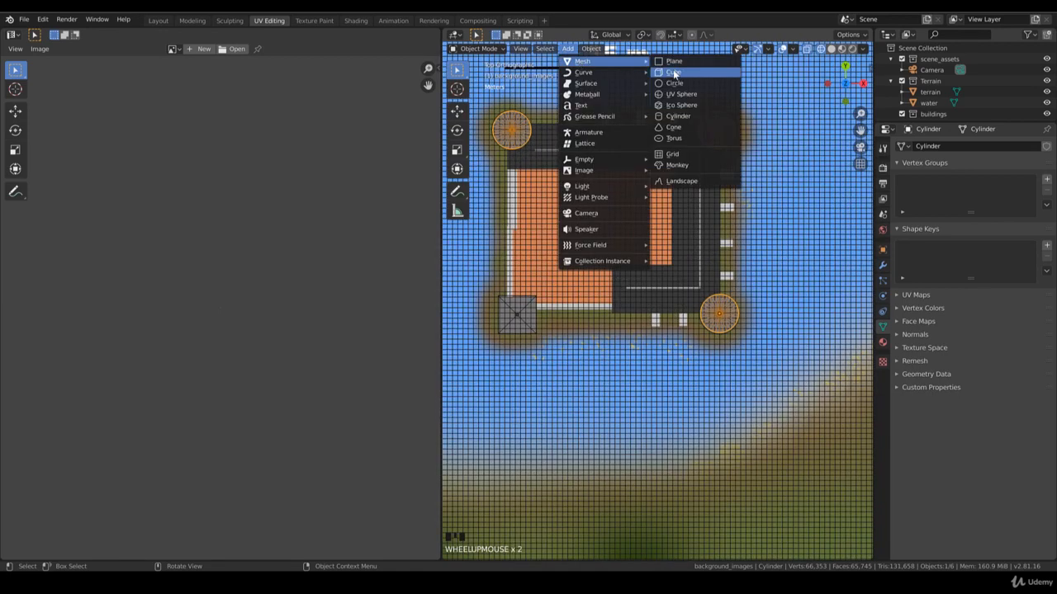
left_click(670, 71)
scroll(655, 257, "down", 2)
key("g")
left_click(677, 396)
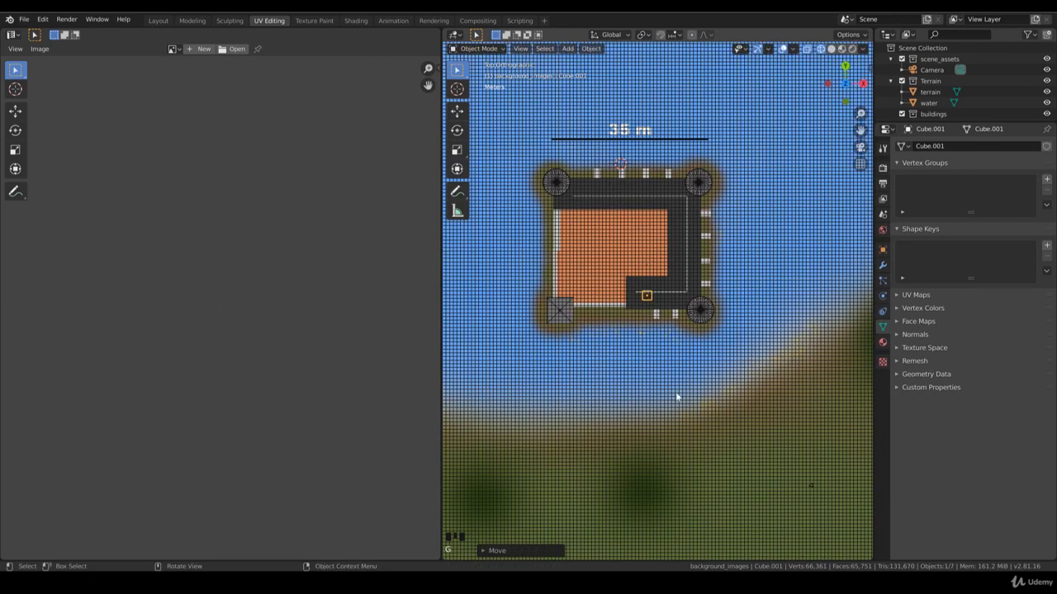
- Scale the new cube's mesh up to roughly cover the lower end of the dark building section
scroll(671, 372, "up", 2)
key("Tab")
key("s")
key("s")
left_click(706, 370)
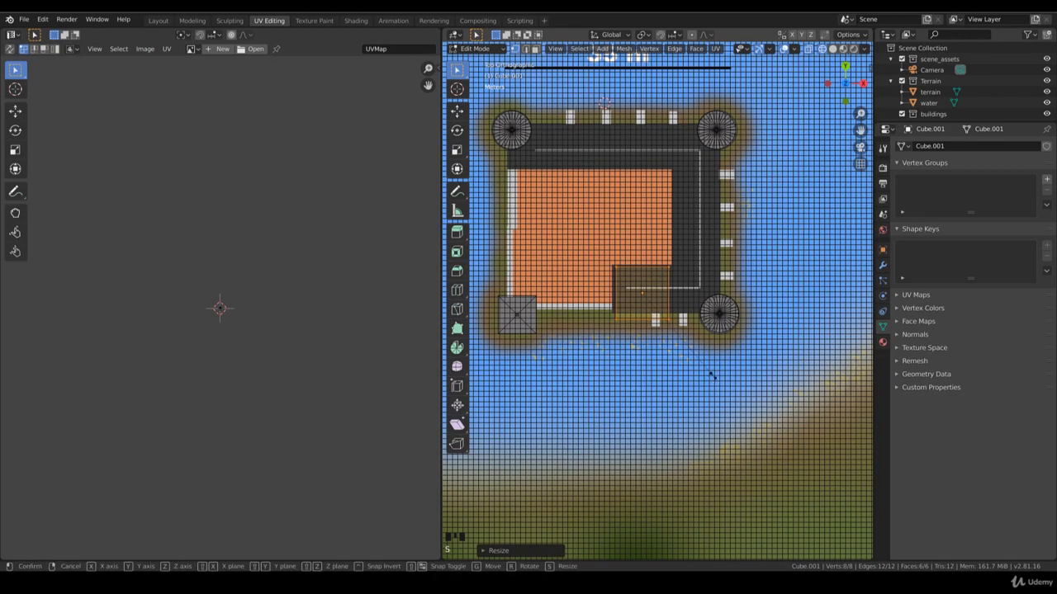
- Reposition the new cube and fine-tune its mesh scale to fit the lower end of the dark building section
key("Tab")
key("g")
left_click(699, 364)
key("Tab")
key("s")
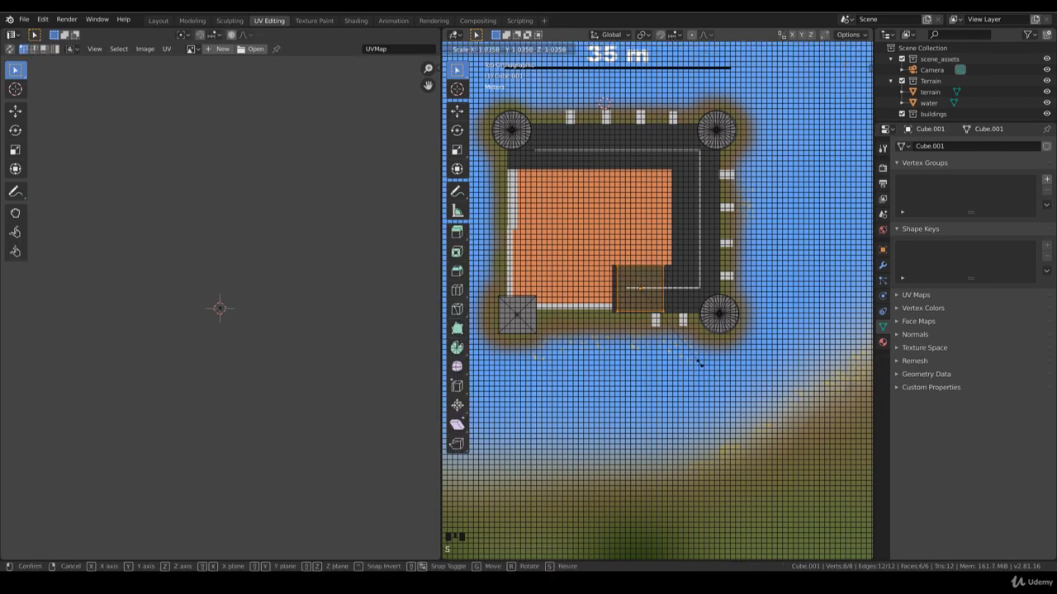
left_click(701, 364)
key("s")
left_click(701, 361)
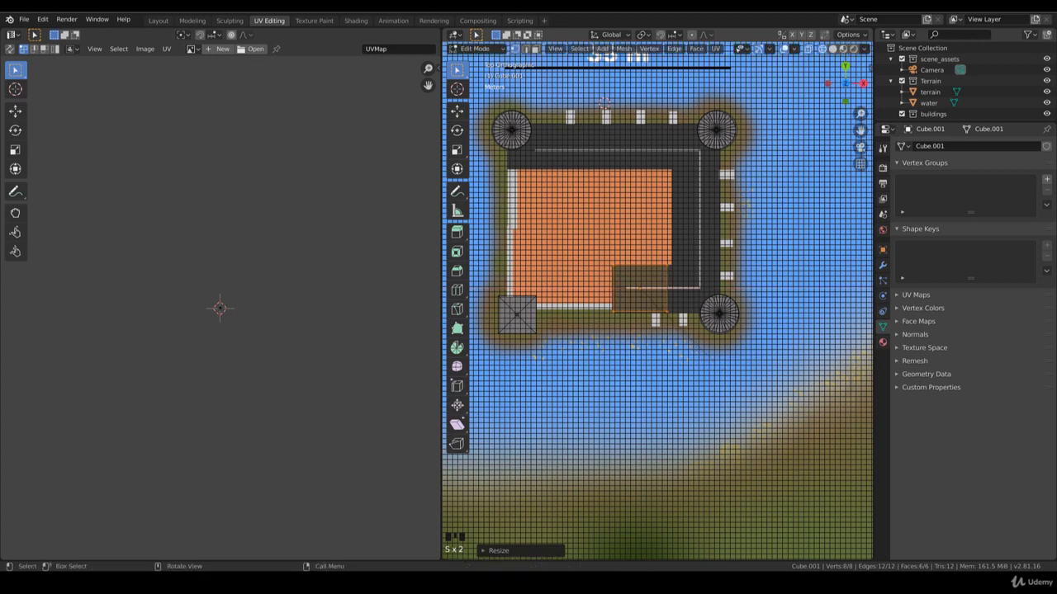
- Align the block's right-hand face with the right wing's inner edge along X and extrude it to the wing's outer edge
left_click(688, 269)
key("g")
key("x")
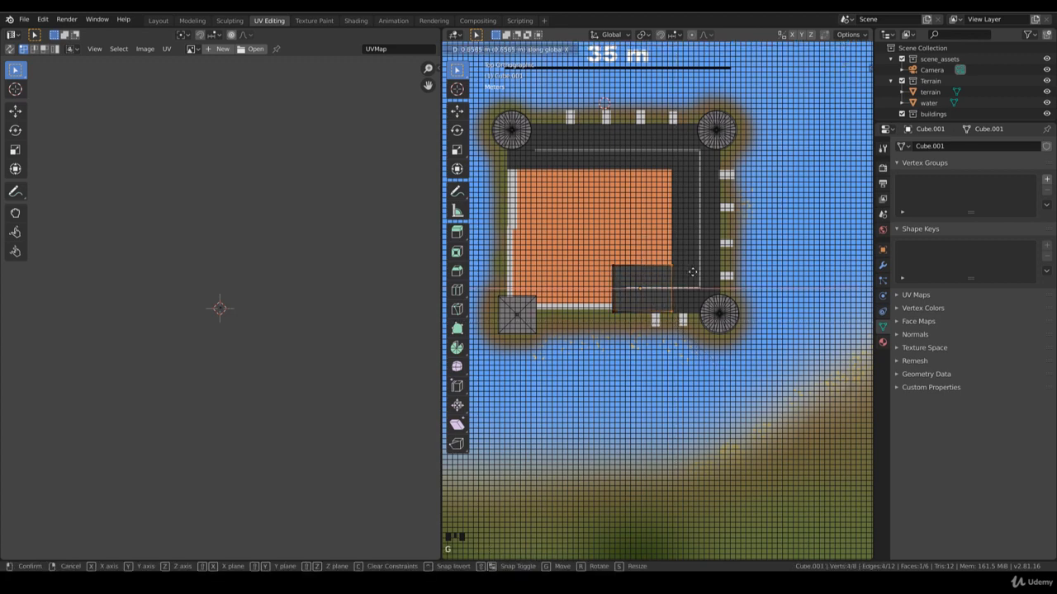
left_click(691, 272)
key("e")
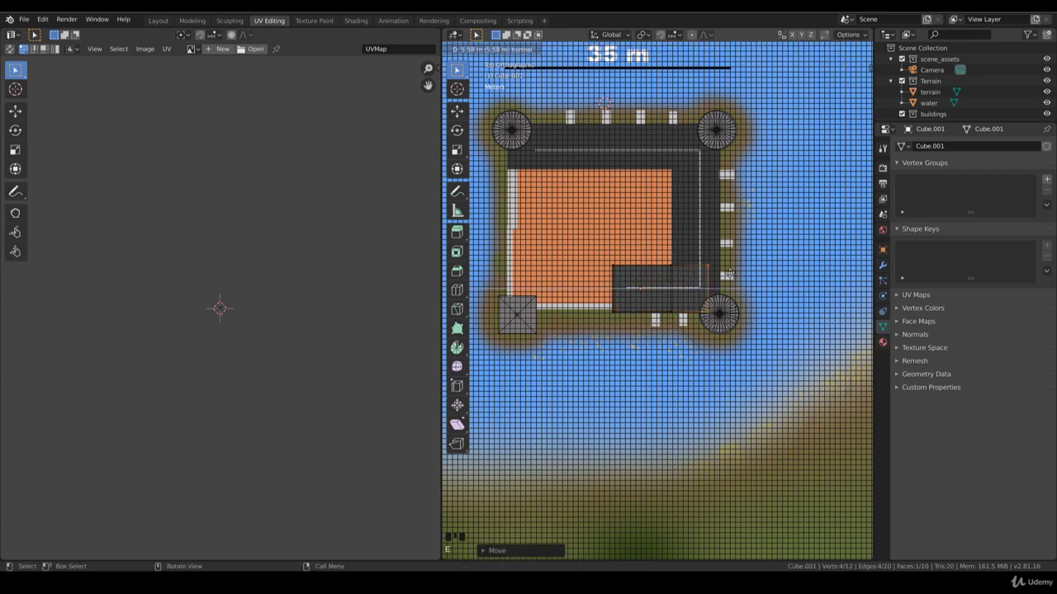
left_click(740, 274)
- Extrude the building from the lower corner along the right wing, through the upper corner and across the whole upper wing
left_click(726, 267)
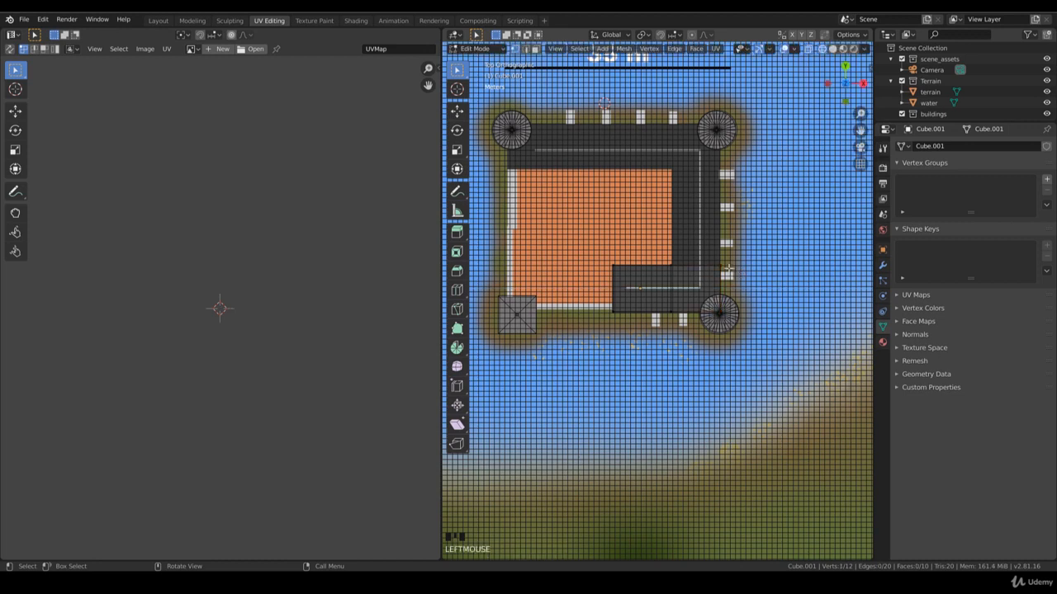
key("b")
left_click_drag(738, 272, 658, 242)
key("e")
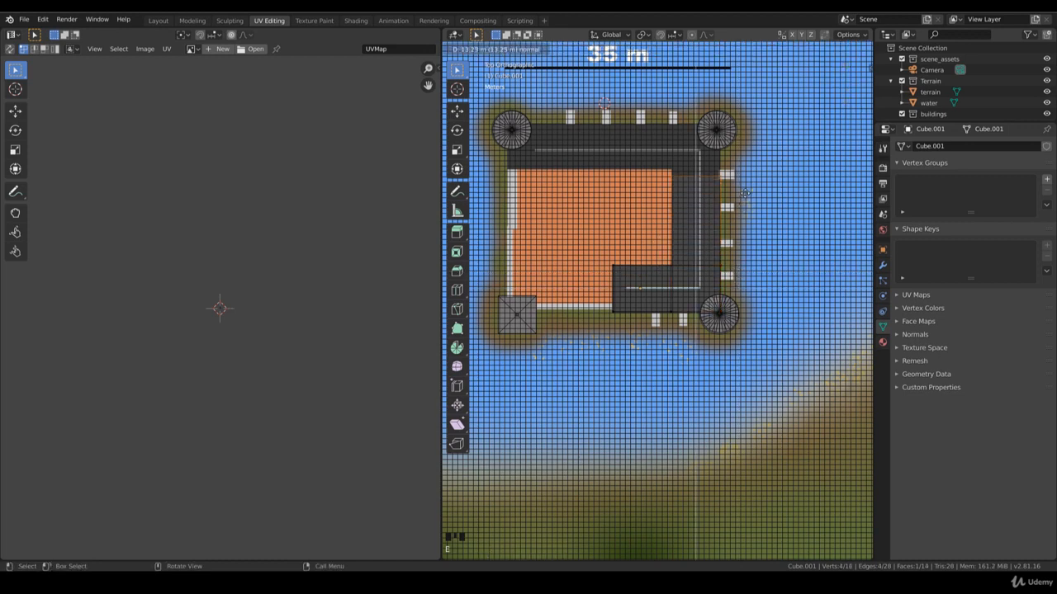
left_click(745, 189)
key("e")
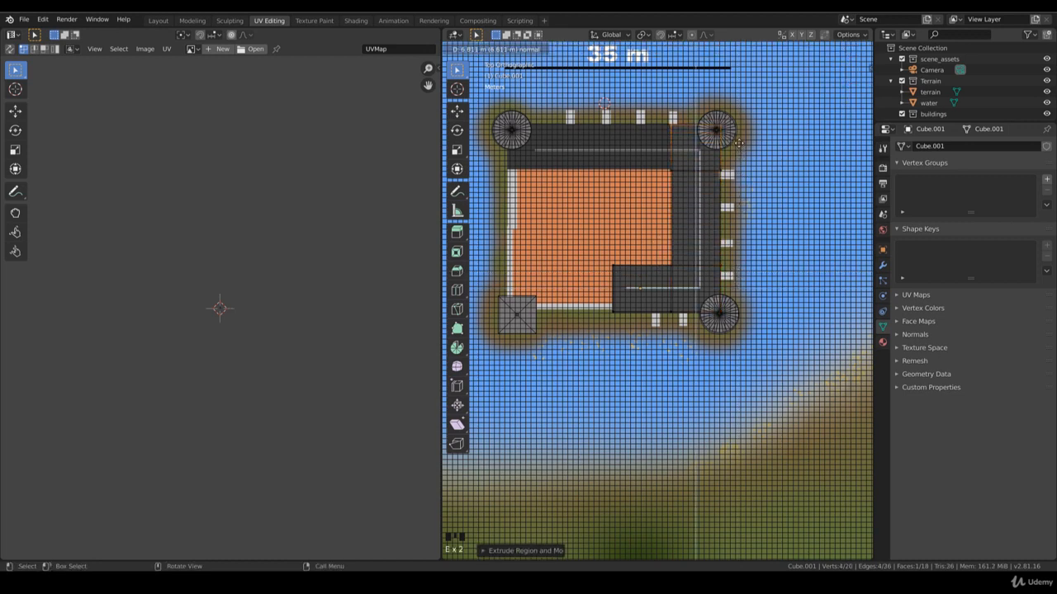
left_click(738, 144)
key("e")
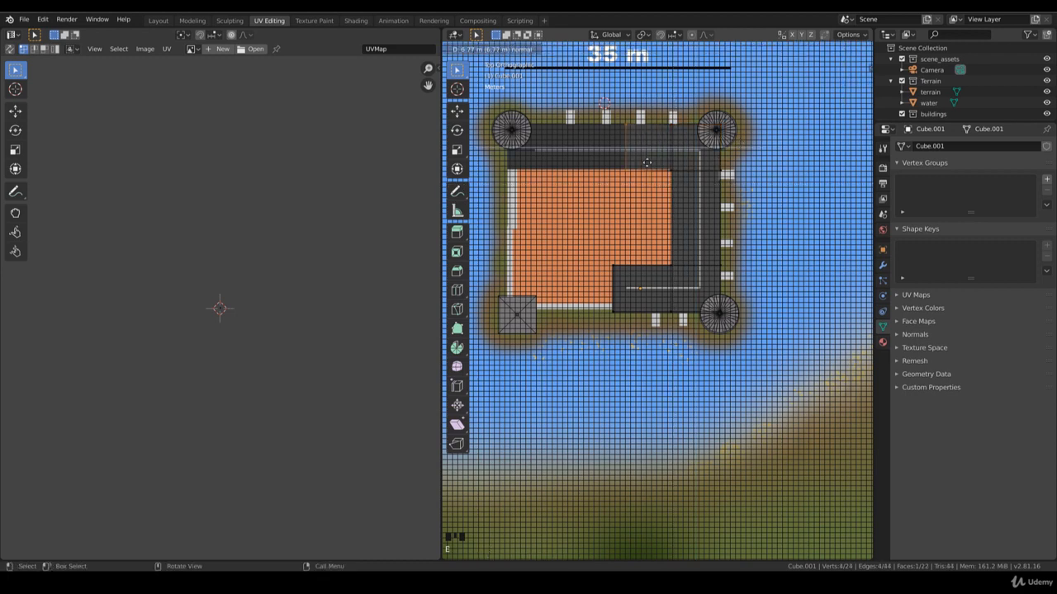
left_click(551, 169)
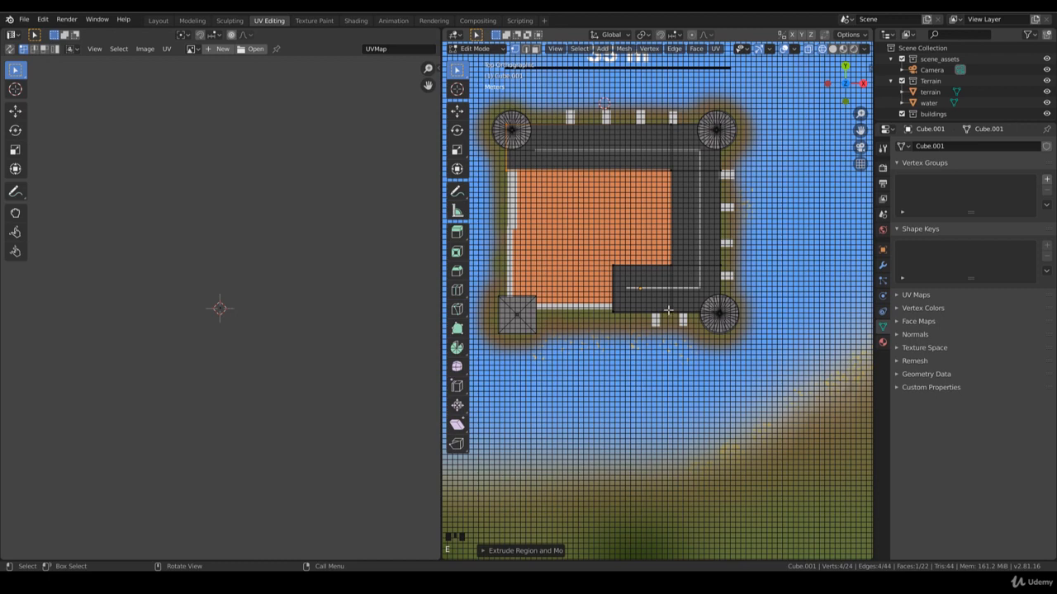
- Raise the whole building about 8 m along Z in front view so it stands on the island
key("KP_1")
key("g")
key("z")
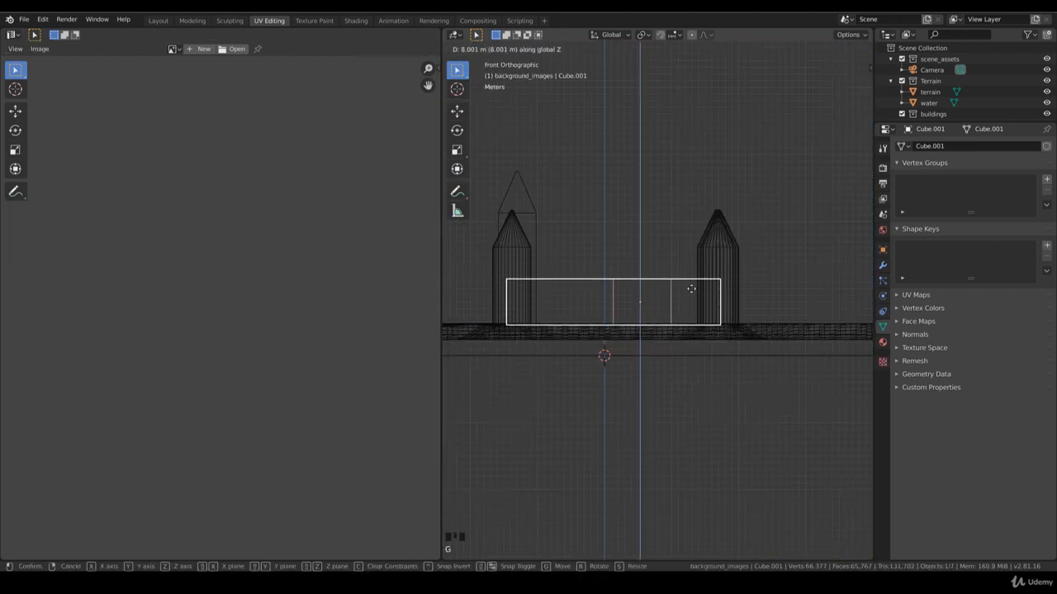
left_click(692, 289)
- Move the building's top vertices up along Z to heighten the walls and extrude the top faces upward as a roof layer
key("Tab")
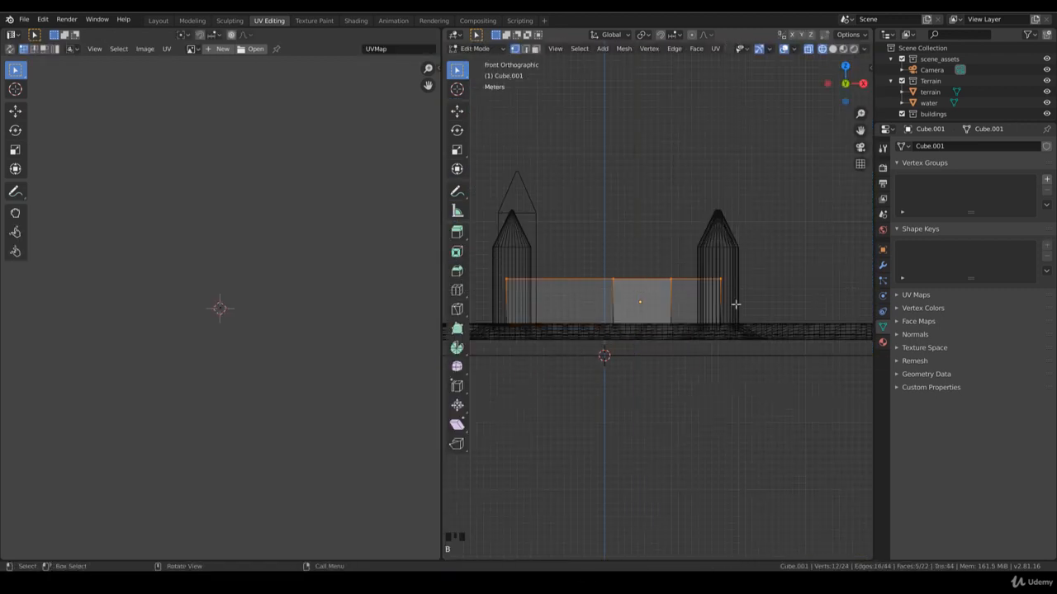
key("g")
key("z")
left_click(738, 280)
middle_click_drag(685, 262, 679, 275)
key("e")
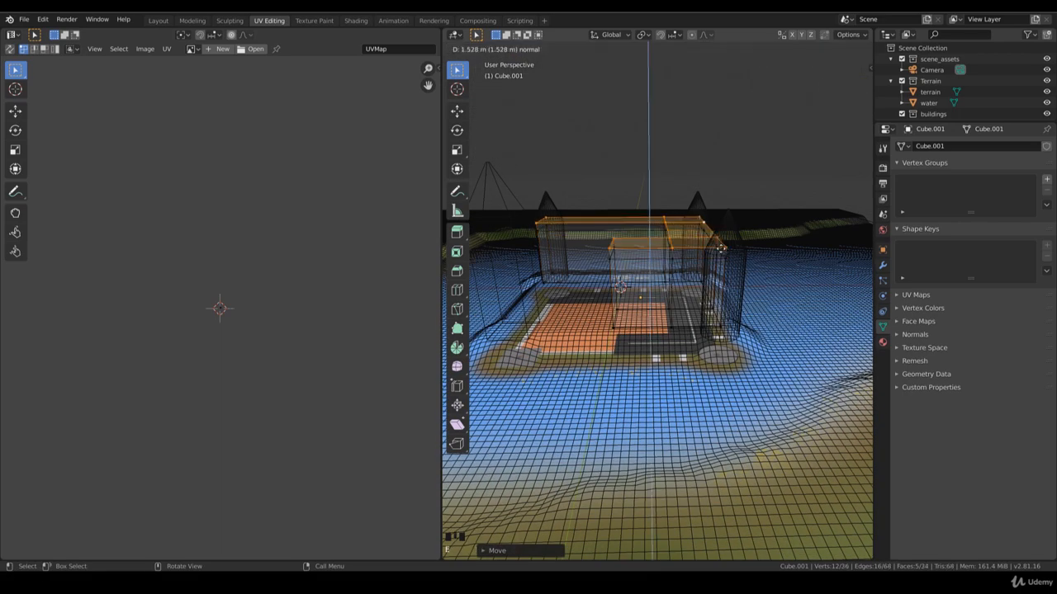
left_click(720, 238)
- Collapse the two top faces of the lower wing into a roof ridge by scaling them to 0 along Y
key("KP_7")
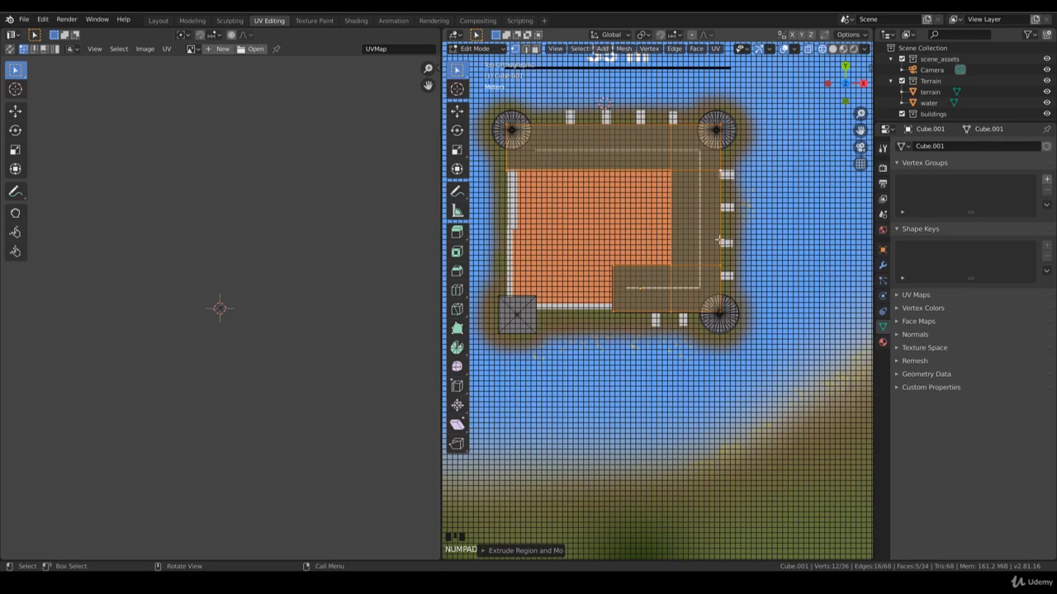
middle_click_drag(710, 272, 675, 226)
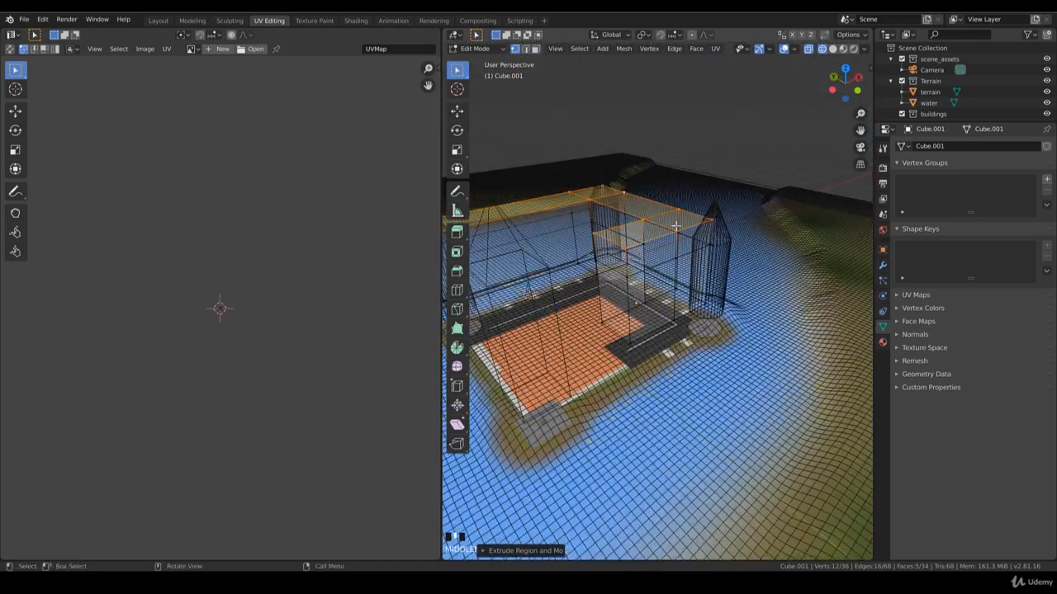
left_click(645, 230)
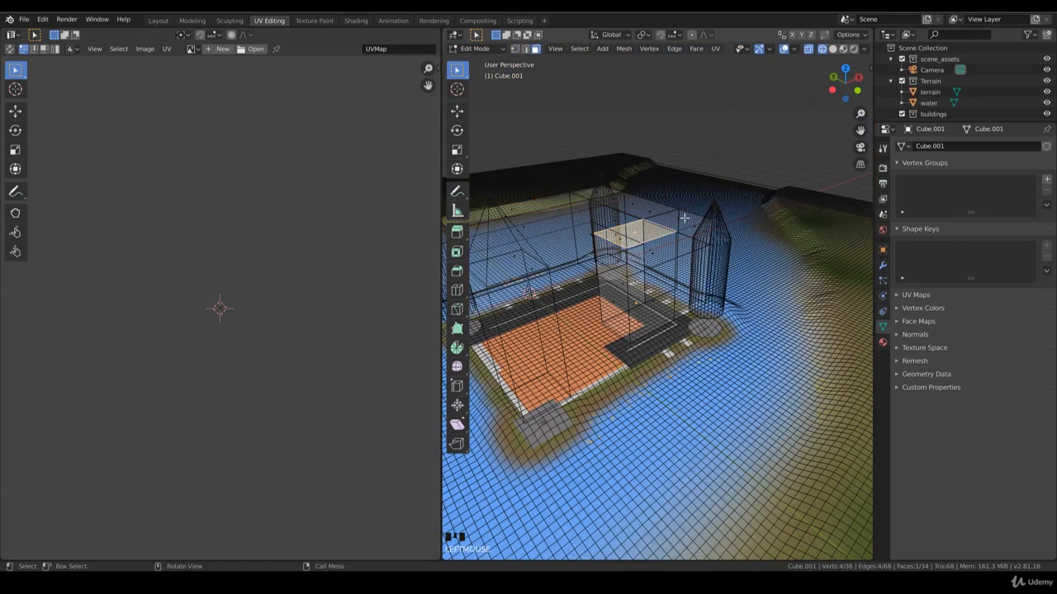
left_click(684, 217, "shift")
key("KP_7")
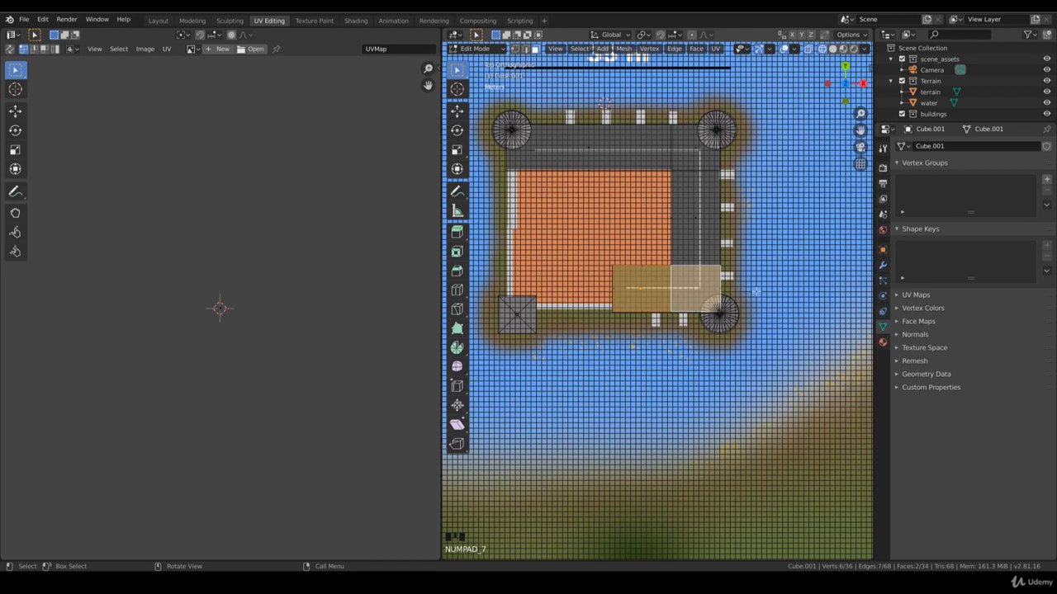
key("s")
key("y")
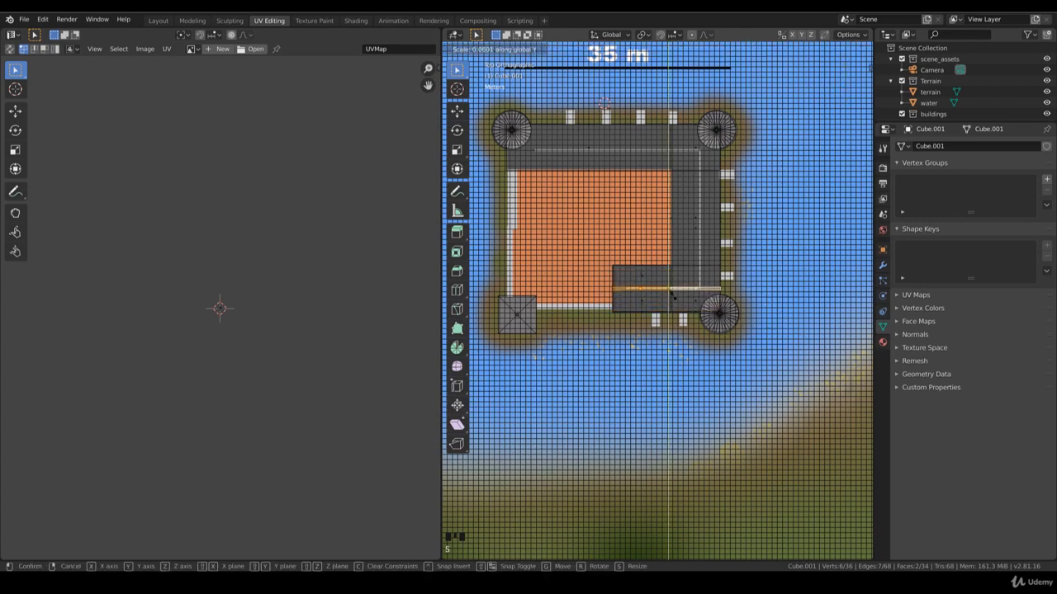
key("0")
key("Return")
- Switch to solid shading and flatten the two top faces of the upper wing along Y into a roof ridge
middle_click_drag(654, 193, 634, 153)
key("z")
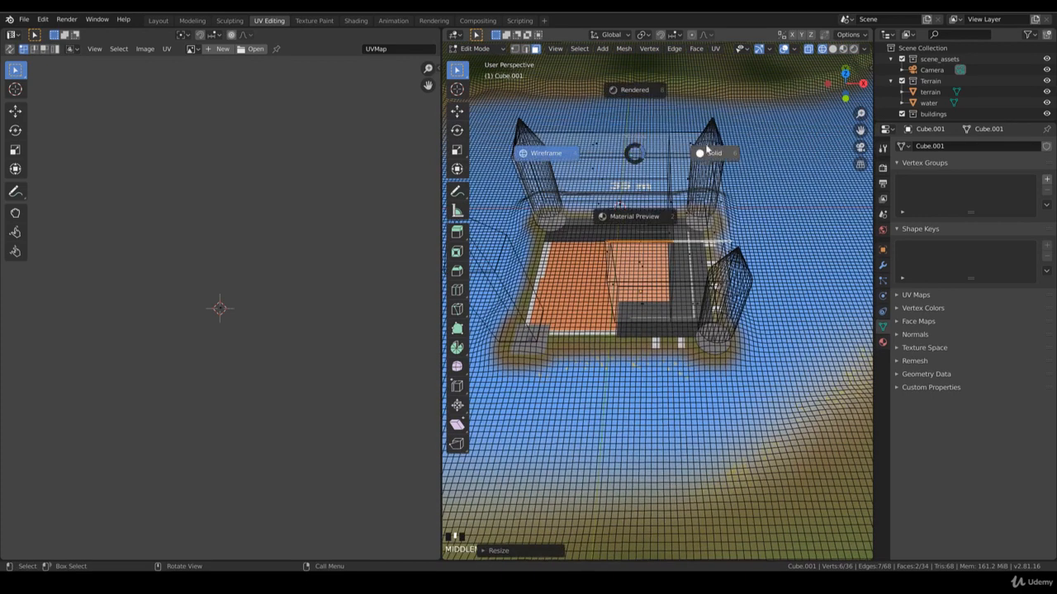
left_click(707, 149)
left_click(621, 153)
left_click(698, 147, "shift")
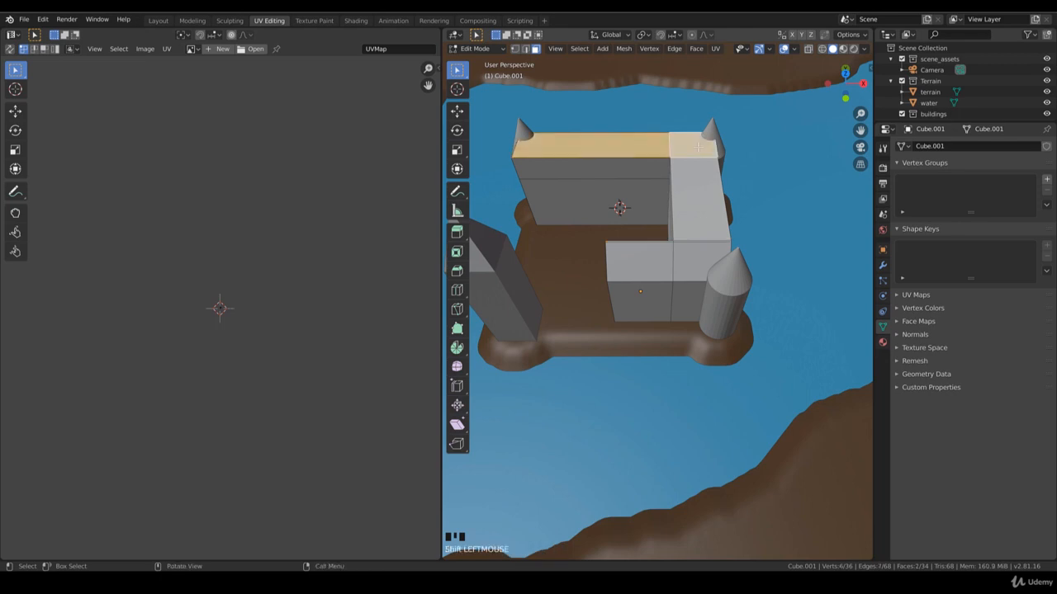
key("KP_7")
key("y")
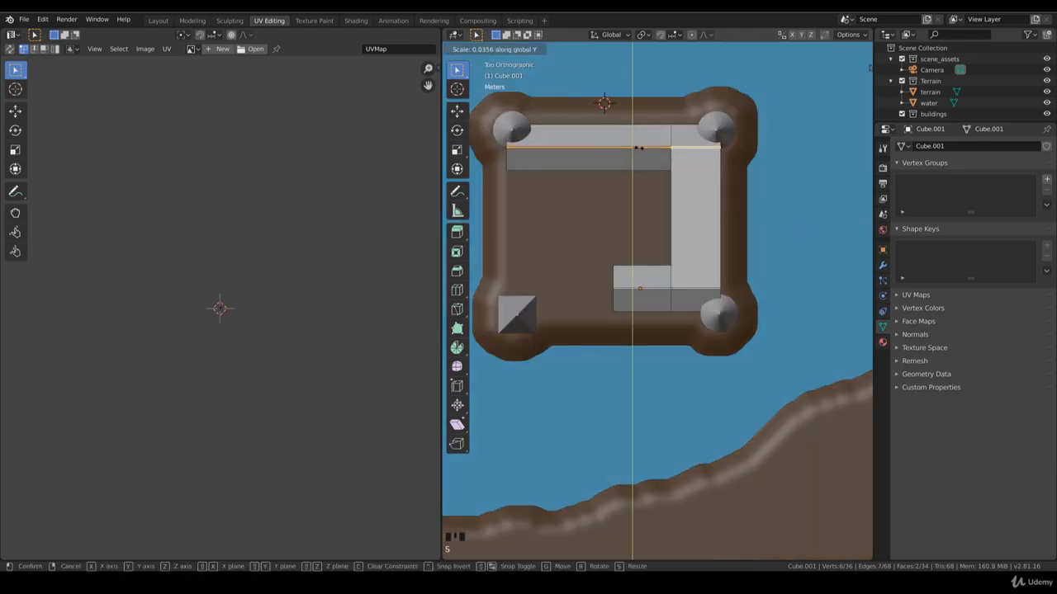
left_click(637, 148)
- Narrow the right wing's top face, together with both adjoining ridge faces, along X into a thin roof ridge
left_click(704, 177)
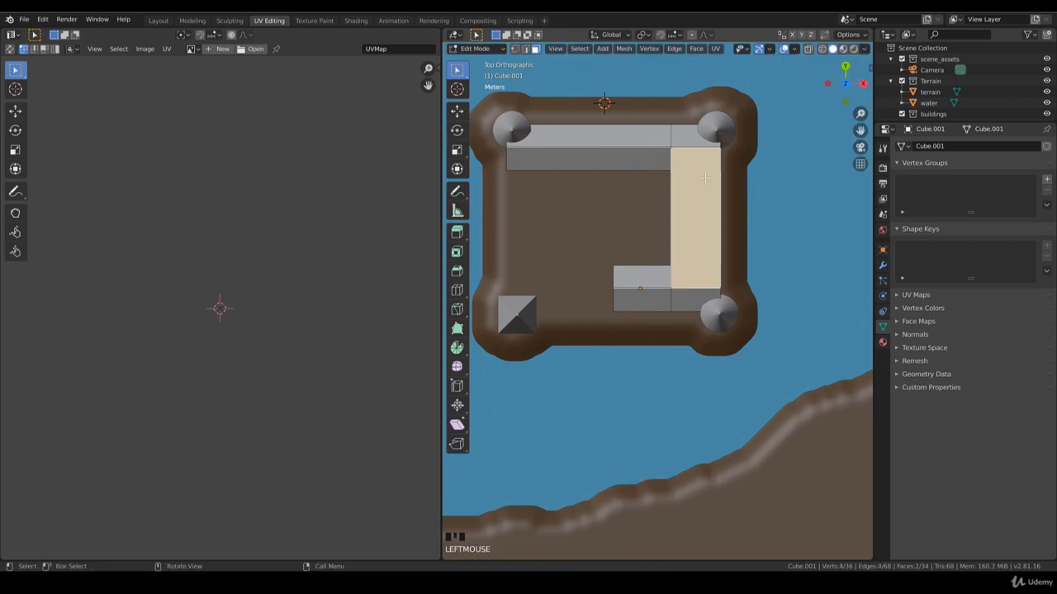
left_click(680, 147, "shift")
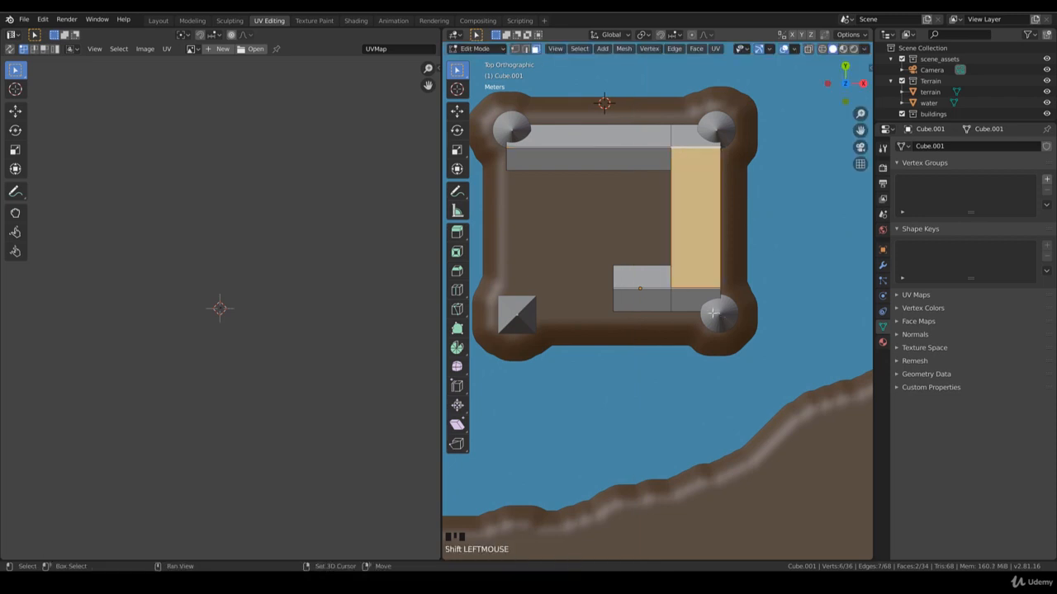
left_click(685, 289, "shift")
key("s")
key("x")
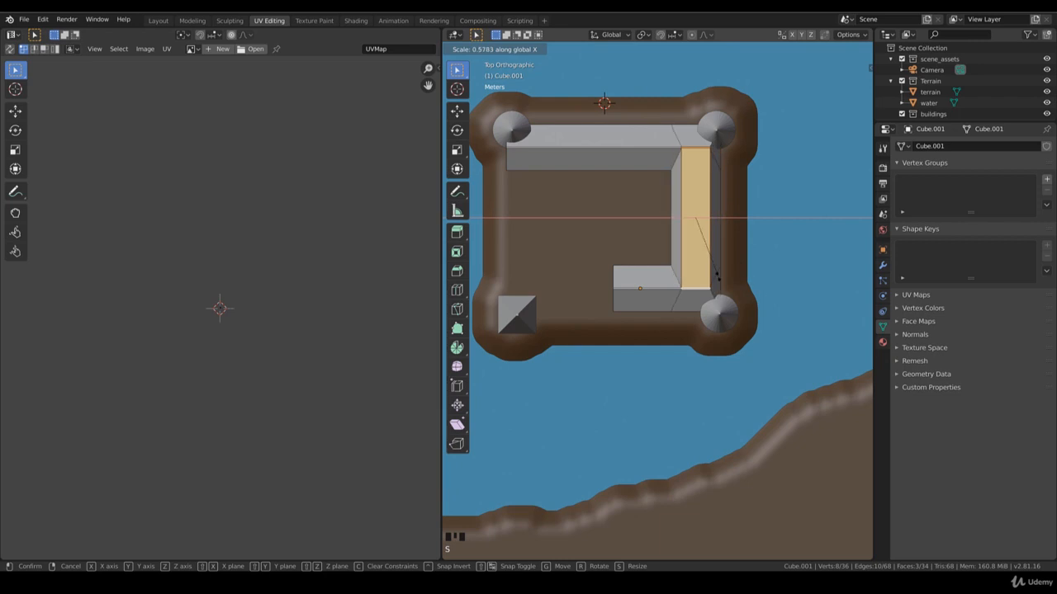
left_click(776, 284)
key("s")
key("x")
left_click(714, 225)
key("s")
key("x")
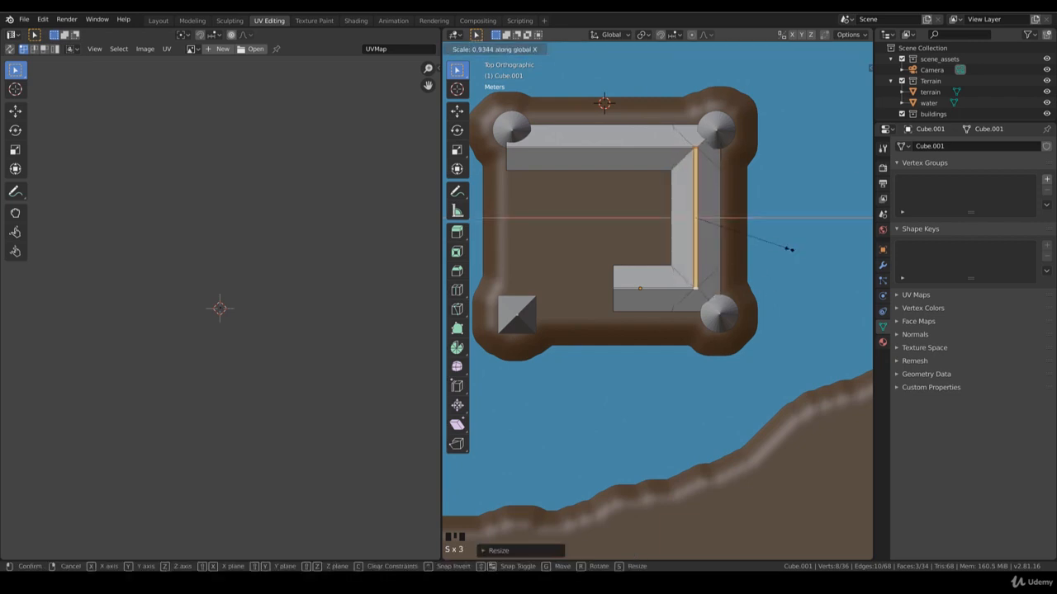
left_click(729, 227)
- Select all the roof ridge vertices in wireframe front view and raise them along Z to make the roof steeper
key("Tab")
middle_click_drag(724, 226, 705, 193)
key("Tab")
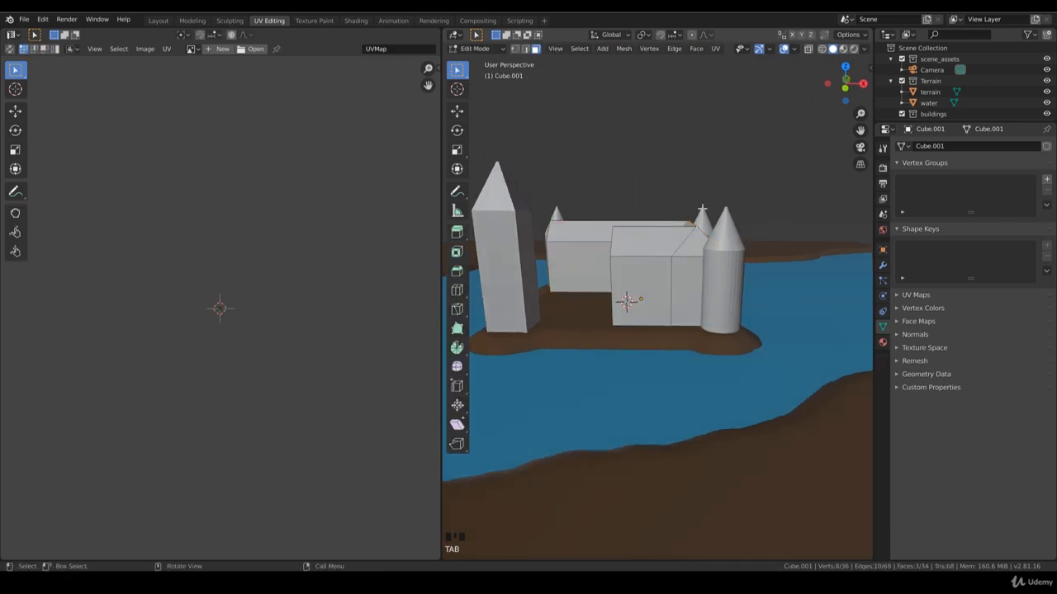
key("z")
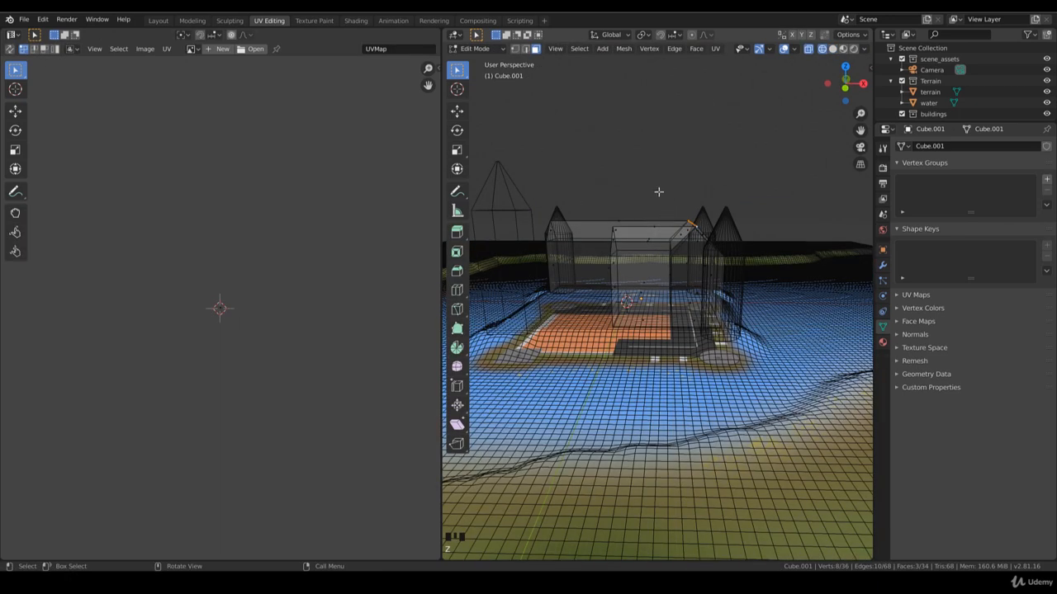
key("1")
key("KP_1")
key("b")
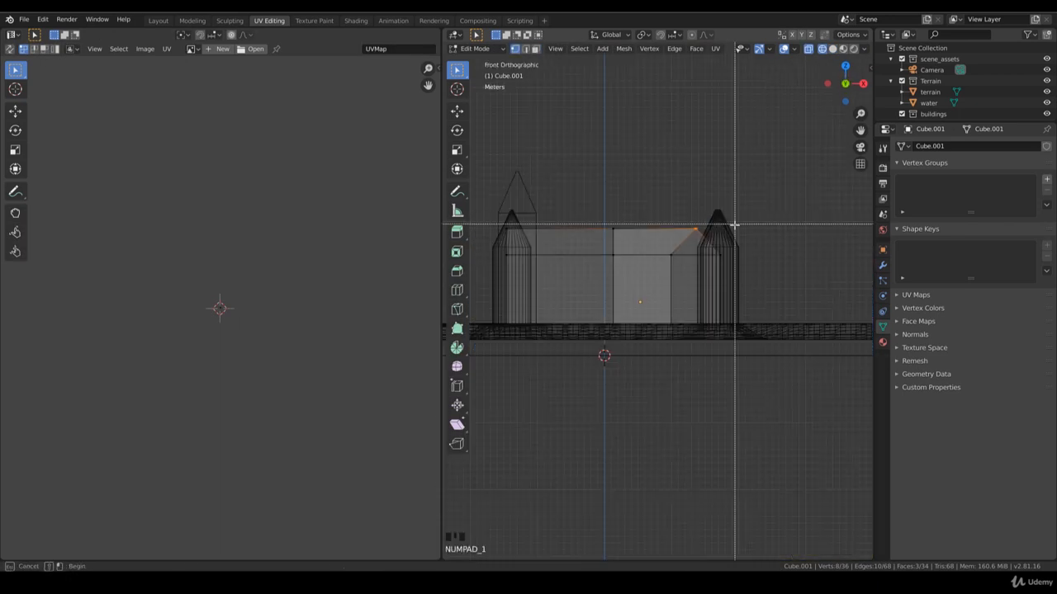
left_click_drag(732, 237, 459, 171)
key("g")
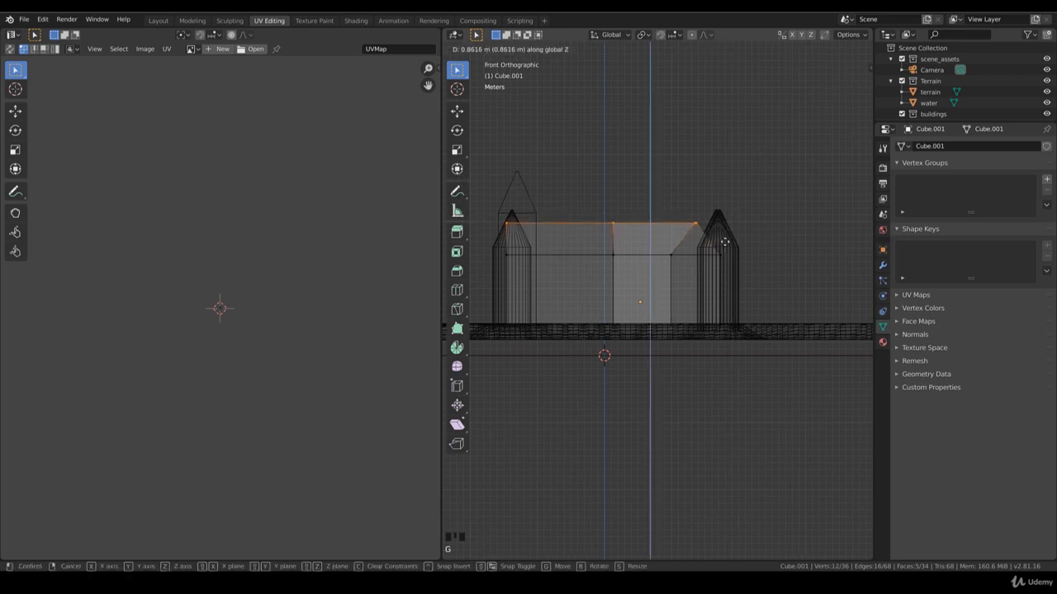
left_click(726, 237)
- Lower the entire roof section of the building slightly along Z, including the eaves, and leave mesh editing
left_click_drag(733, 268, 495, 178)
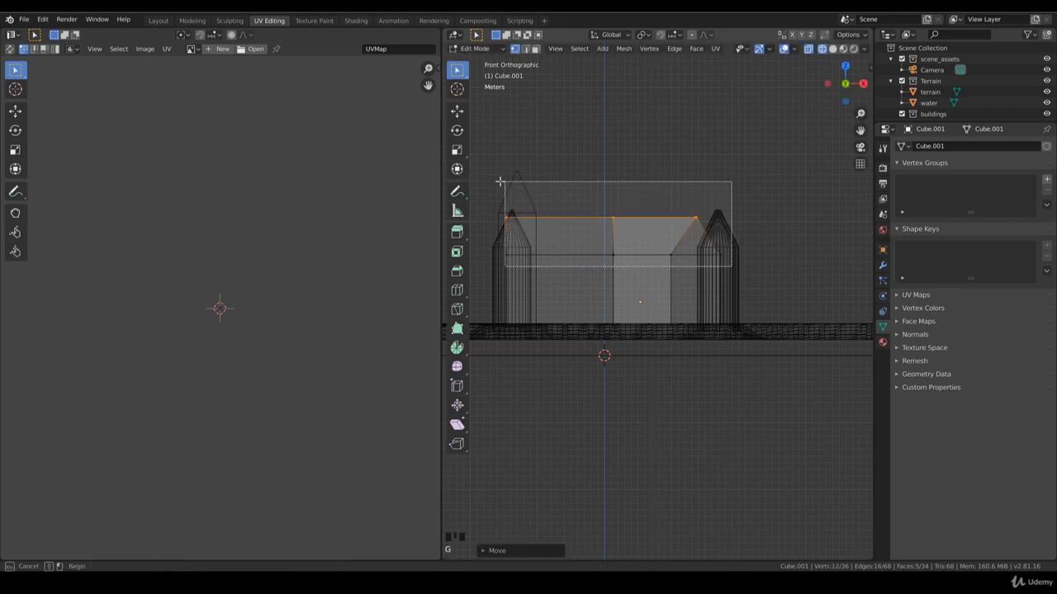
key("g")
key("z")
left_click(749, 226)
key("Tab")
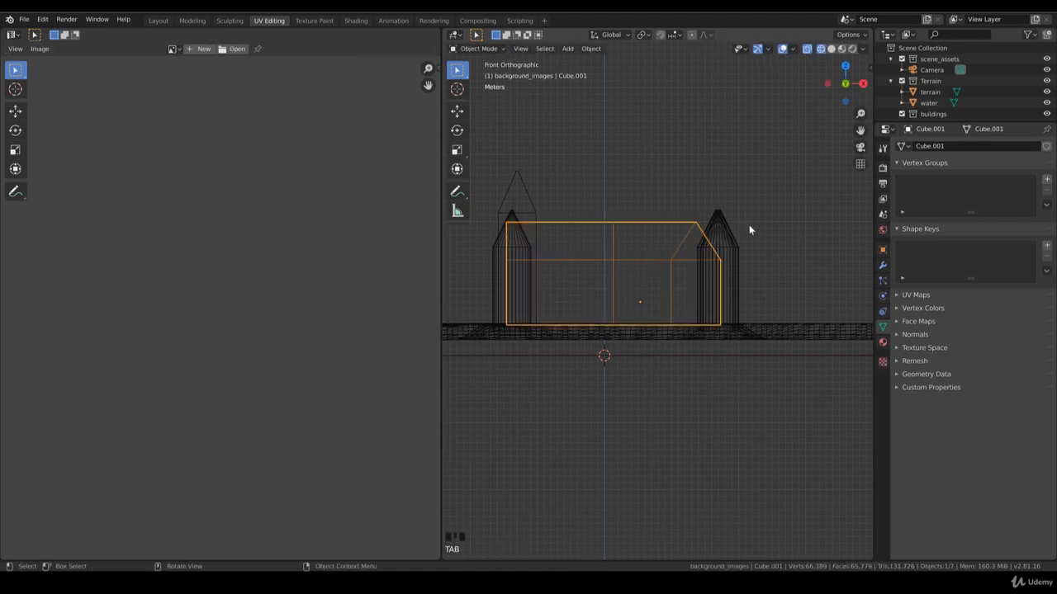
- Check the castle through the camera in solid shading and return to a wider top view of the island
key("KP_7")
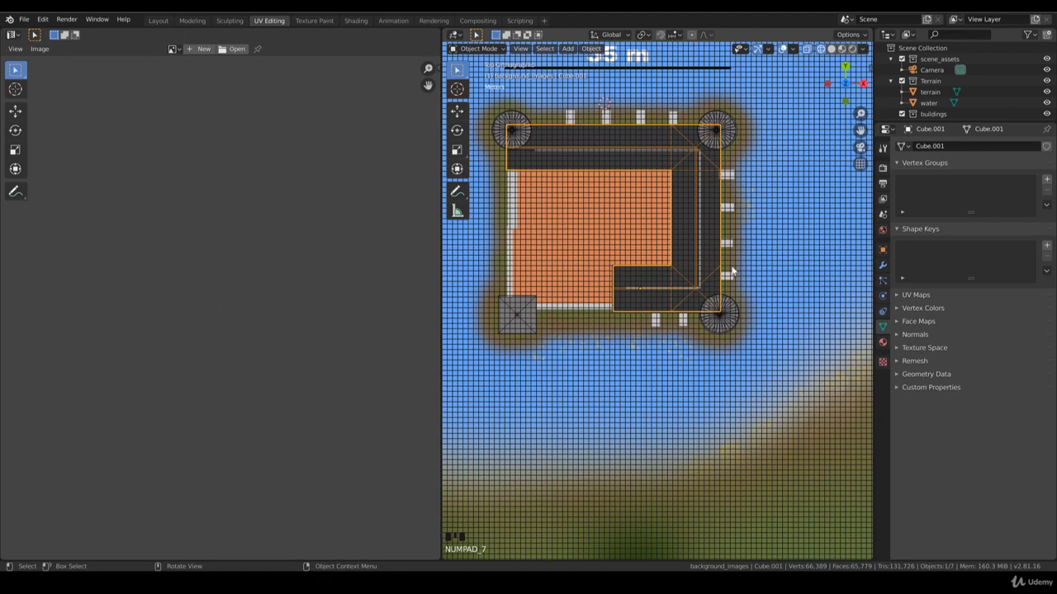
key("KP_0")
key("z")
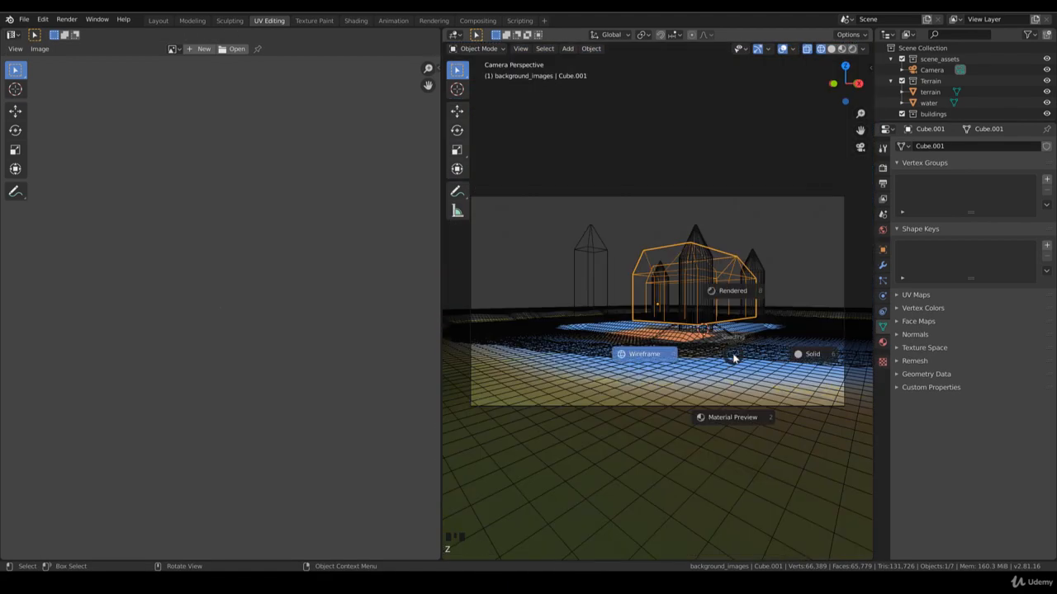
left_click(807, 360)
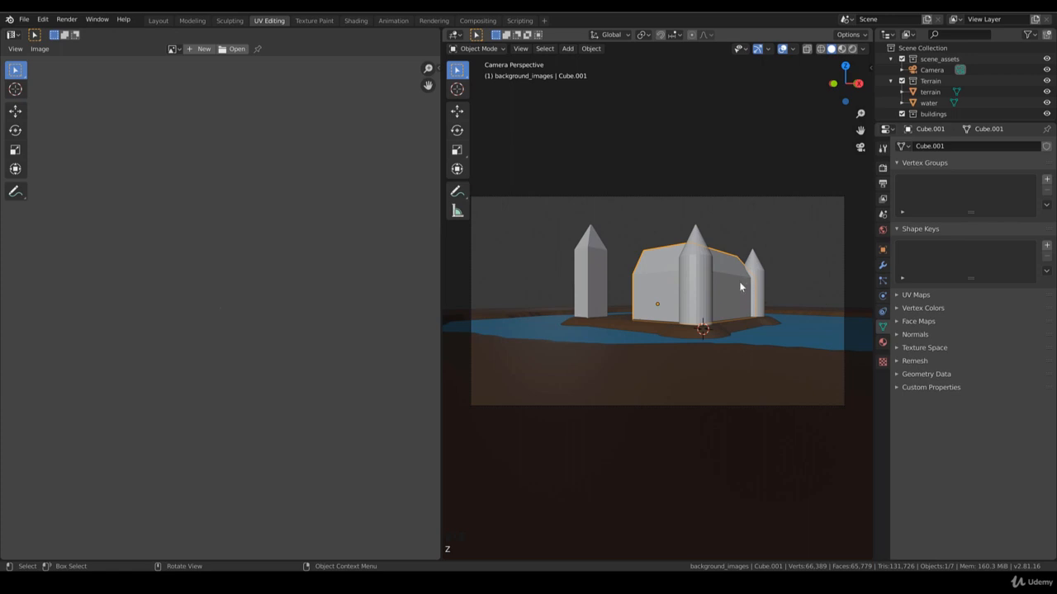
key("KP_7")
scroll(739, 282, "down", 2)
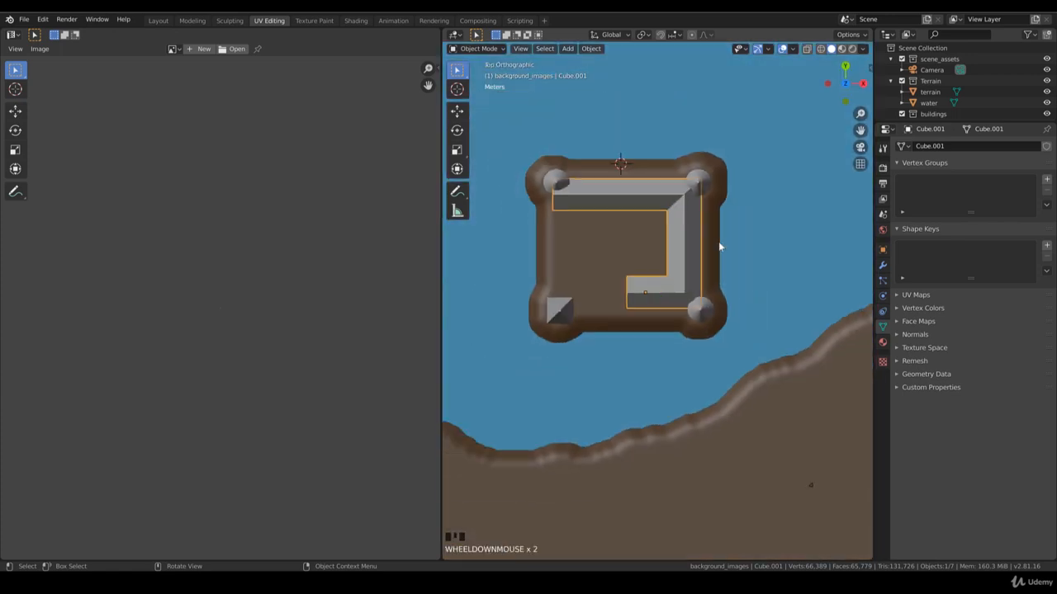
mouse_move(719, 241)
middle_mouse_down("shift")
mouse_move(654, 266)
mouse_move(683, 273)
middle_mouse_up("shift")
key("z")
left_click(742, 266)
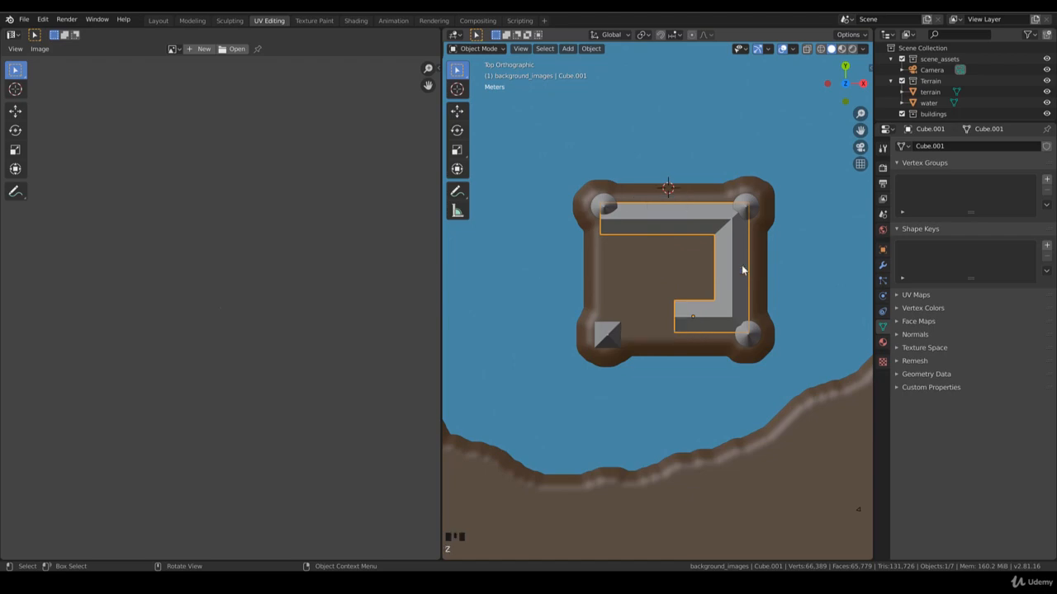
- Add a cube in wireframe top view and move it to the front wall line beside the lower building wing
key("z")
key("2")
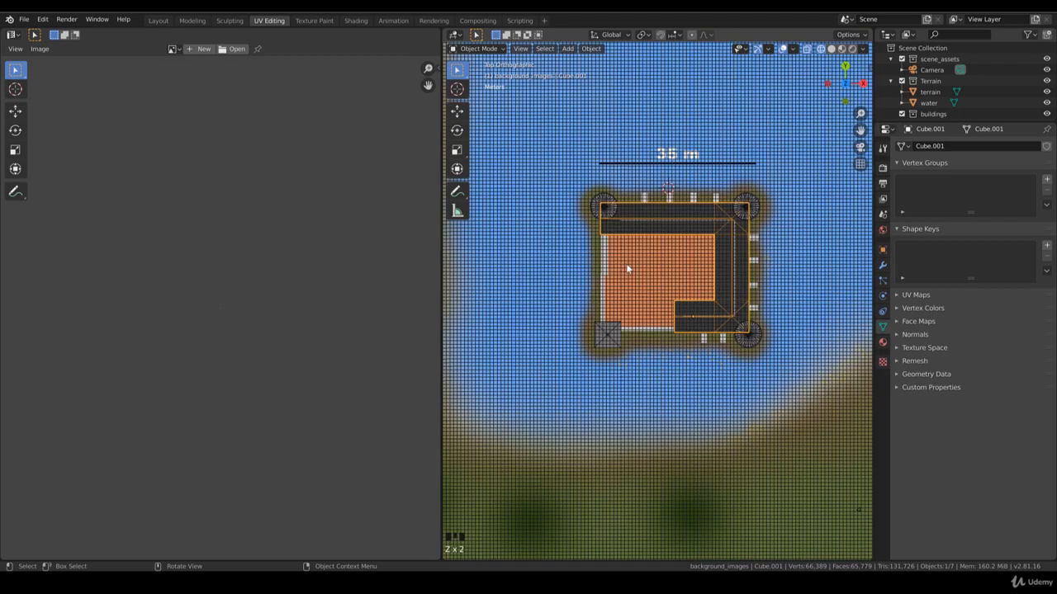
scroll(596, 229, "up", 2)
left_click(567, 48)
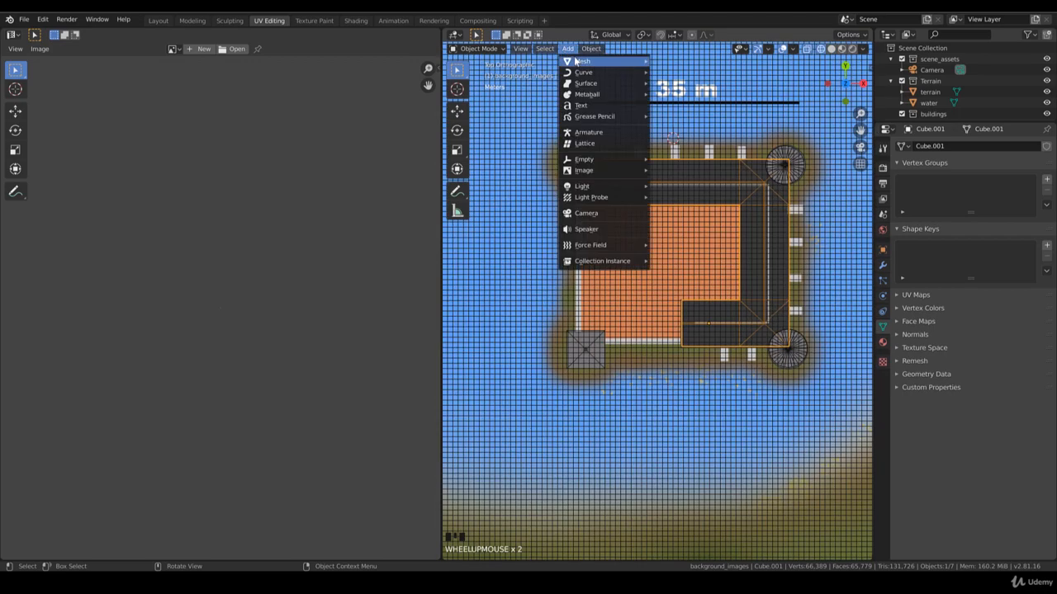
mouse_move(578, 58)
left_click(677, 72)
key("g")
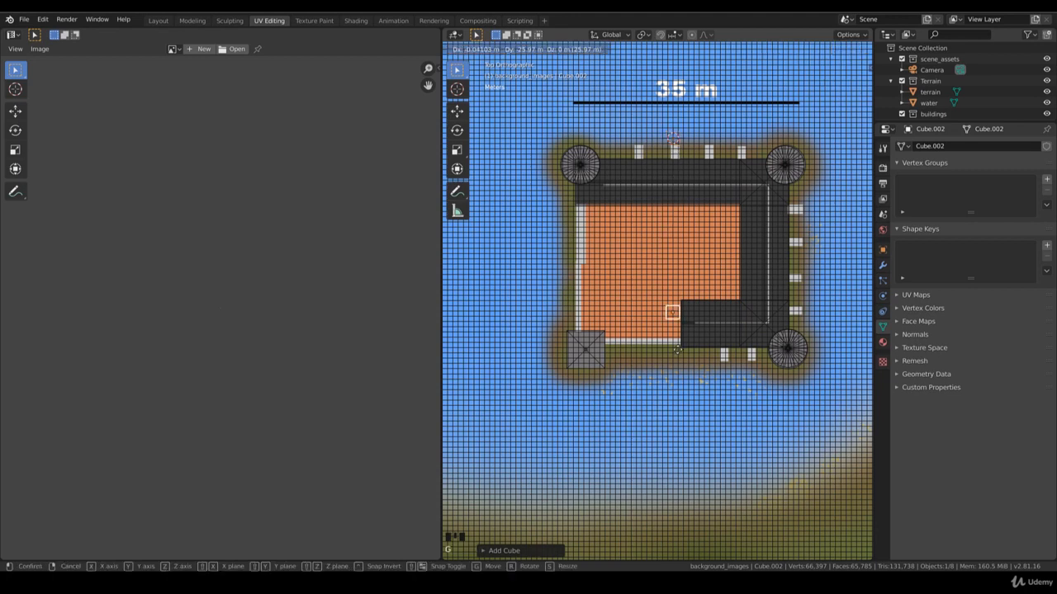
left_click(683, 389)
- Scale the cube's mesh down to about half size, stretch it along X, and align it with the front wall line
key("Tab")
key("s")
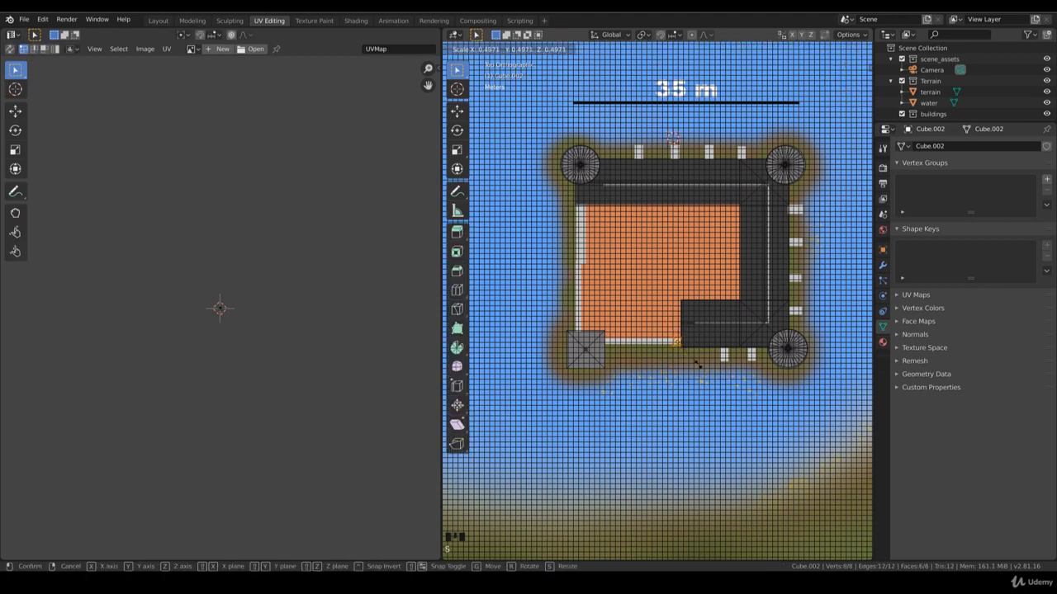
key("x")
left_click(743, 373)
key("g")
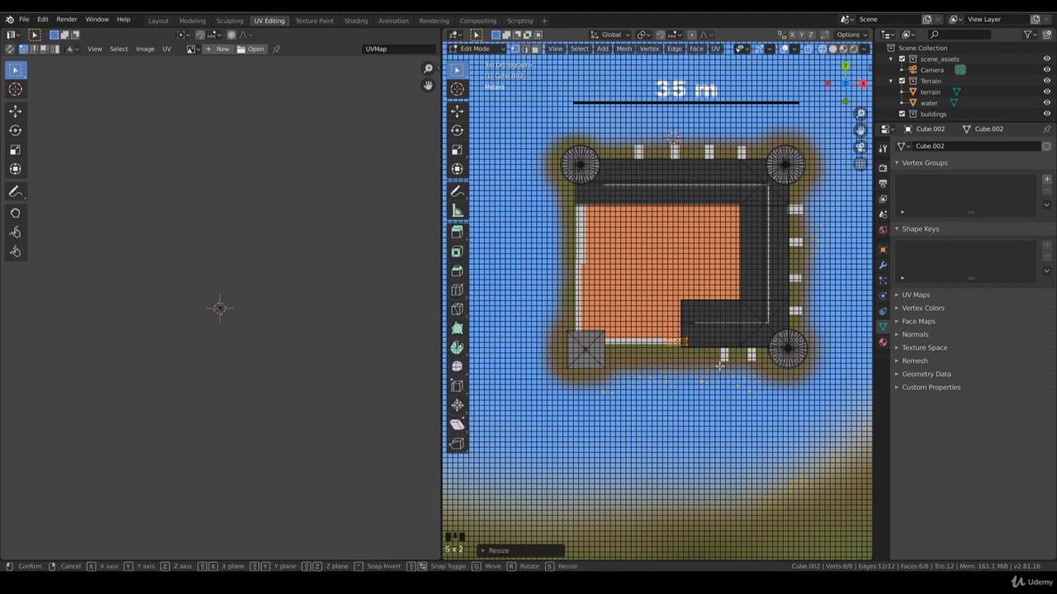
left_click(717, 361)
- Stretch the block's mesh along Z in front view and raise the object along Z up to ground level
key("KP_1")
key("s")
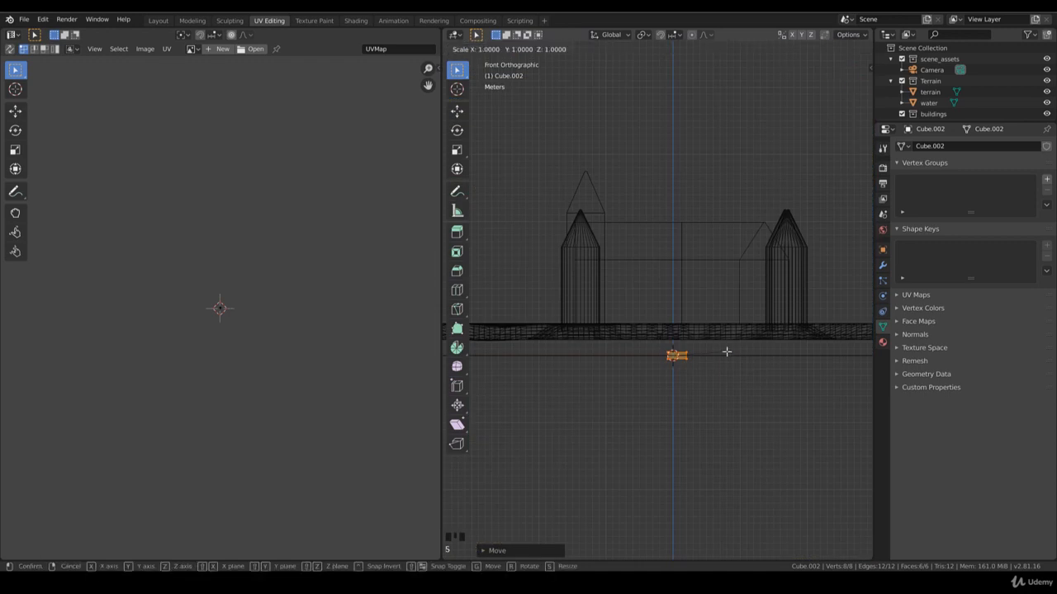
key("z")
left_click(759, 367)
key("Tab")
key("g")
key("z")
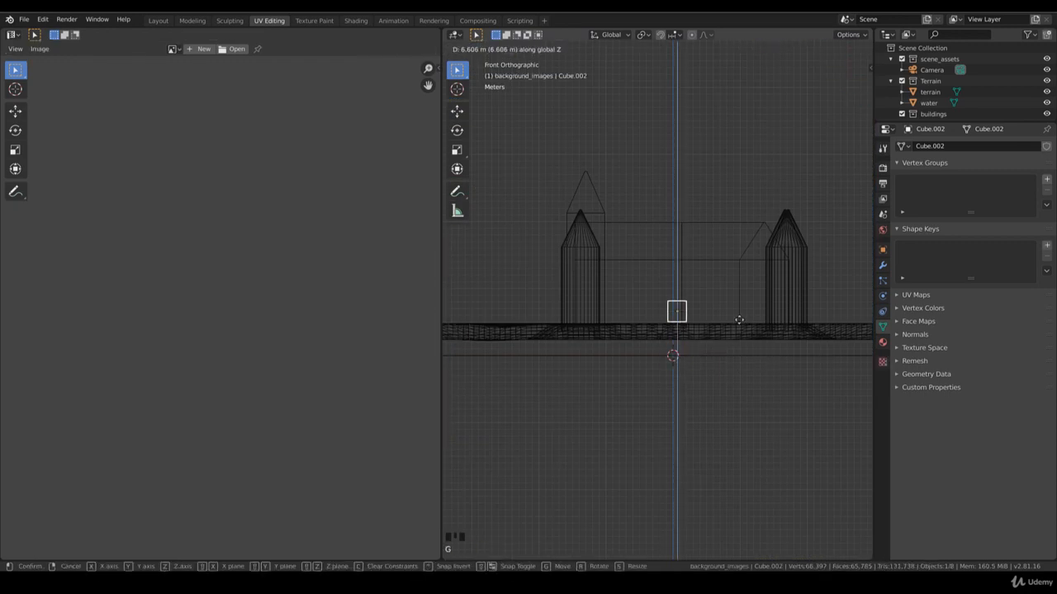
left_click(738, 317)
- Stretch the block's mesh taller along Z into a wall that rises above the terrain
key("Tab")
key("s")
key("z")
left_click(758, 321)
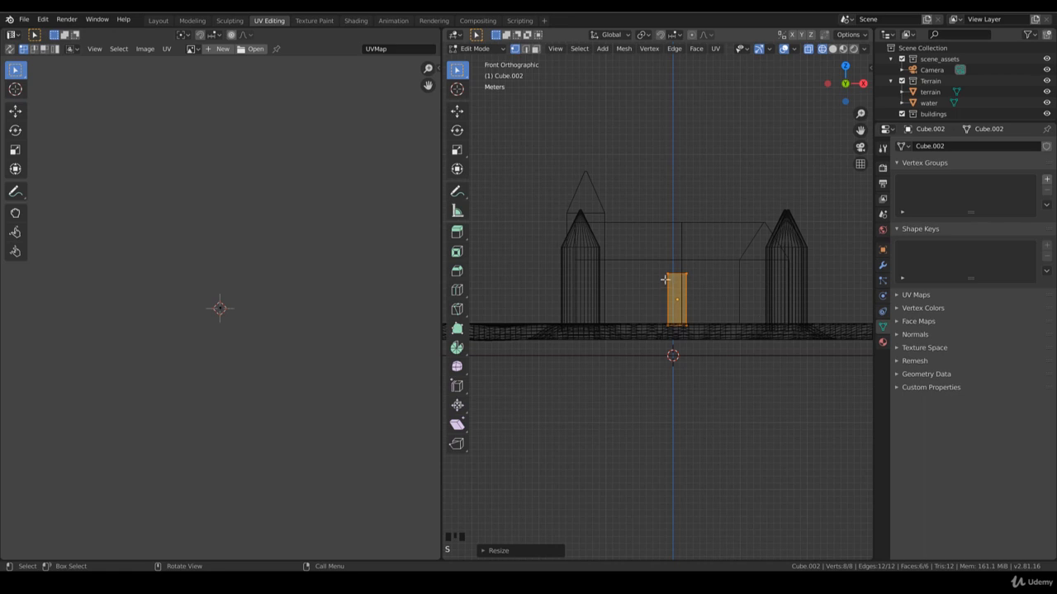
- Select the wall's end facing the square tower and extrude it about 2 m toward the tower
key("alt+a")
key("b")
left_click_drag(633, 256, 679, 347)
key("e")
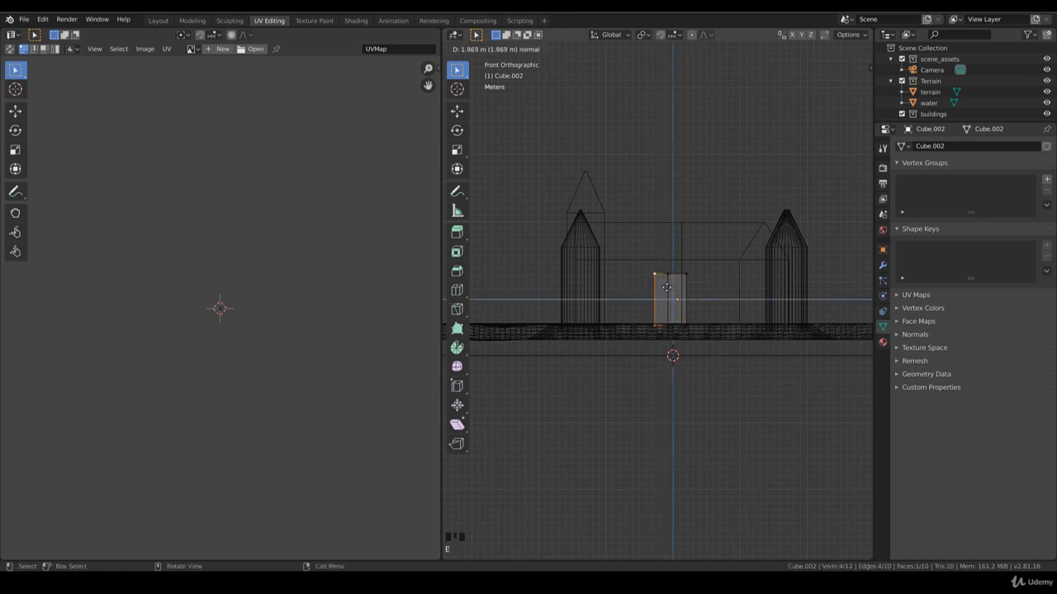
left_click(659, 276)
- Select the top vertices of the new wall end and lower them slightly along Z
key("alt+a")
key("b")
left_click_drag(630, 260, 663, 288)
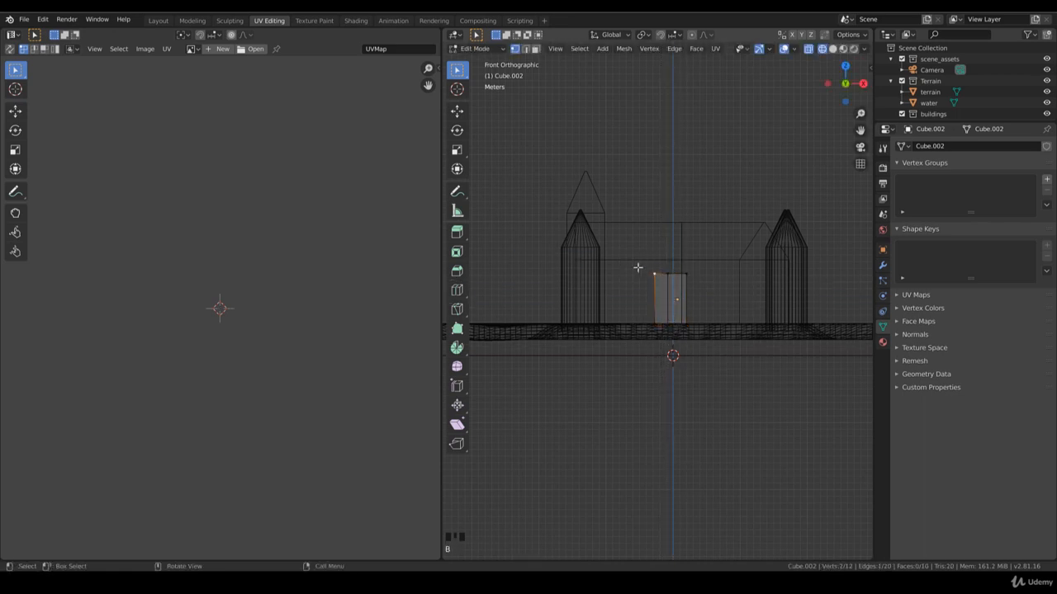
key("g")
key("z")
left_click(636, 270)
- Extrude the wall end once more toward the tower and lower its top vertices about 2.1 m along Z
key("b")
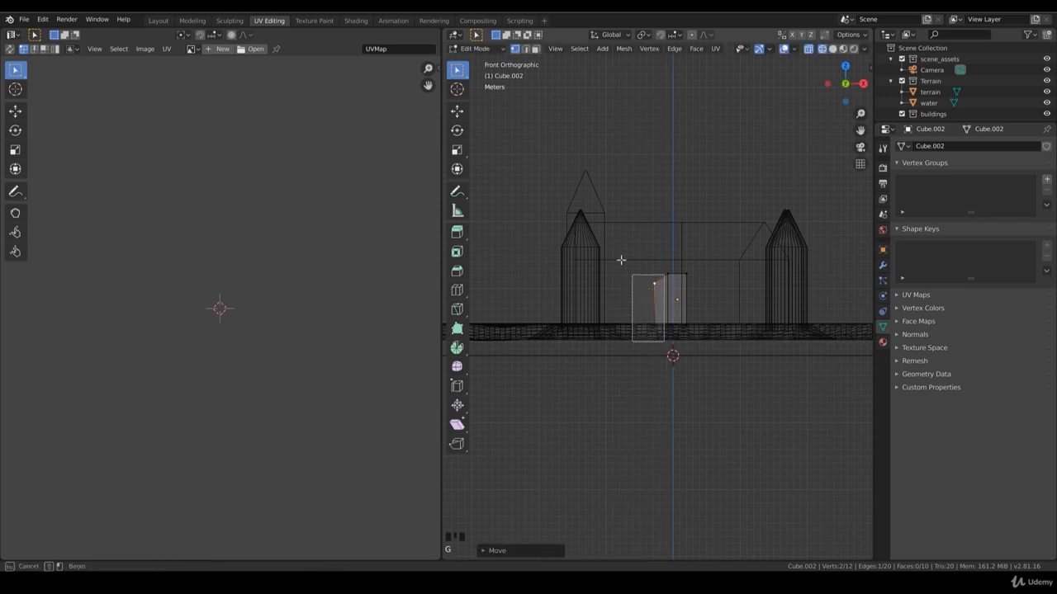
left_click_drag(663, 341, 621, 261)
key("e")
left_click(712, 305)
left_click(643, 287)
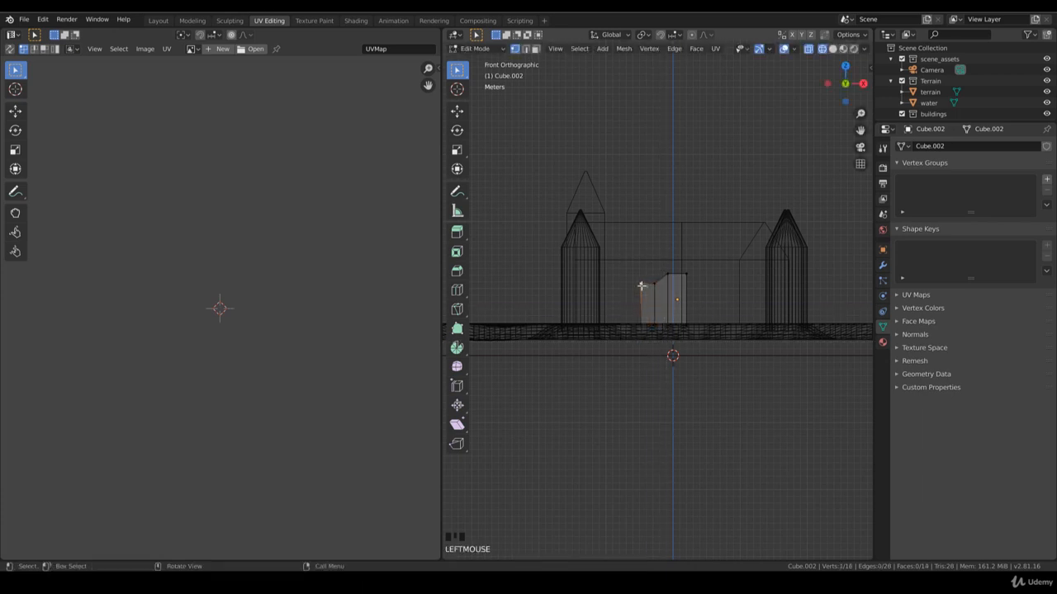
key("g")
key("z")
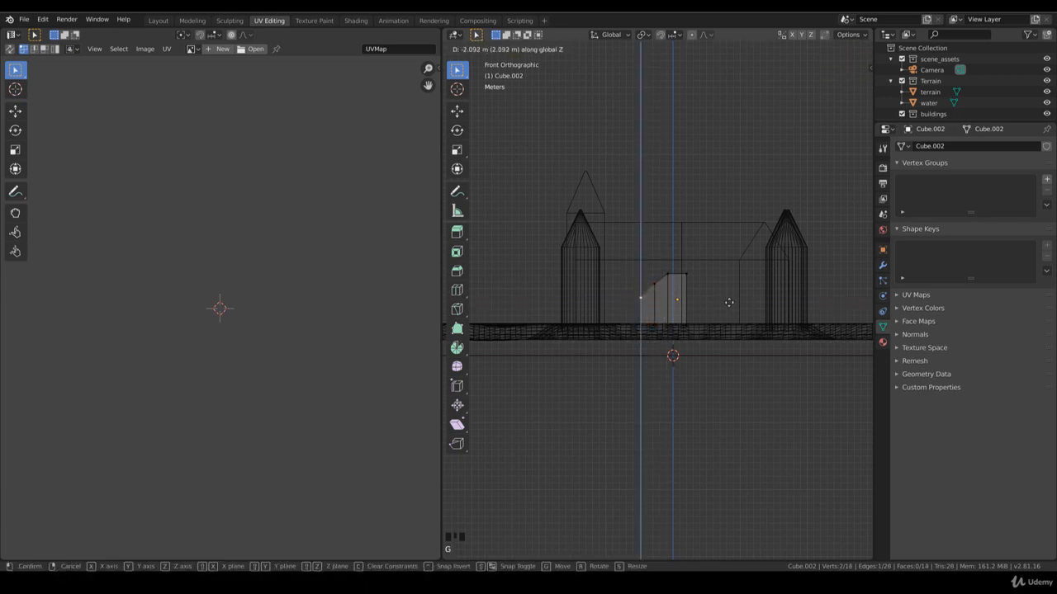
left_click(729, 303)
- Extrude the low wall end about 4 m toward the square tower, then extrude it again to reach the tower
key("b")
left_click_drag(659, 333, 625, 298)
key("e")
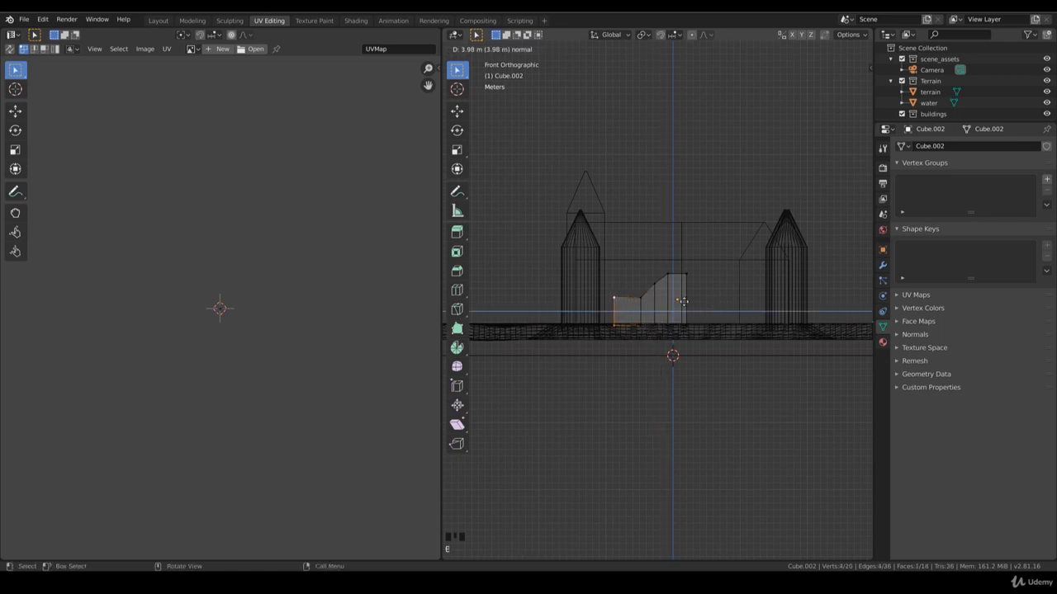
left_click(679, 301)
key("e")
left_click(624, 300)
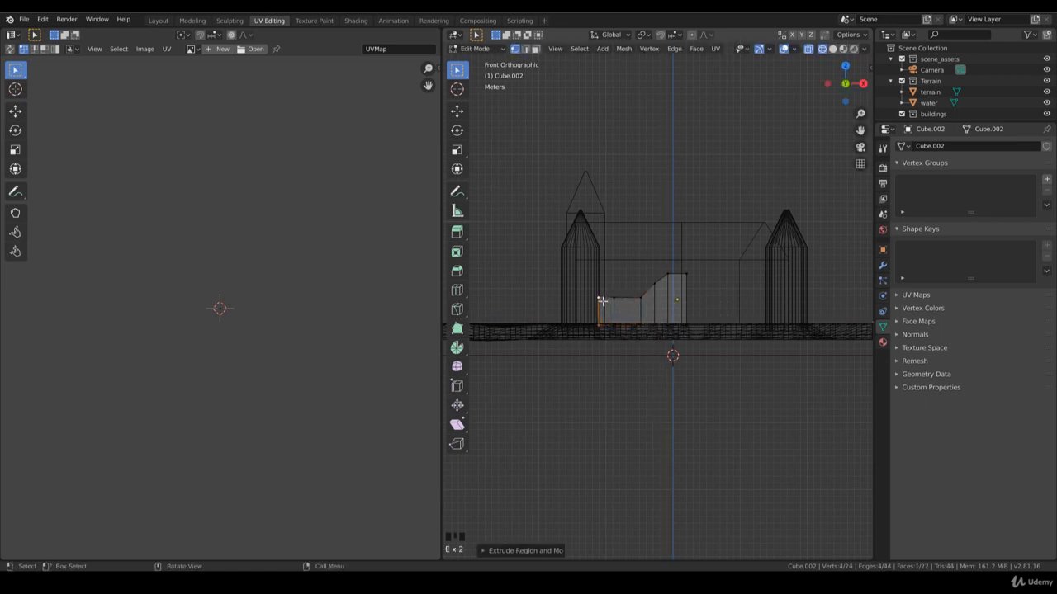
- Raise the top vertices of the wall's end at the square tower along Z
key("g")
key("z")
left_click_drag(578, 278, 611, 295)
left_click(614, 292)
- Add a loop cut in the section next to the tower and raise its top vertices slightly along Z
key("ctrl+r")
left_click(610, 292)
left_click(610, 291)
key("b")
key("g")
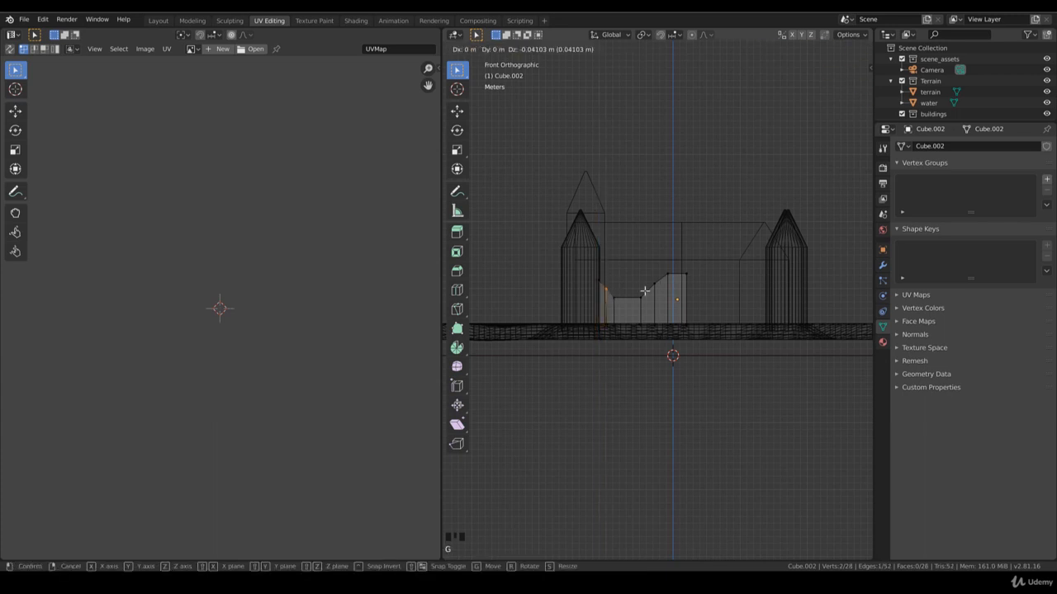
key("z")
left_click(646, 286)
- Add a centred loop cut in the wall's low section, lower its top vertices along Z, and return to object mode with solid shading
key("ctrl+r")
left_click(624, 300)
right_click(626, 303)
right_click(626, 303)
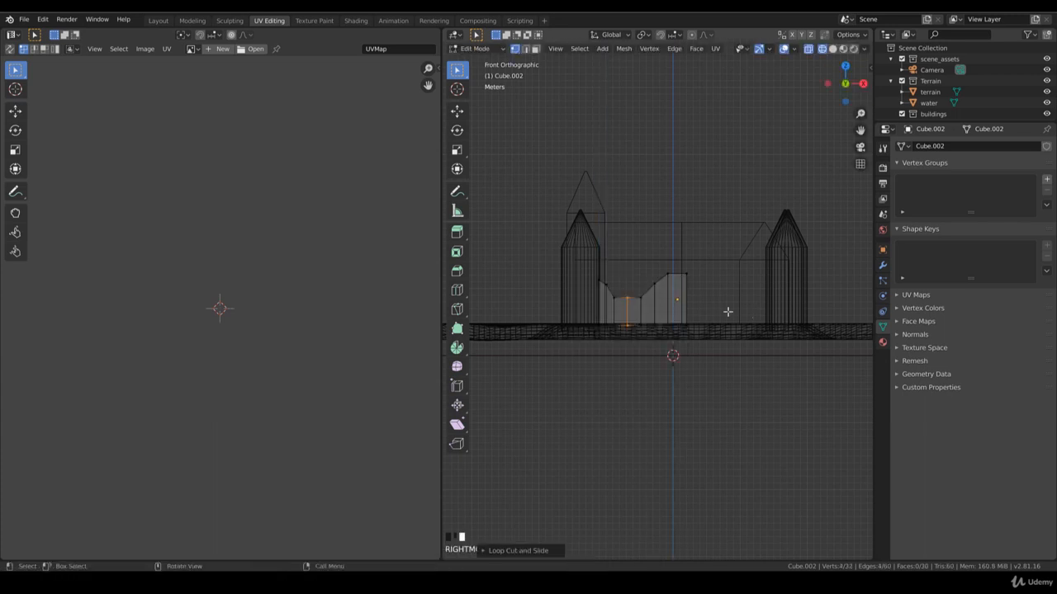
left_click(631, 299)
key("b")
left_click_drag(620, 290, 634, 309)
key("g")
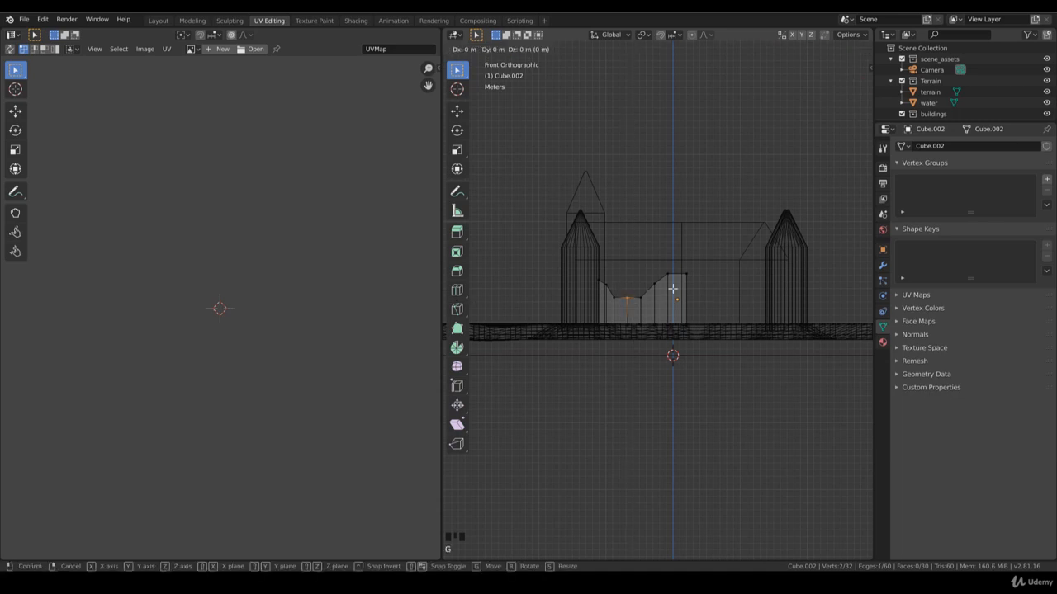
key("z")
left_click(674, 296)
key("Tab")
middle_click_drag(731, 300, 681, 310)
key("z")
left_click(752, 313)
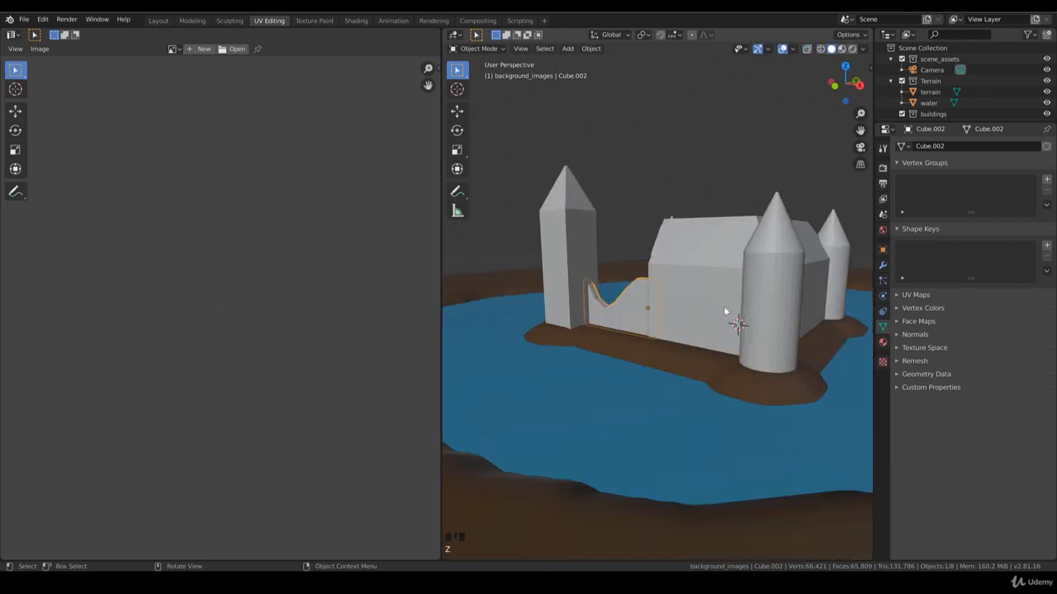
- Duplicate the curved wall in top view and rotate the copy a quarter turn
key("KP_7")
key("shift+d")
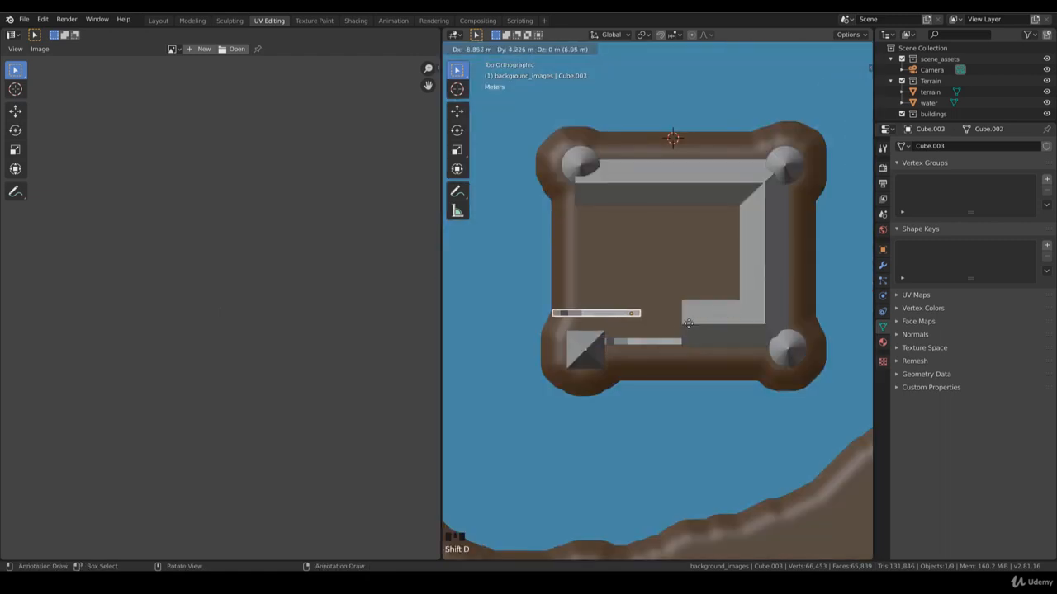
left_click(684, 328)
key("r")
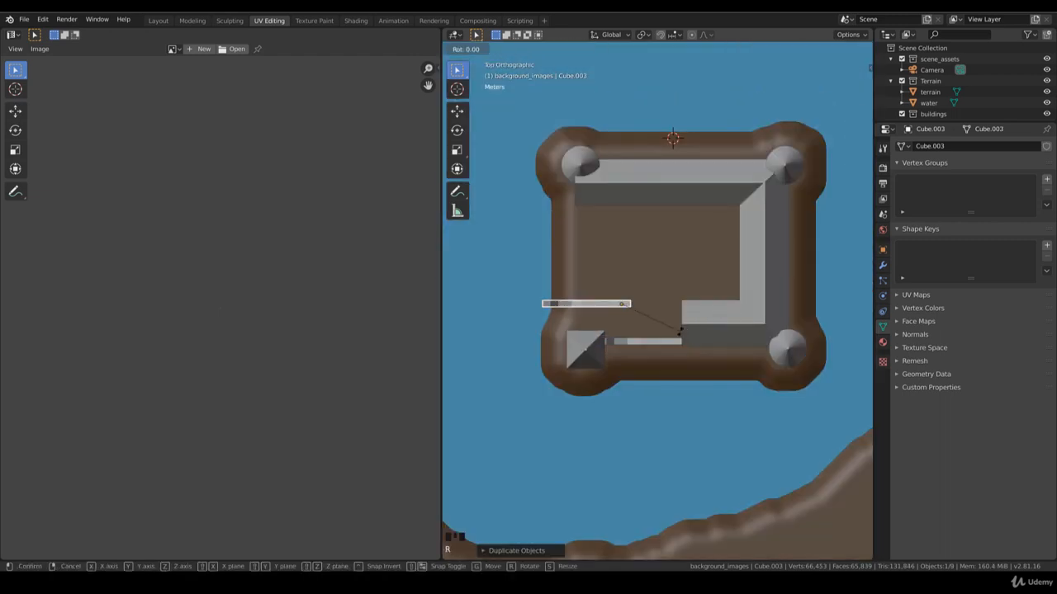
left_click(651, 249)
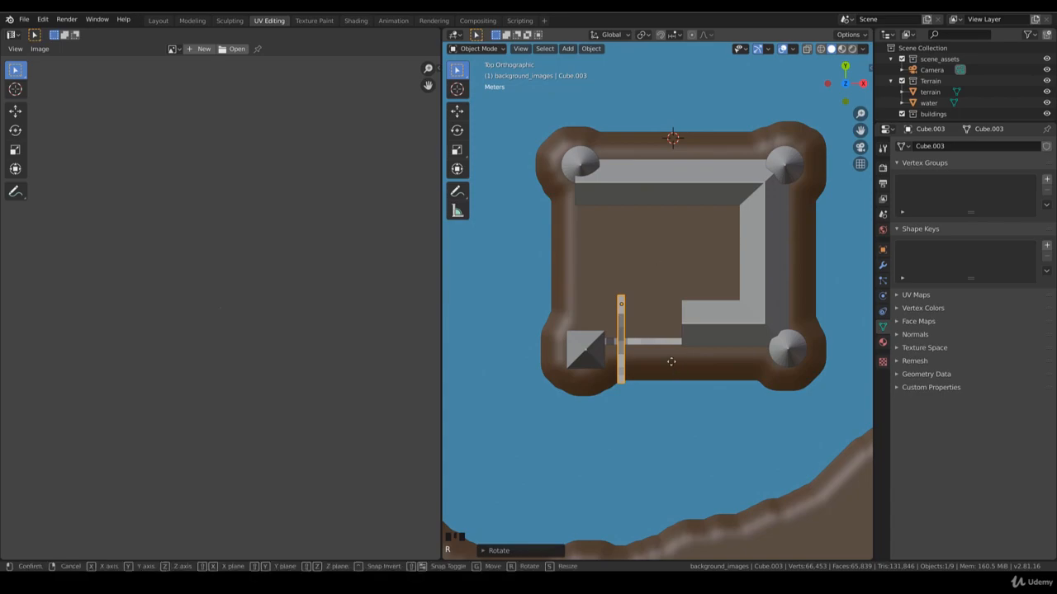
- Move the rotated wall copy onto the castle's left side, adjoining the square tower, and check its placement against the blueprint
key("g")
left_click(610, 198)
key("z")
left_click(539, 314)
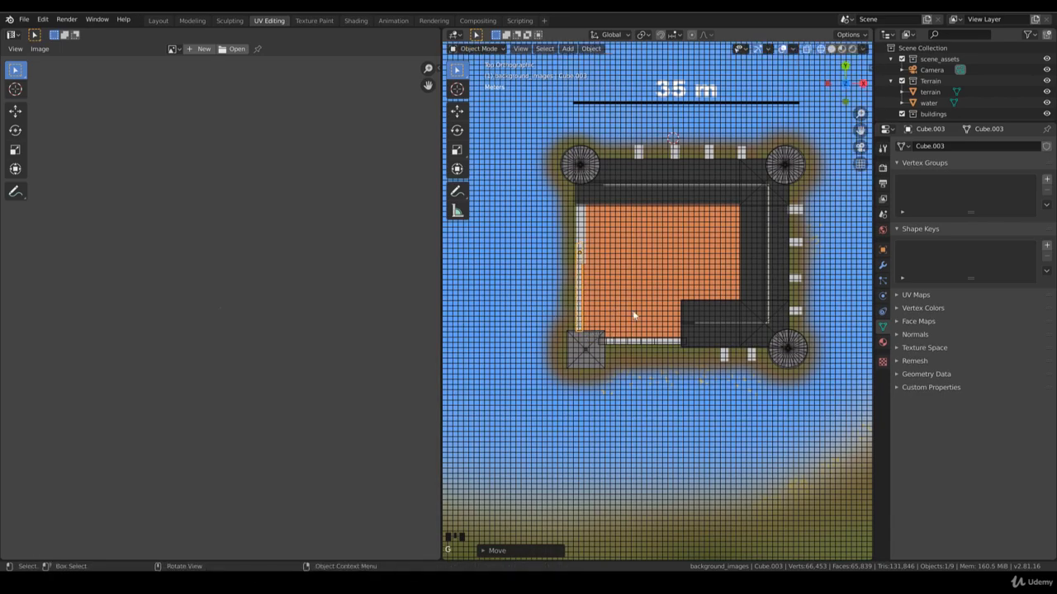
middle_click_drag(632, 314, 615, 263)
key("z")
left_click(692, 269)
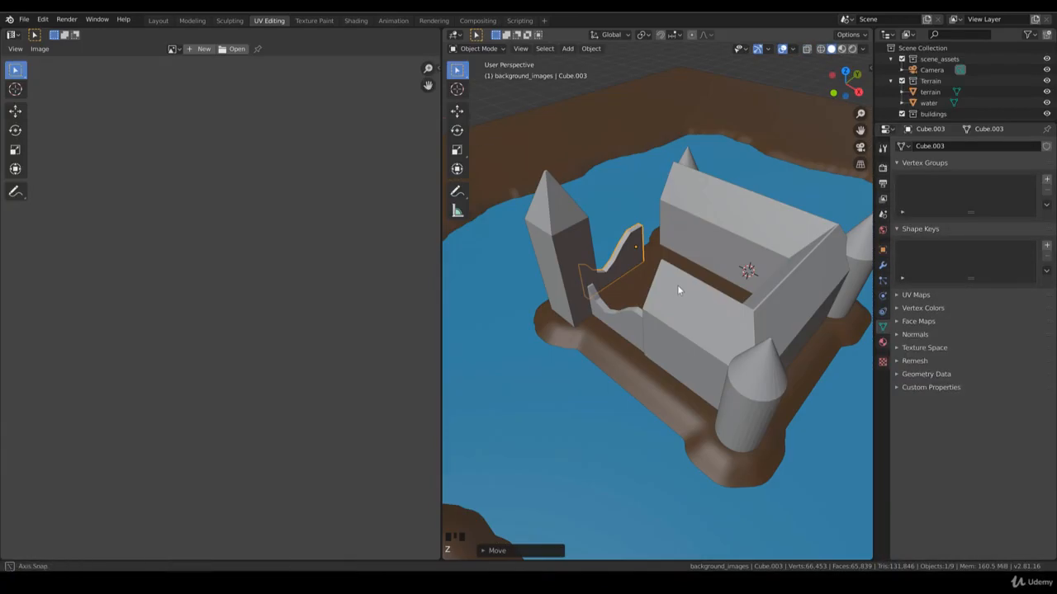
key("KP_7")
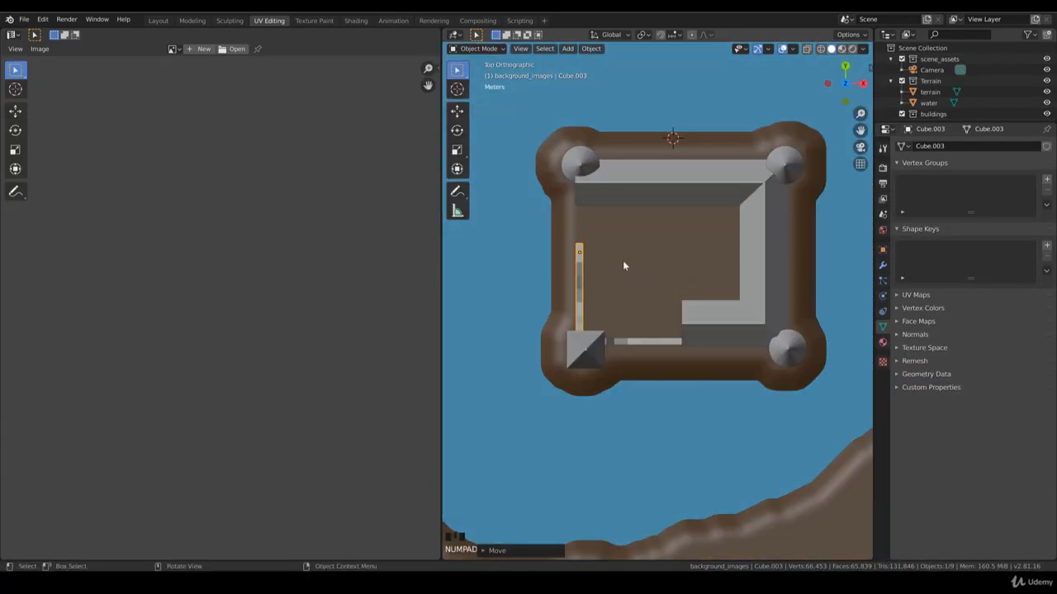
- Extrude the end face of the left wall until it meets the rear building wing
key("Tab")
middle_click_drag(622, 265, 786, 262)
key("3")
left_click(674, 241)
key("e")
left_click(733, 260)
- Extrude the courtyard-side face of the wall's new end section slightly inward and divide the section with vertical loop cuts
key("e")
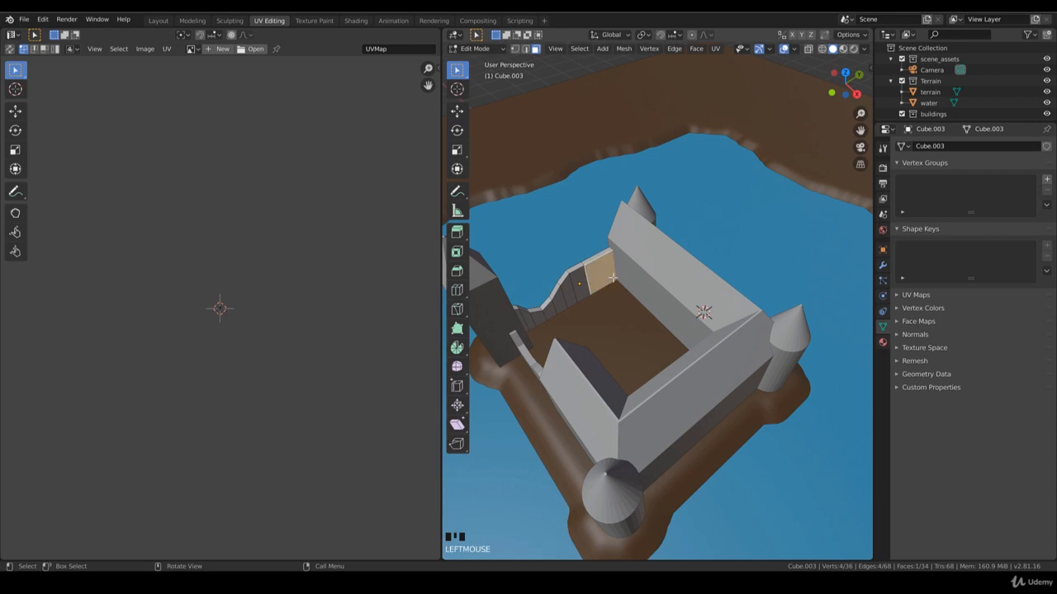
left_click(604, 265)
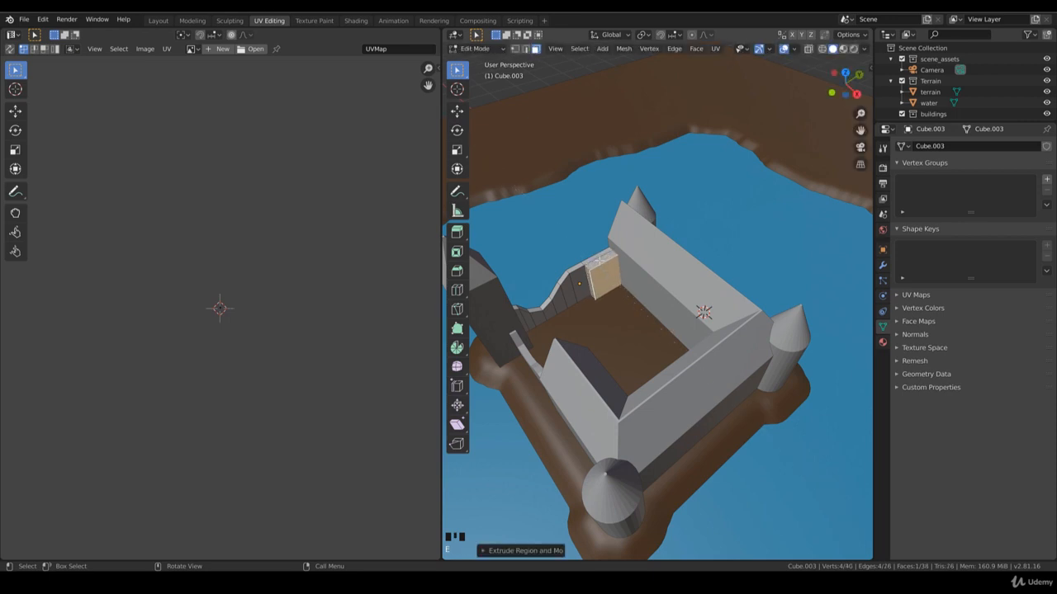
key("ctrl+r")
scroll(601, 262, "up", 2)
left_click(601, 262)
left_click(601, 256)
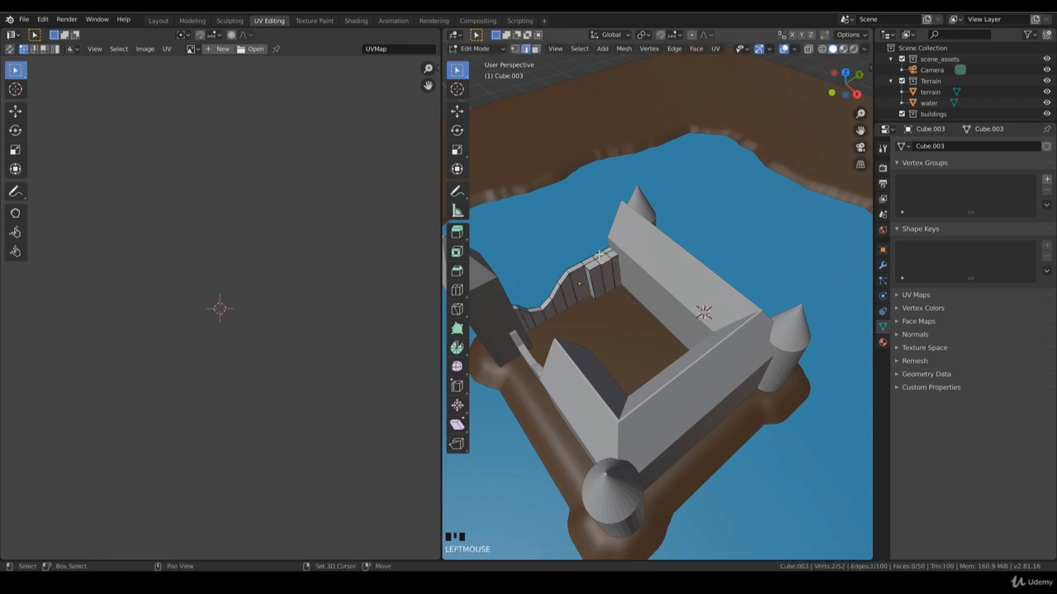
- Extrude two adjoining top faces of the thickened section upward, then extrude a single top face slightly higher for a stepped top
key("3")
left_click(598, 256)
left_click(603, 259, "shift")
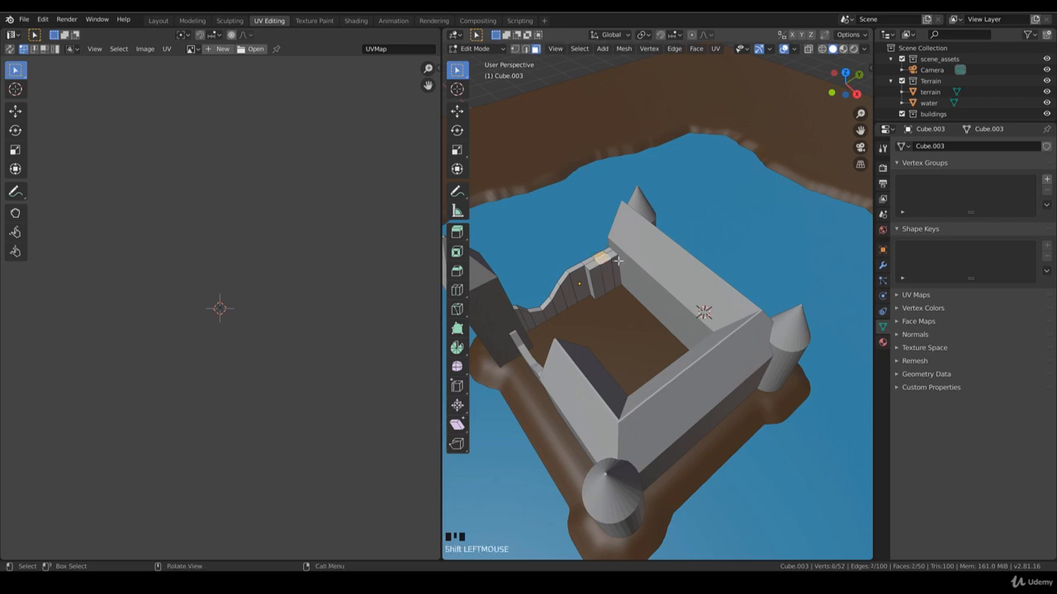
key("e")
left_click(615, 257)
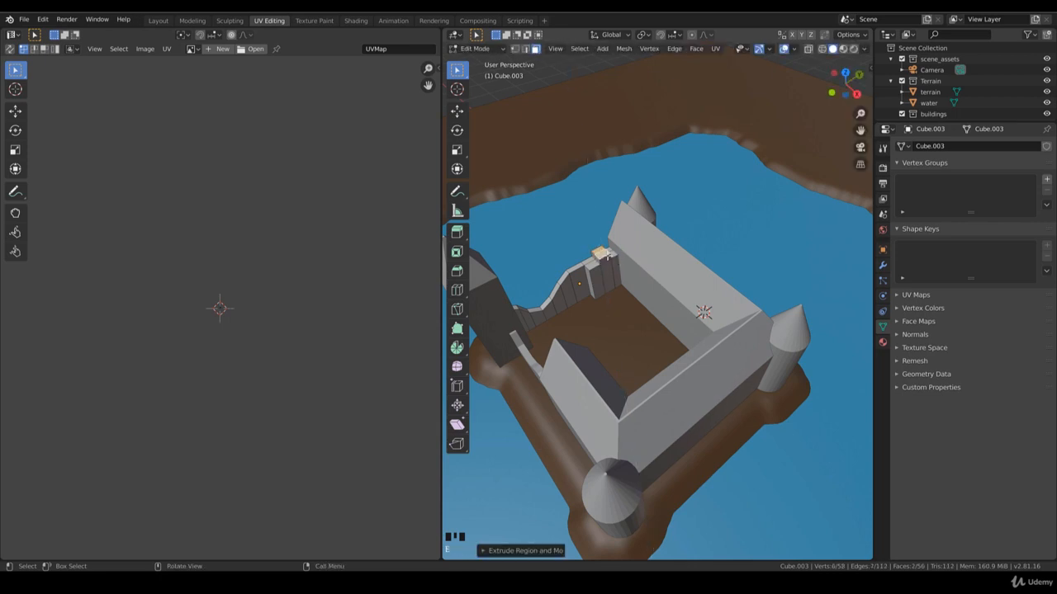
left_click(624, 259)
key("e")
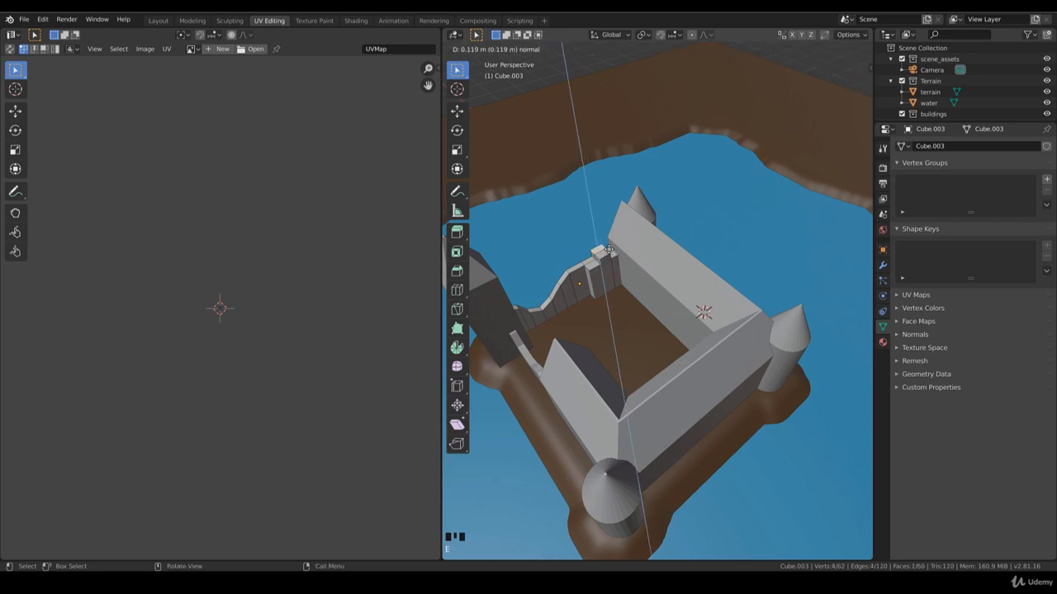
left_click(623, 290)
- Inspect the stepped wall in perspective, leave mesh editing, and check the castle through the camera
key("Tab")
middle_click_drag(623, 288, 657, 260)
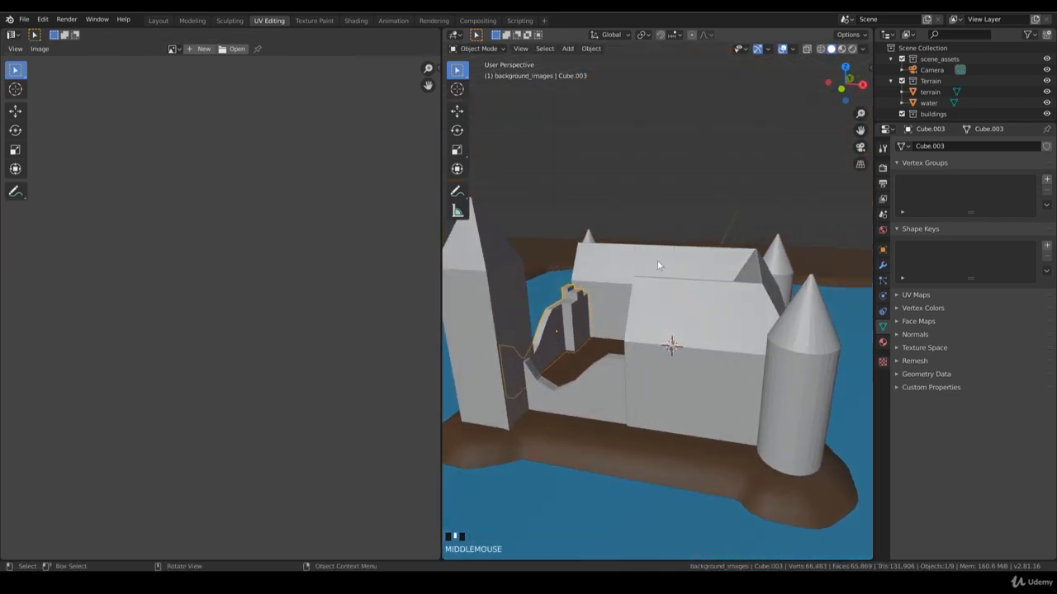
key("Tab")
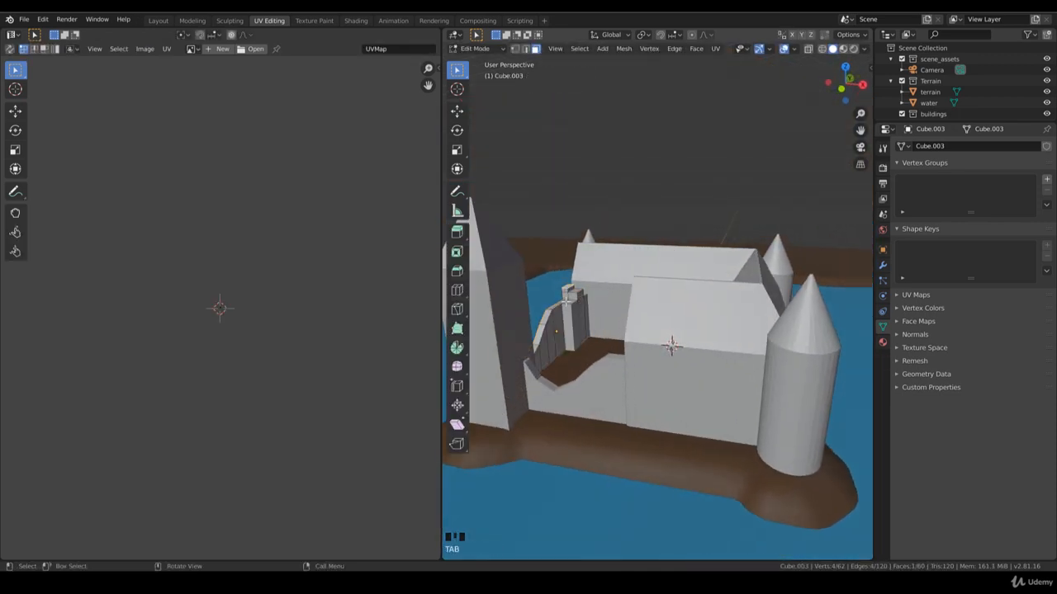
scroll(628, 312, "down", 2)
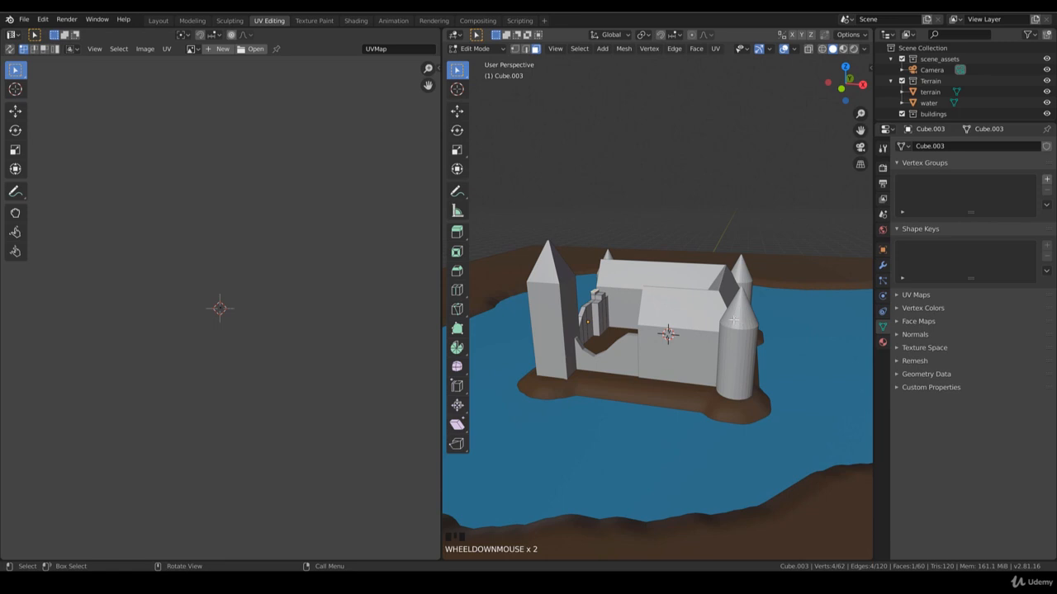
key("Tab")
key("KP_0")
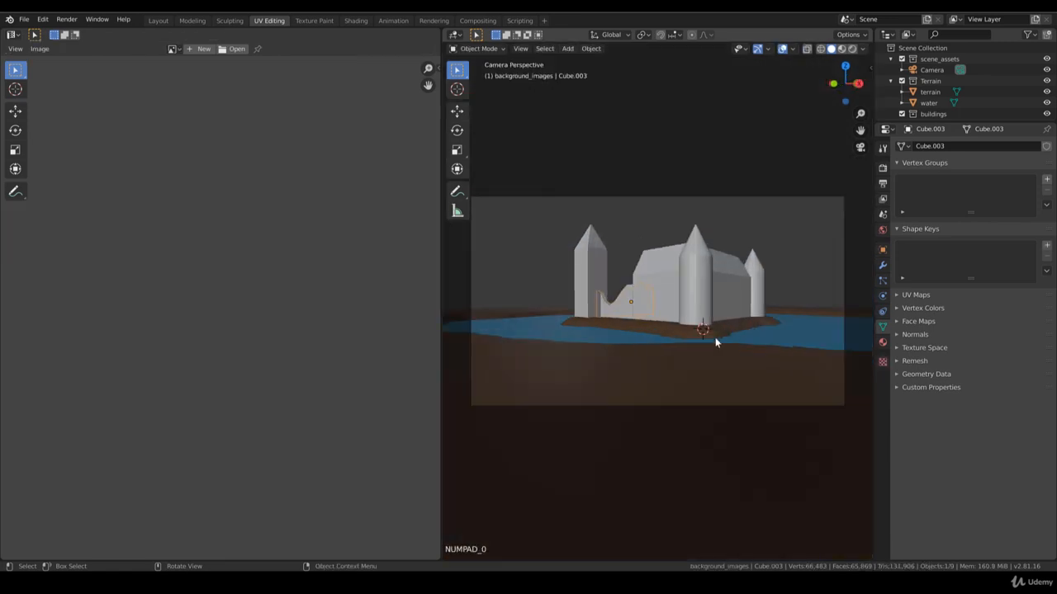
- Move the camera slightly sideways to reframe the castle and check its position from above
left_click(844, 267)
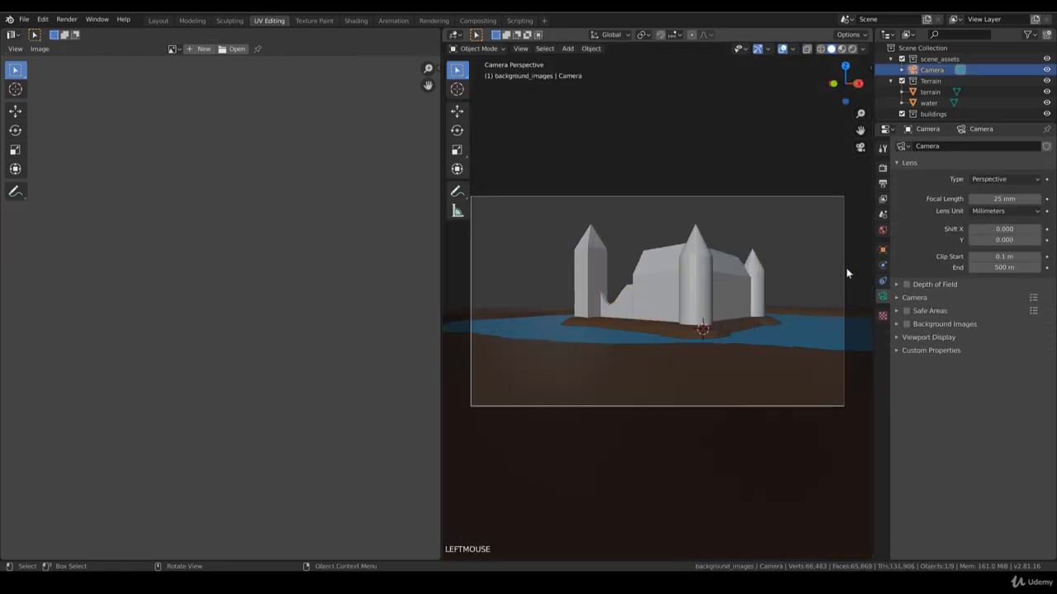
key("g")
key("shift+grave")
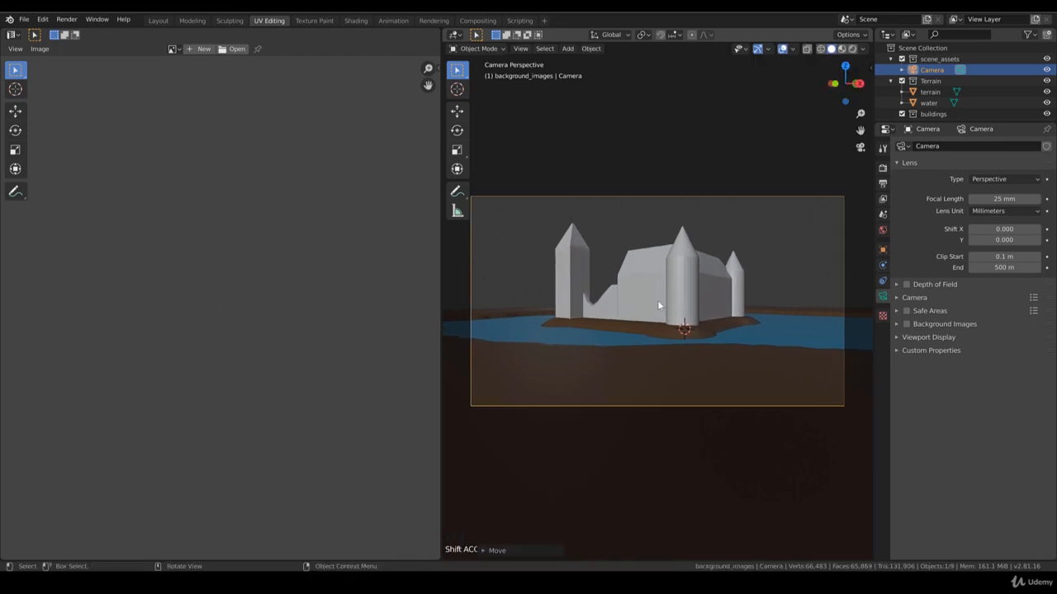
key("KP_7")
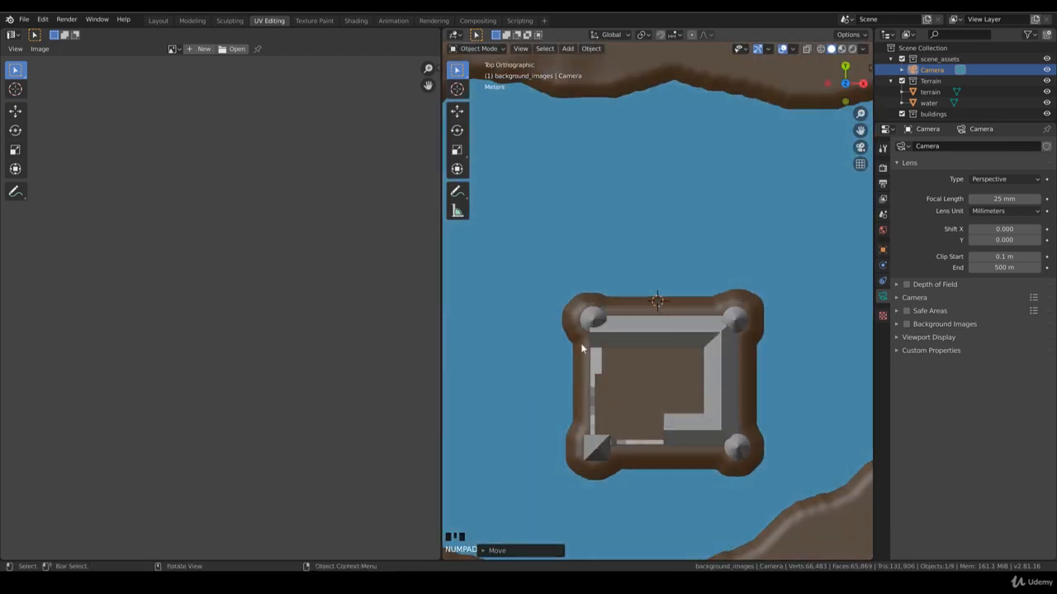
scroll(673, 362, "up", 2)
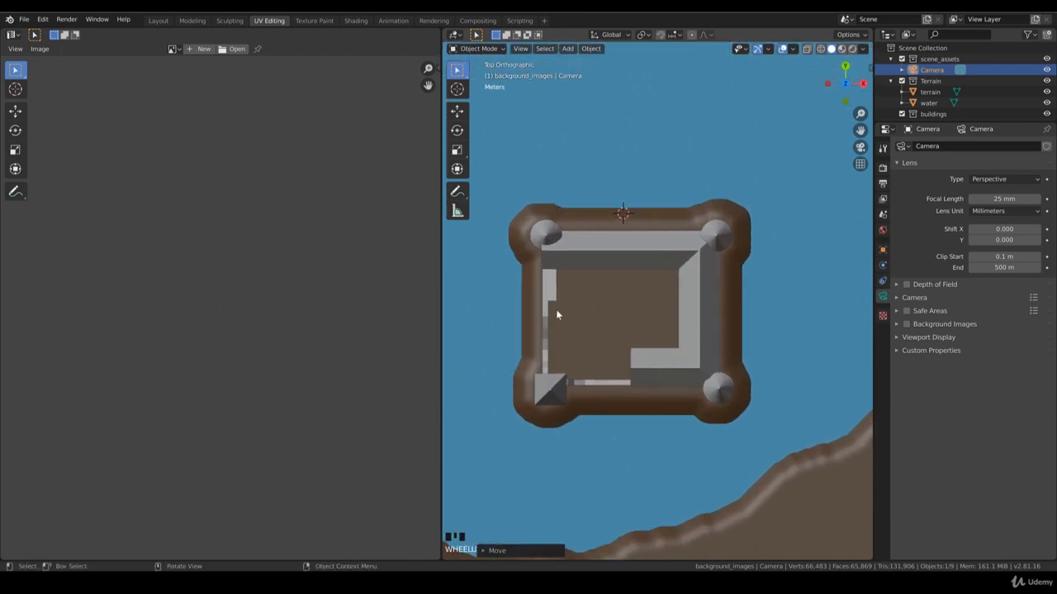
scroll(553, 302, "down", 7)
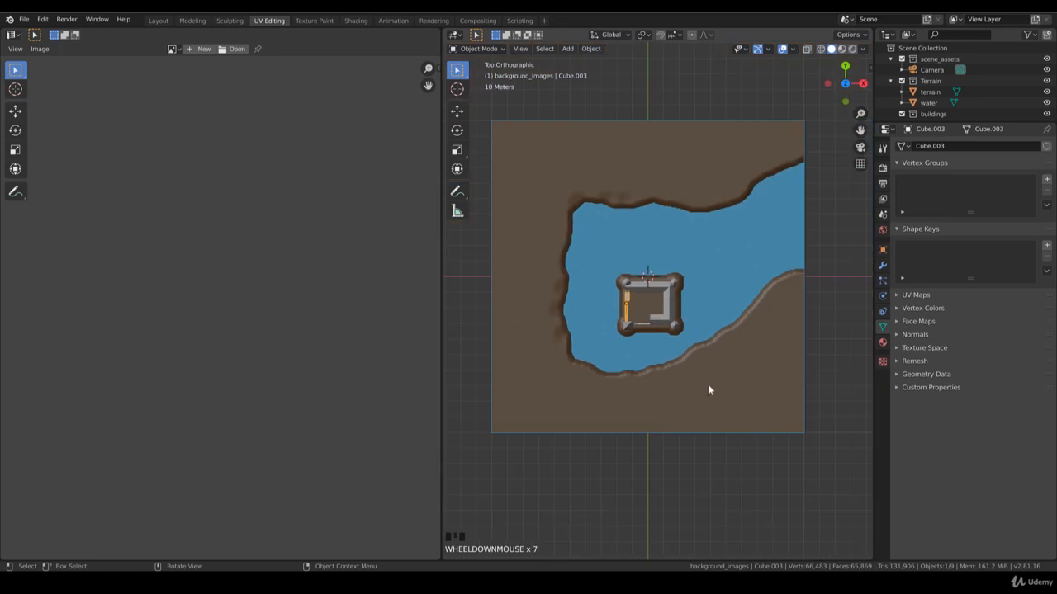
left_click(708, 384)
scroll(707, 390, "up", 2)
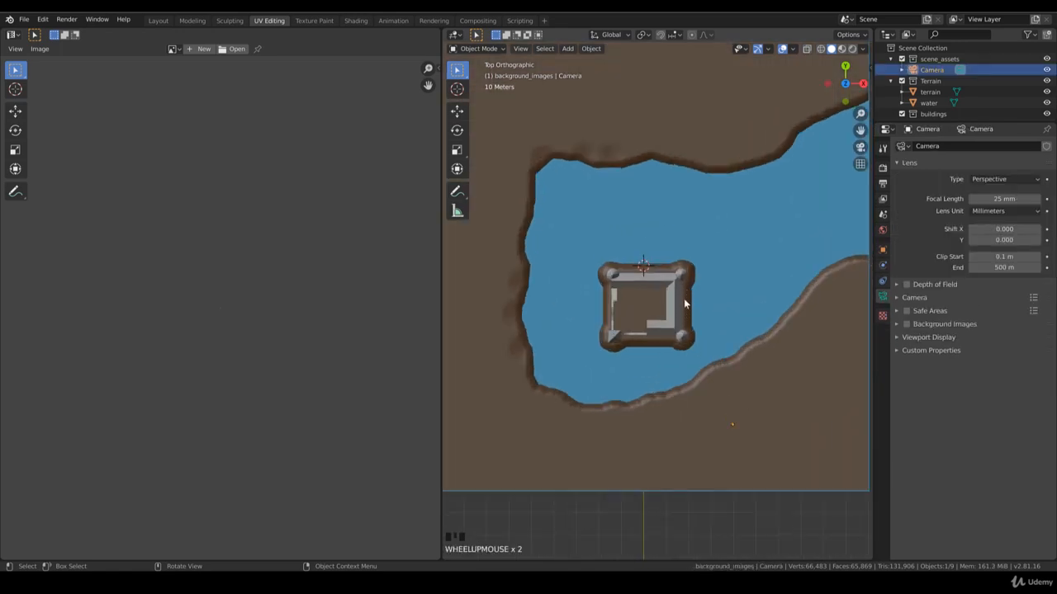
- Move the end vertices of the building's short front wing inward along X to shorten the wing
scroll(669, 348, "up", 2)
mouse_move(678, 383)
middle_mouse_down()
mouse_move(664, 317)
mouse_move(639, 313)
mouse_move(606, 217)
mouse_move(646, 264)
mouse_move(615, 337)
middle_mouse_up()
scroll(664, 317, "up", 3)
left_click(598, 203)
key("Tab")
key("KP_1")
key("z")
left_click(582, 253)
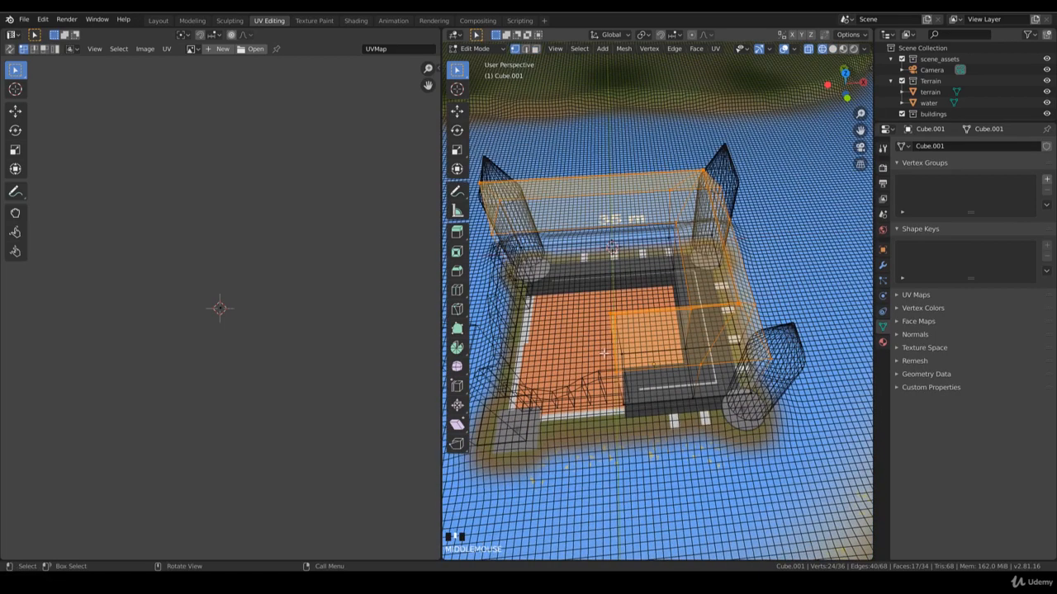
left_click(615, 337)
key("KP_7")
left_click_drag(664, 424, 588, 340)
key("g")
key("x")
left_click(665, 388)
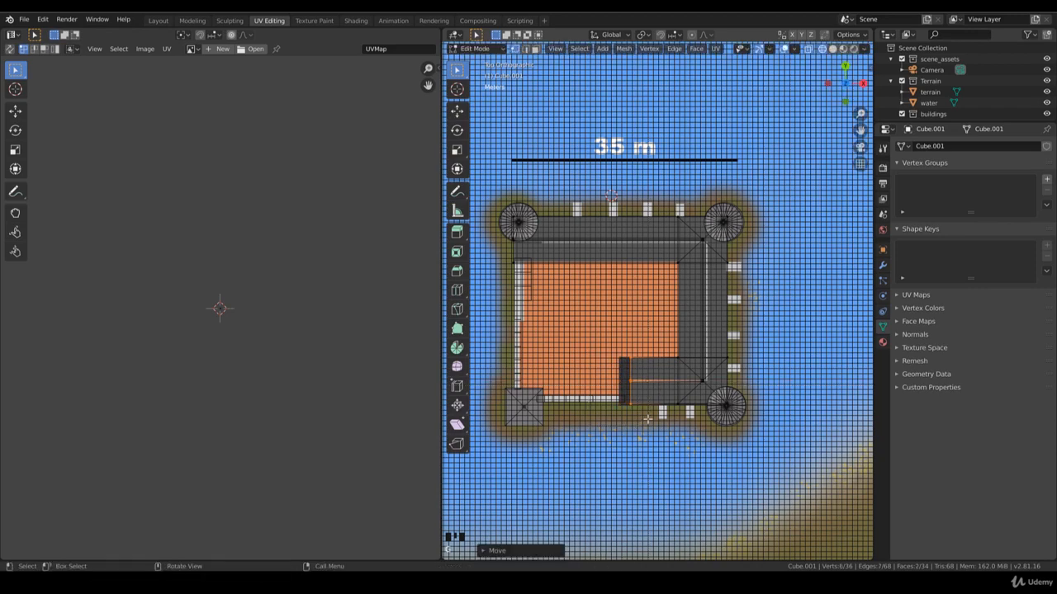
- Shift the short wing's roof ridge end inward along X for a sloped gable and check it through the camera
middle_click_drag(664, 389, 636, 333)
left_click(636, 235)
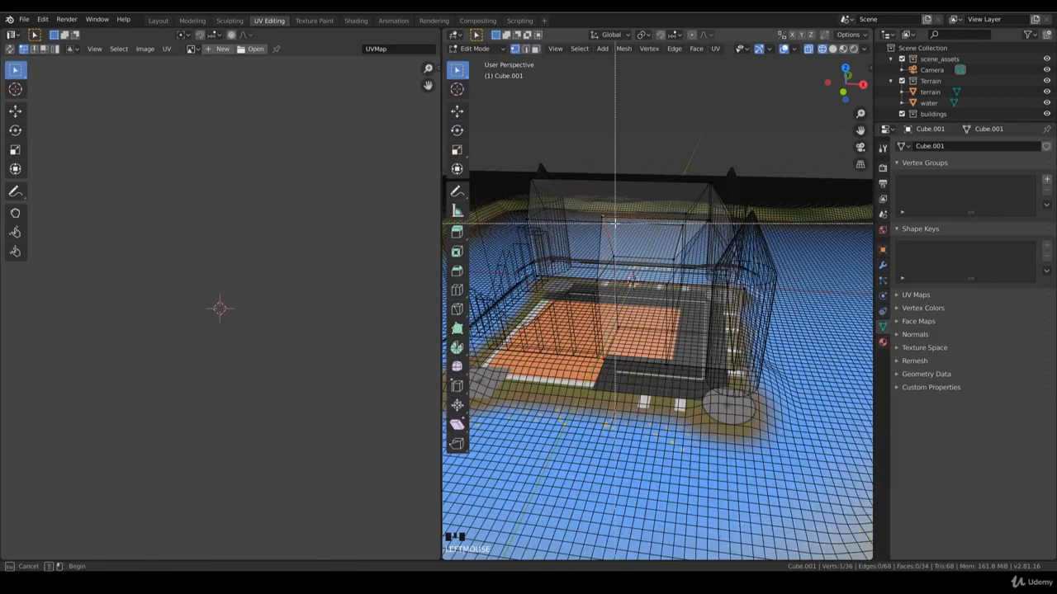
key("g")
key("x")
left_click(655, 240)
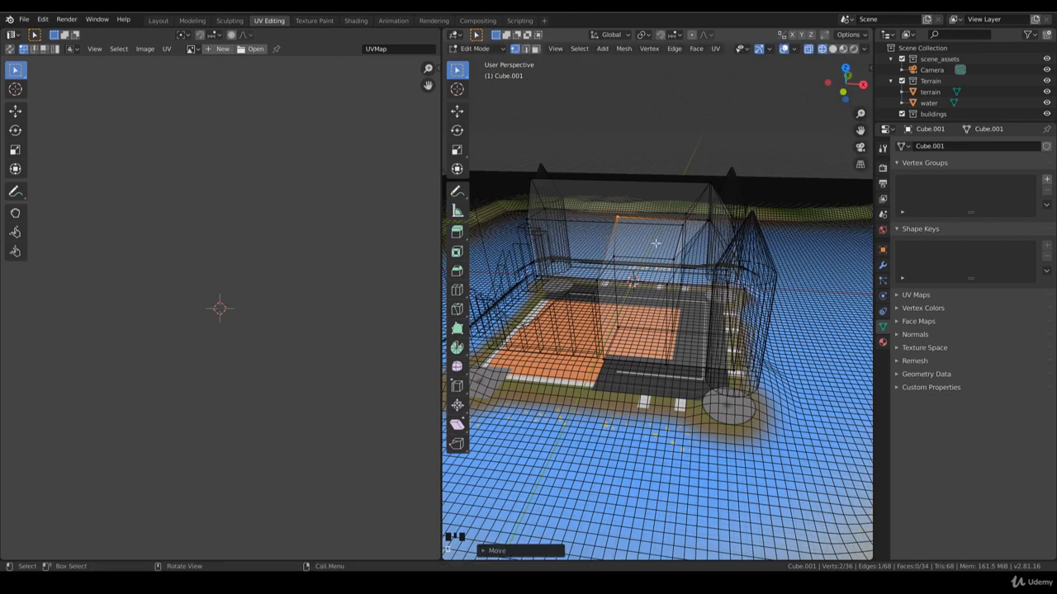
key("Tab")
key("KP_0")
key("z")
left_click(727, 246)
scroll(639, 276, "up", 3)
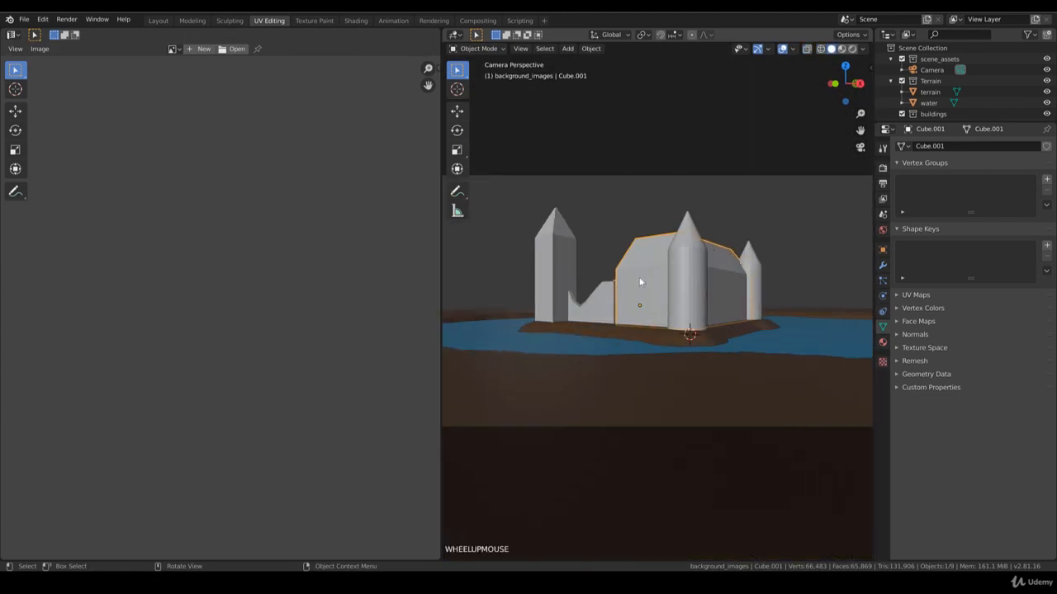
- Lower the top edge of the front ruined wall near the building wing by about 2.1 m along Z
left_click(574, 281)
key("Tab")
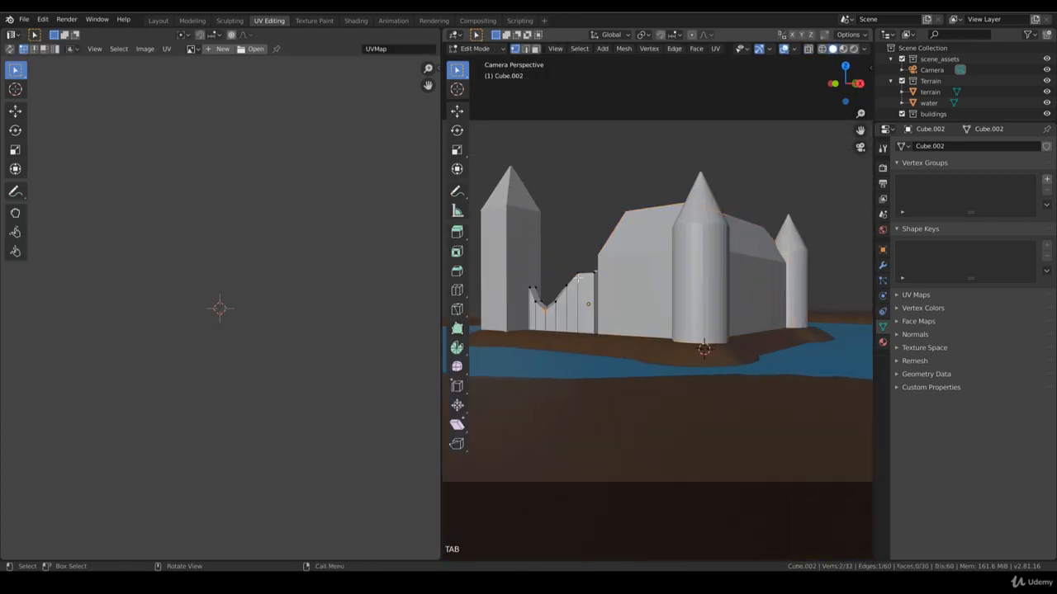
mouse_move(577, 280)
middle_mouse_down()
mouse_move(594, 285)
mouse_move(576, 286)
middle_mouse_up()
left_click(575, 286)
key("g")
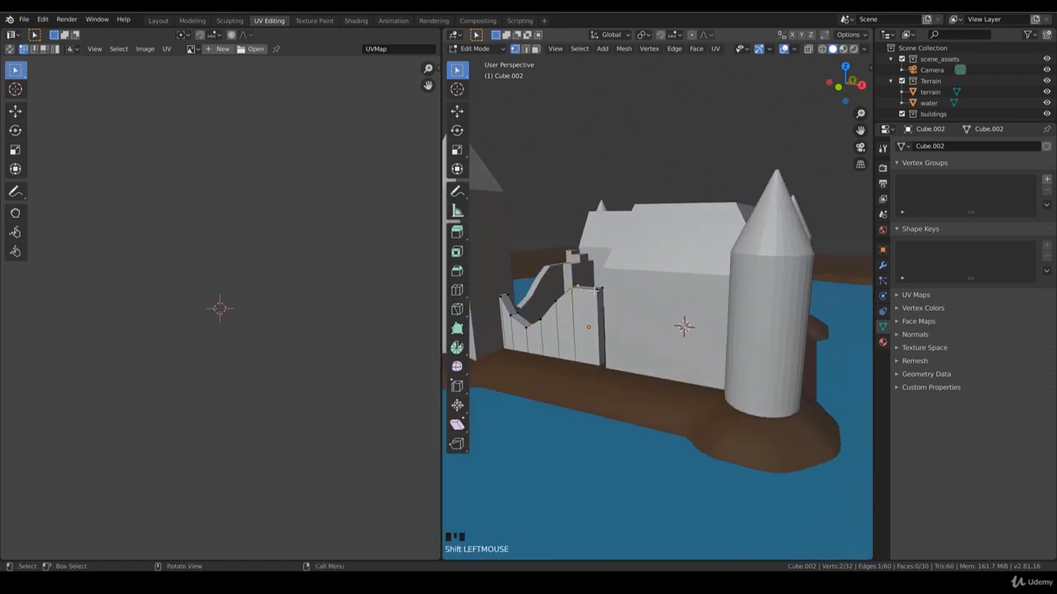
key("z")
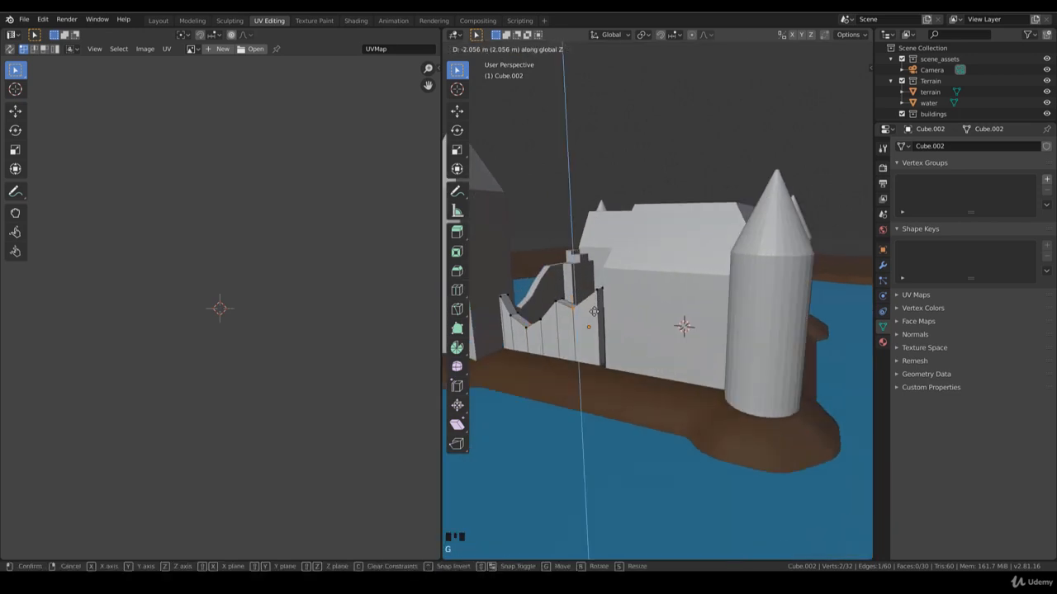
left_click(593, 311)
key("KP_0")
key("Tab")
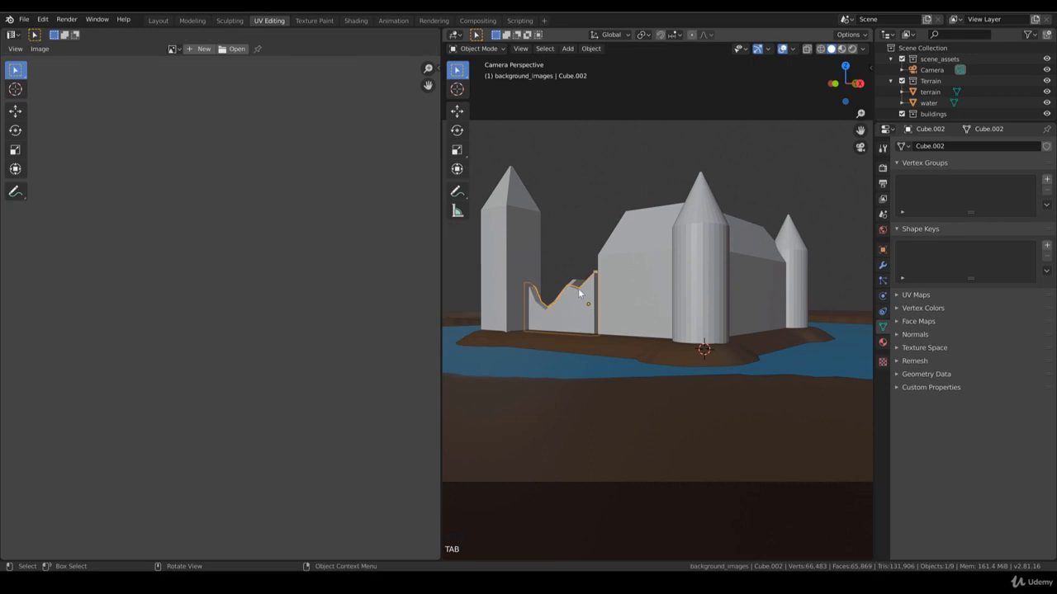
- Lower the neighbouring top edge of the front wall, closer to the dip, by about 2.1 m along Z
key("Tab")
left_click(570, 286)
left_click(599, 286, "shift")
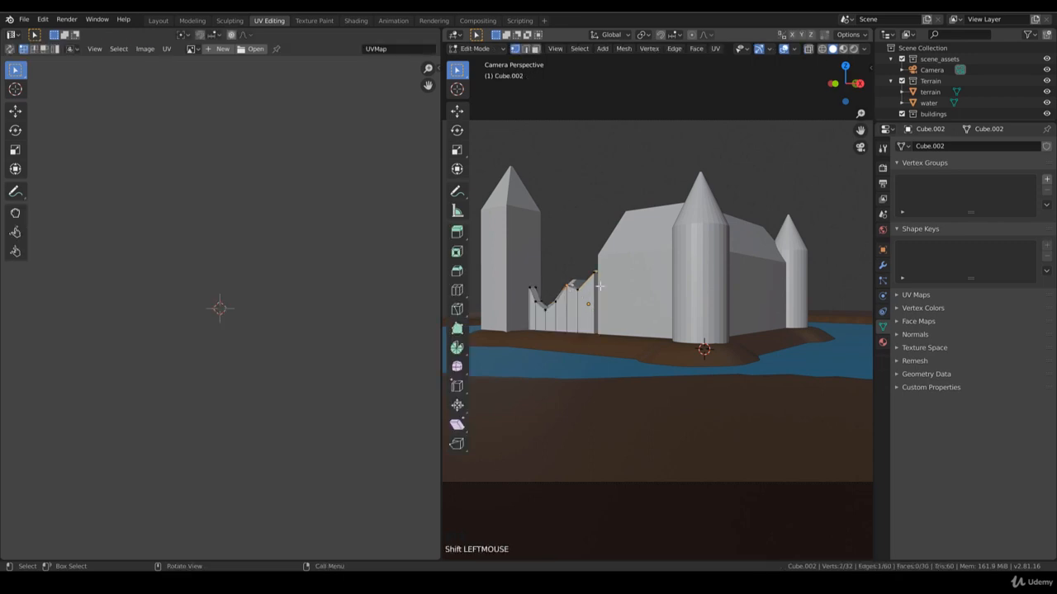
key("g")
key("z")
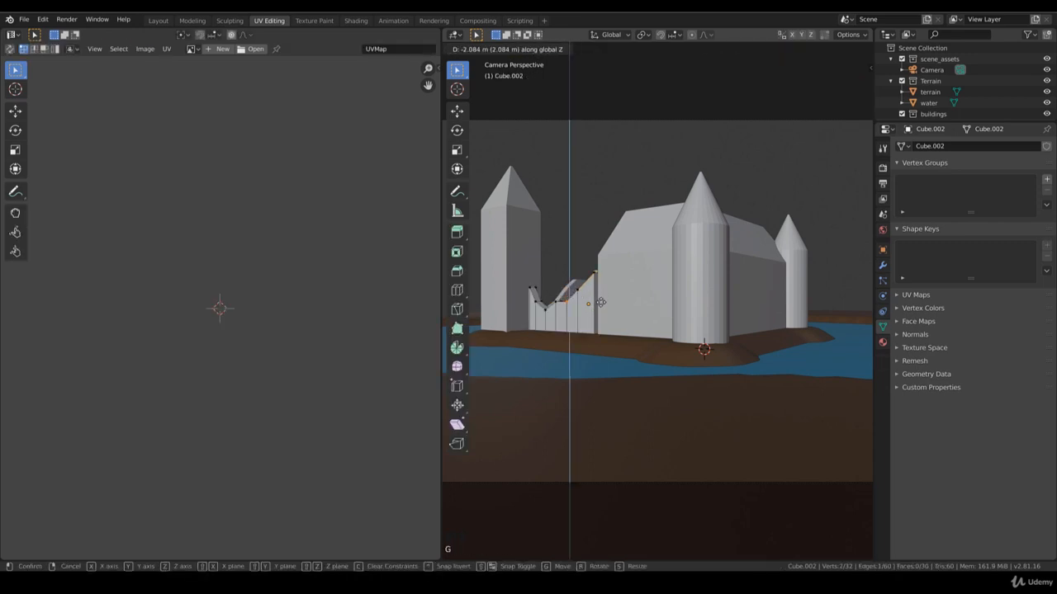
left_click(600, 302)
key("Tab")
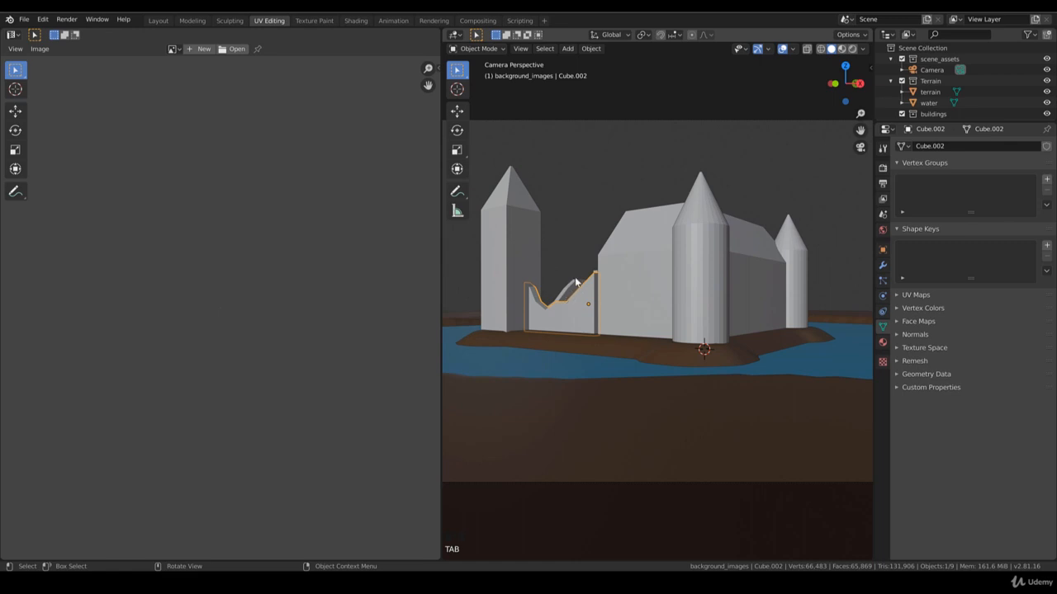
- Raise the low top edge in the left ruined wall's dip slightly along Z and check the silhouette through the camera
middle_click_drag(575, 282, 576, 300)
key("Tab")
scroll(569, 299, "up", 3)
key("Tab")
left_click(519, 299)
key("Tab")
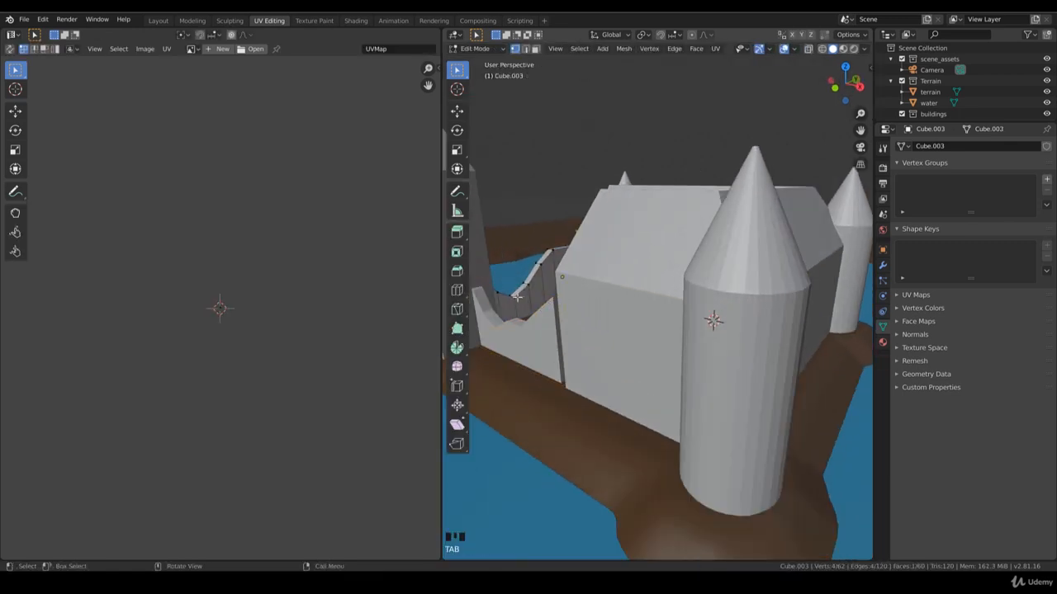
left_click(517, 297)
left_click(512, 295, "shift")
key("g")
key("z")
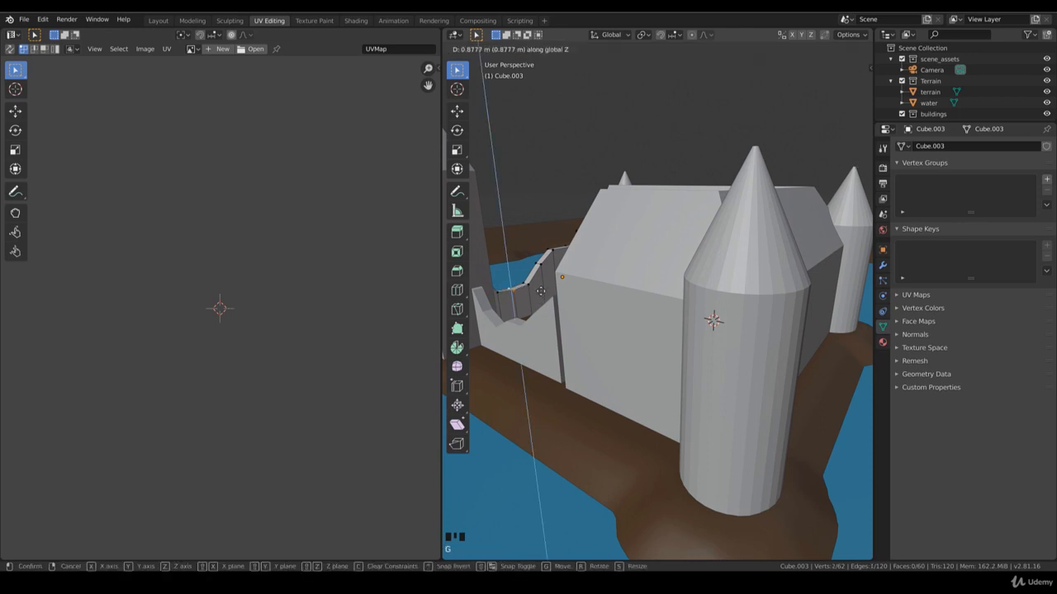
left_click(542, 285)
key("KP_0")
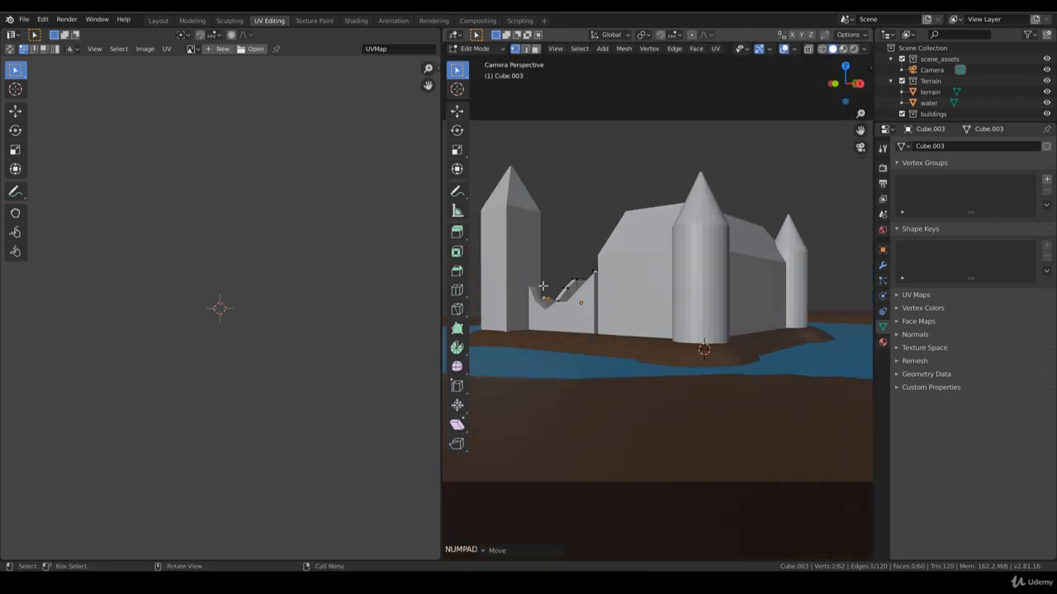
key("Tab")
scroll(545, 278, "up", 2)
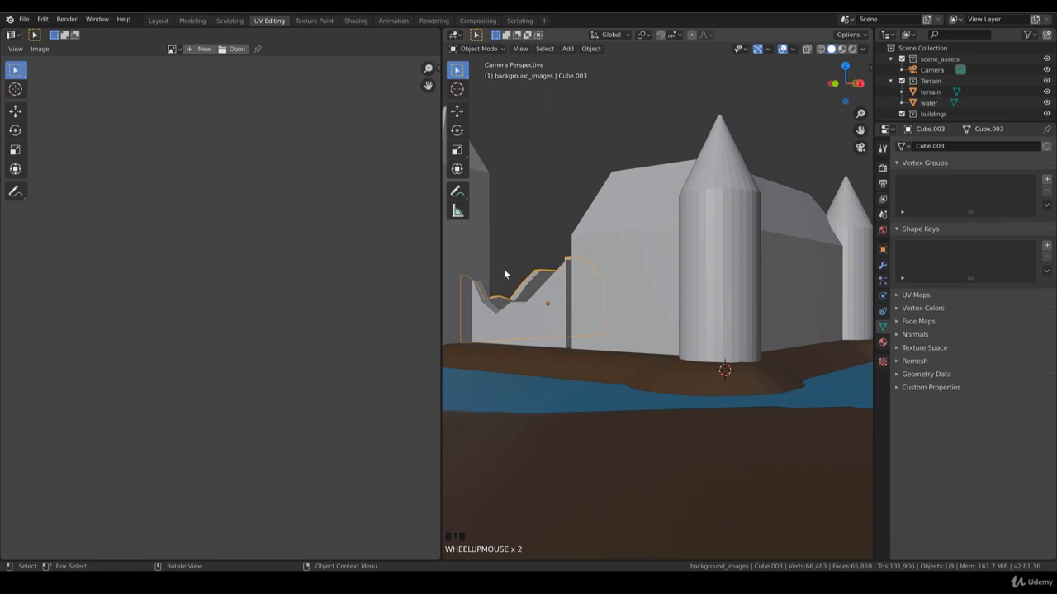
scroll(529, 273, "down", 2)
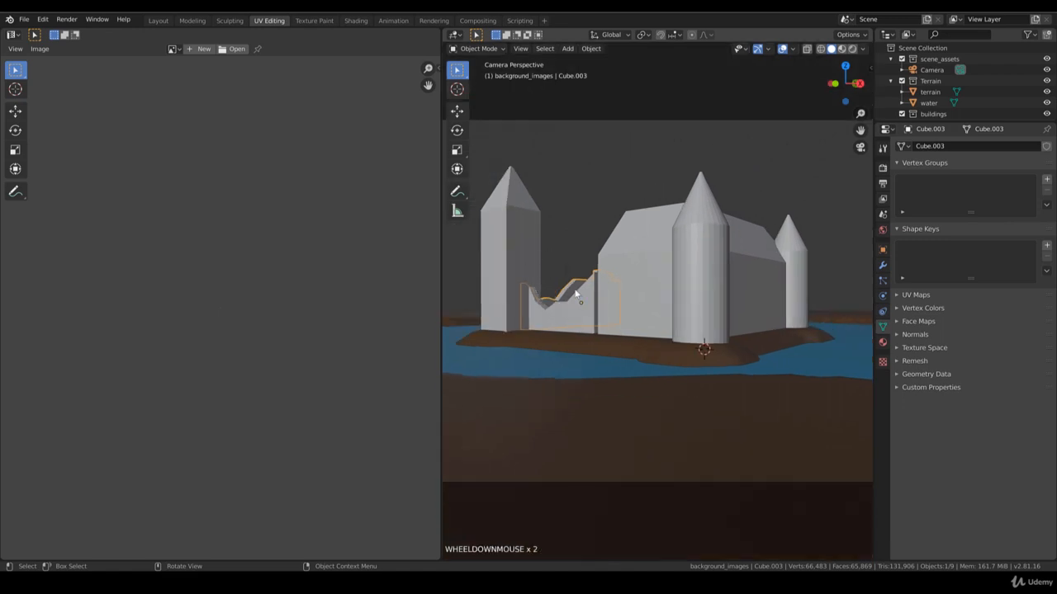
- Delete the gable face of the roof at the short wing's courtyard end
middle_click_drag(638, 212, 673, 251)
scroll(676, 254, "up", 3)
scroll(688, 268, "up", 2)
key("Tab")
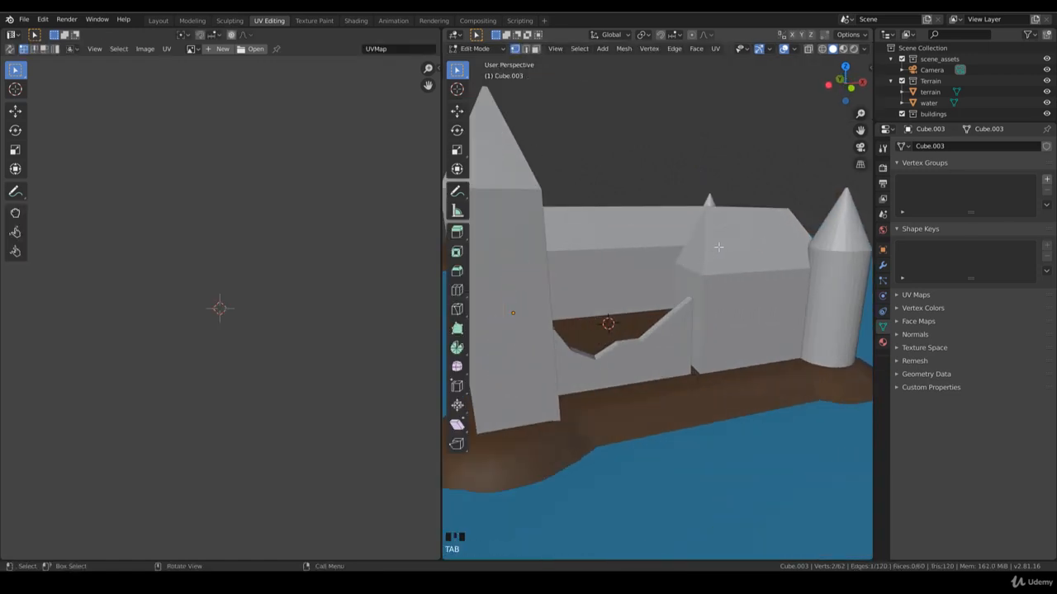
key("Tab")
left_click(707, 252)
key("Tab")
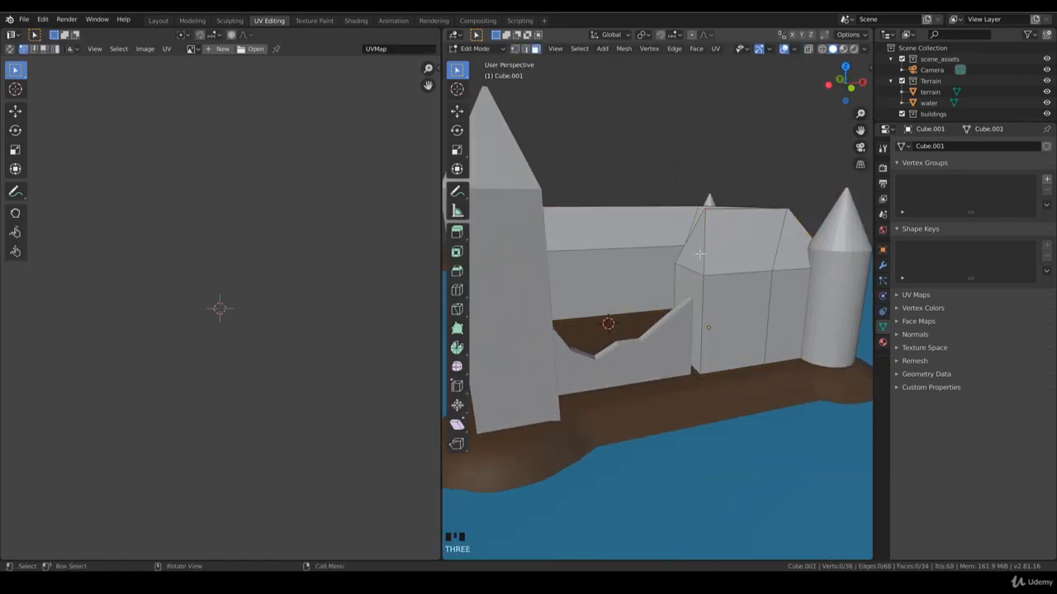
key("x")
left_click(702, 279)
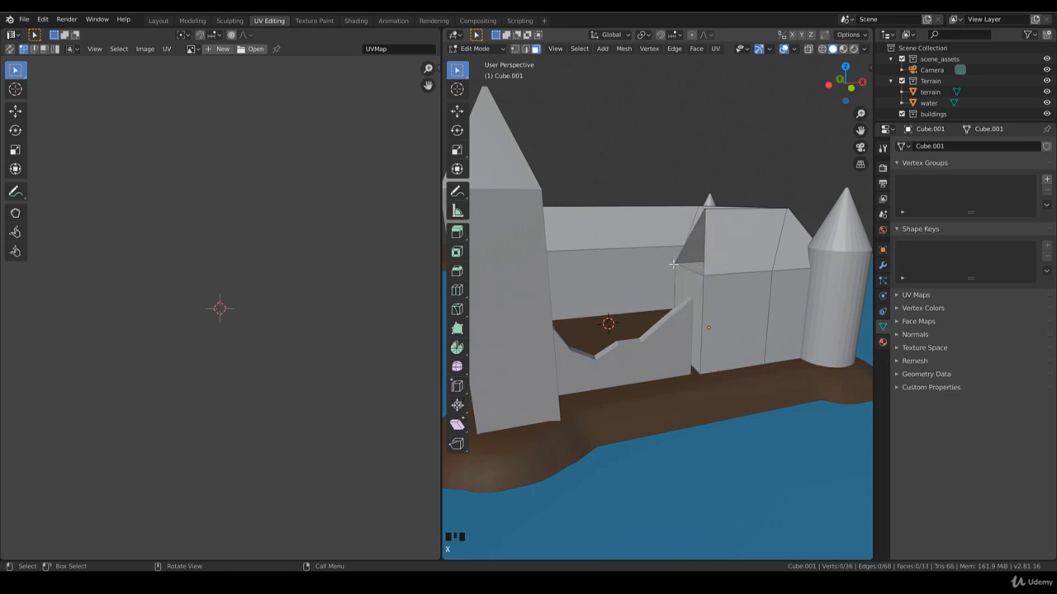
middle_click_drag(714, 239, 715, 279)
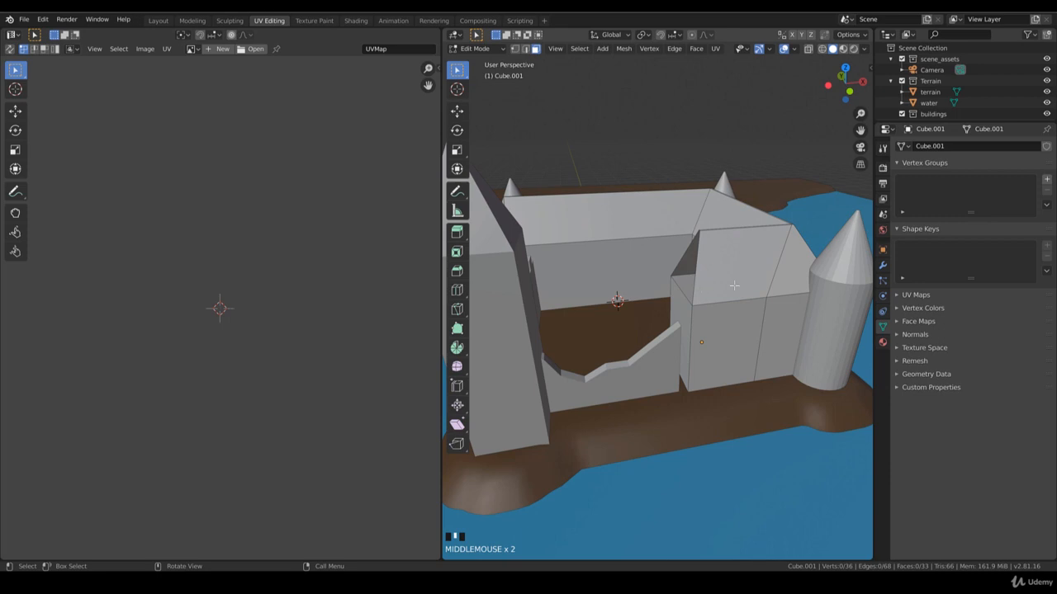
scroll(696, 297, "down", 5)
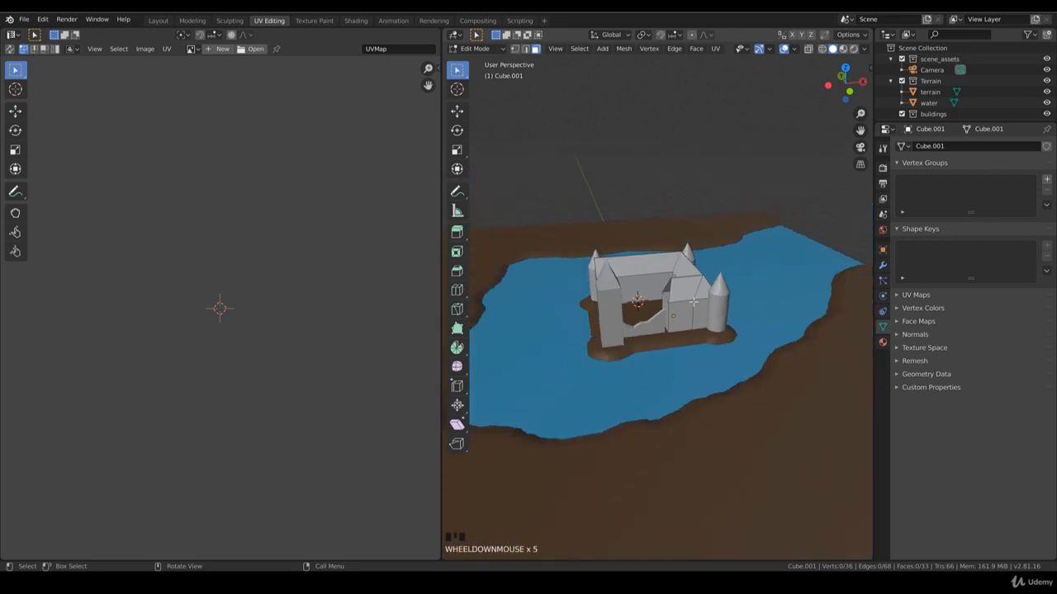
- Add a cube and place it in top-view wireframe on the right-side buttress mark nearest the front round tower
middle_click_drag(696, 297, 674, 307)
scroll(673, 306, "up", 1)
key("KP_7")
key("Tab")
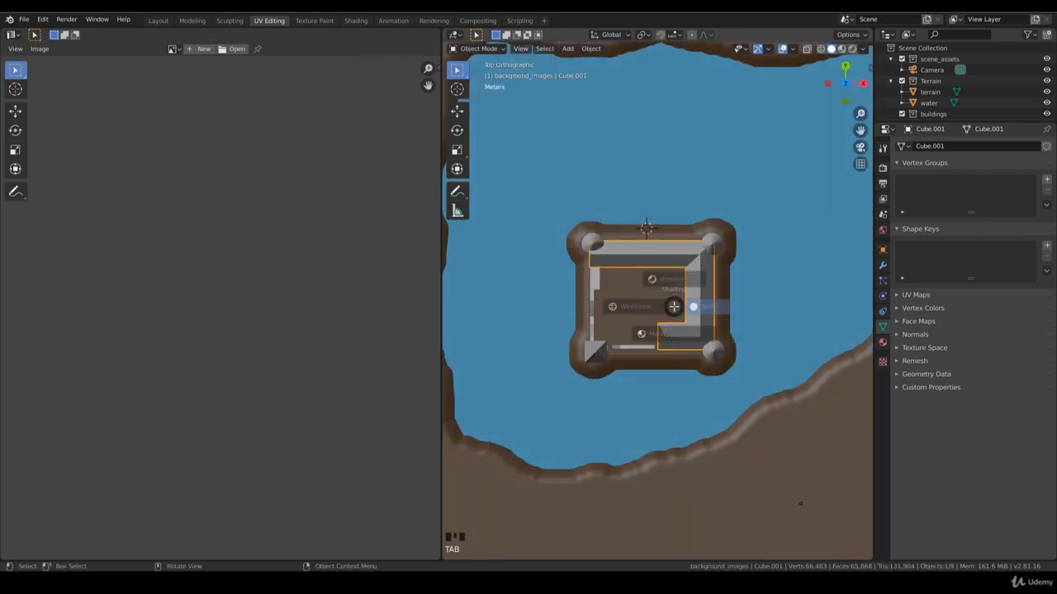
middle_click_drag(739, 314, 668, 309, "shift")
key("z")
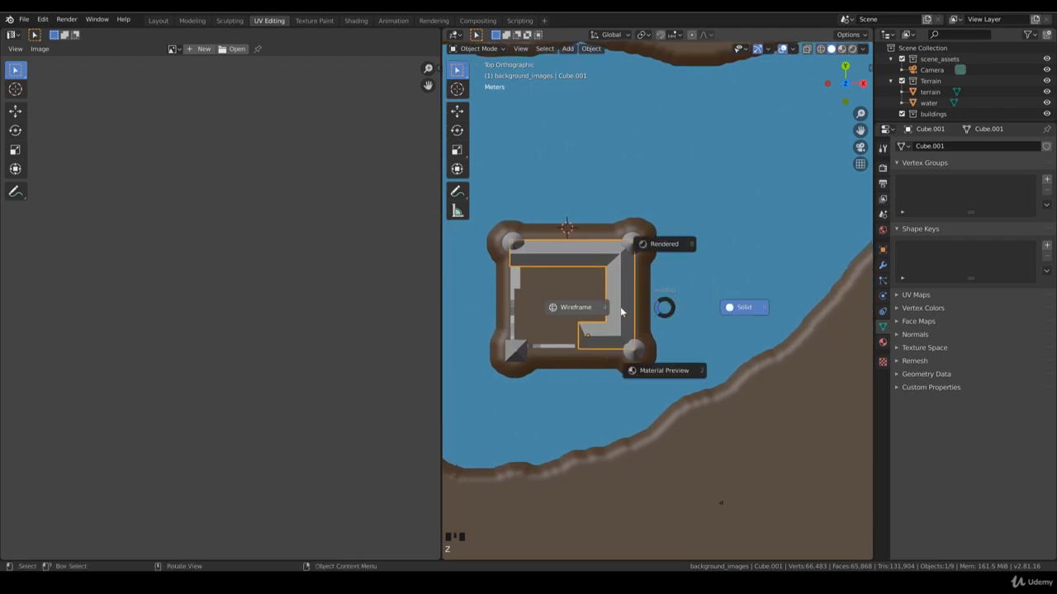
left_click(667, 370)
scroll(667, 309, "up", 2)
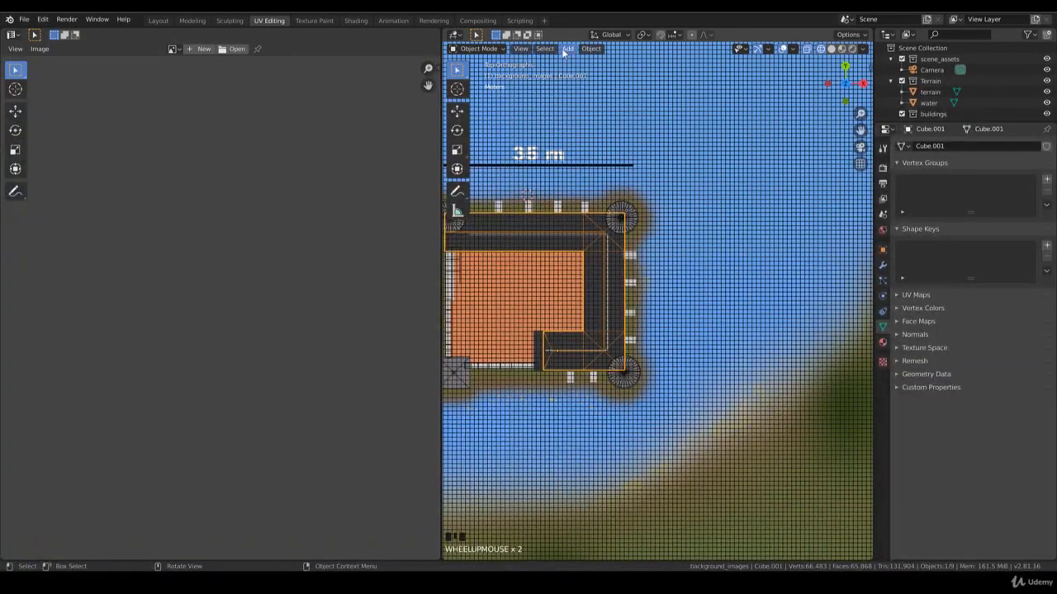
left_click(567, 48)
mouse_move(578, 62)
left_click(685, 71)
scroll(648, 328, "down", 2)
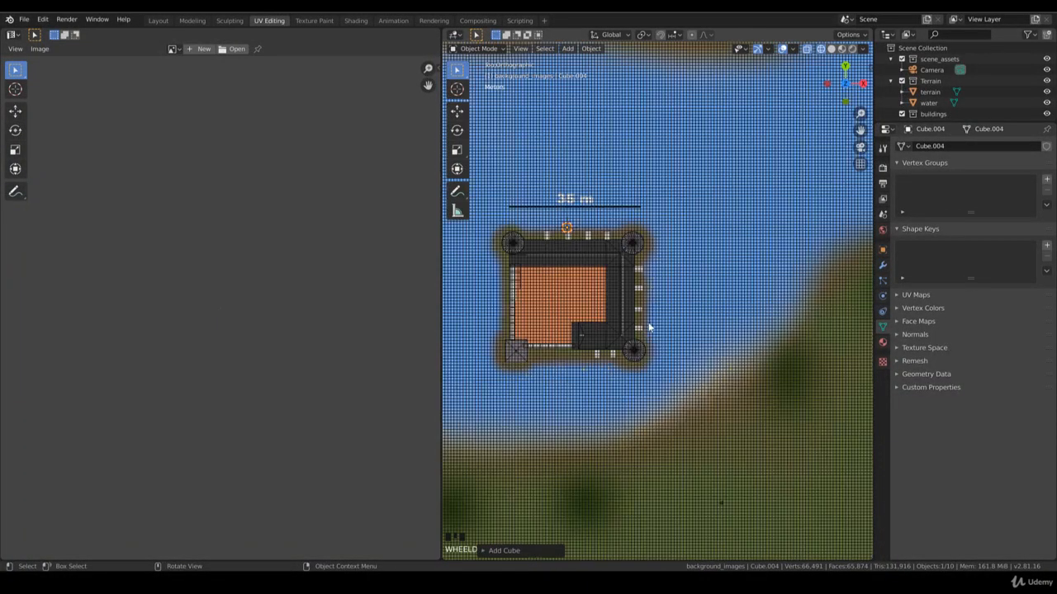
scroll(647, 329, "down", 1)
key("g")
left_click(655, 331)
- Scale the cube's mesh by about 1.04 to fit the buttress mark's footprint and resize it along Z
middle_click_drag(666, 343, 648, 295, "shift")
scroll(648, 296, "up", 1)
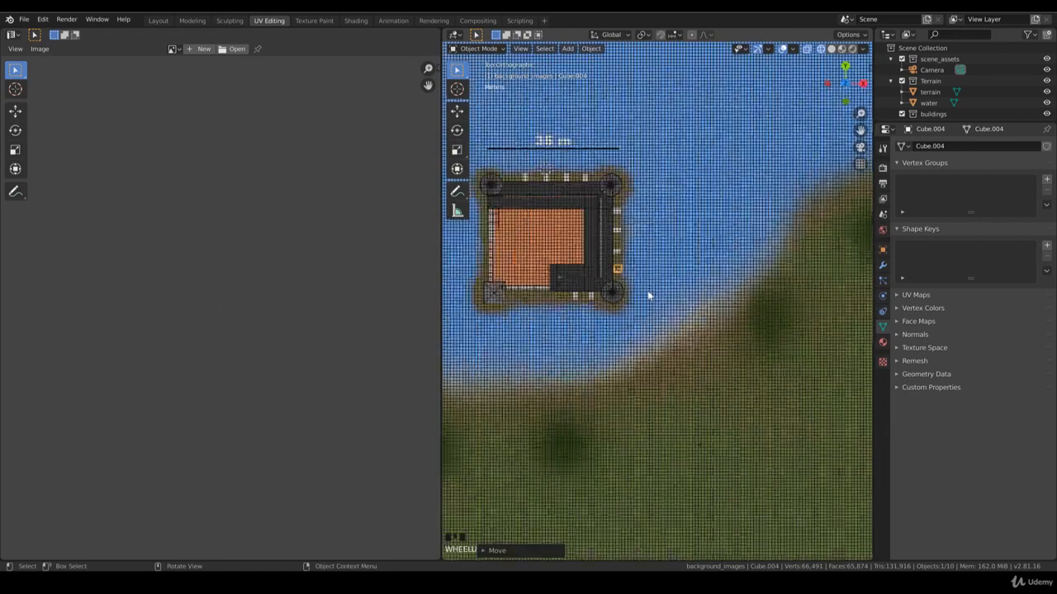
scroll(628, 272, "up", 6)
key("Tab")
key("s")
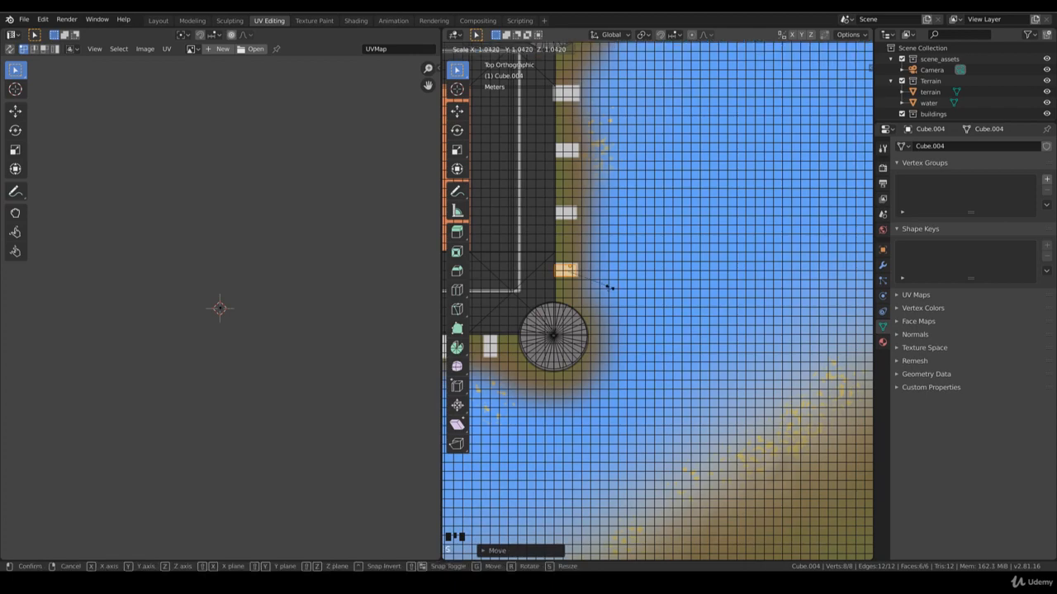
left_click(610, 288)
middle_click_drag(673, 379, 667, 318)
key("s")
key("z")
left_click(668, 318)
- Return to solid shading and raise the buttress cube about 6.5 m along Z against the wall's base
key("z")
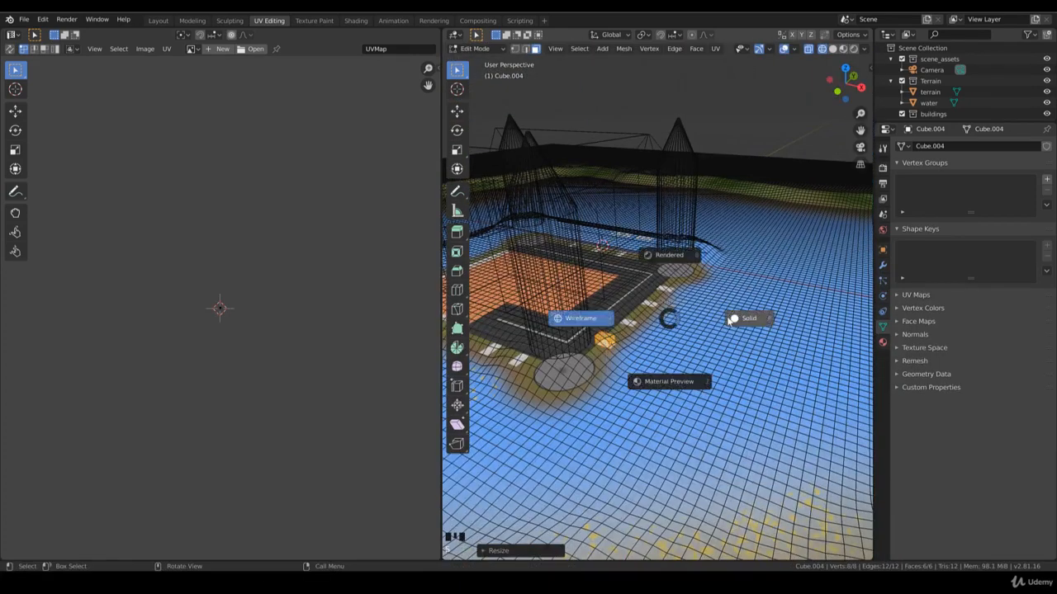
left_click(733, 319)
key("Tab")
key("g")
key("z")
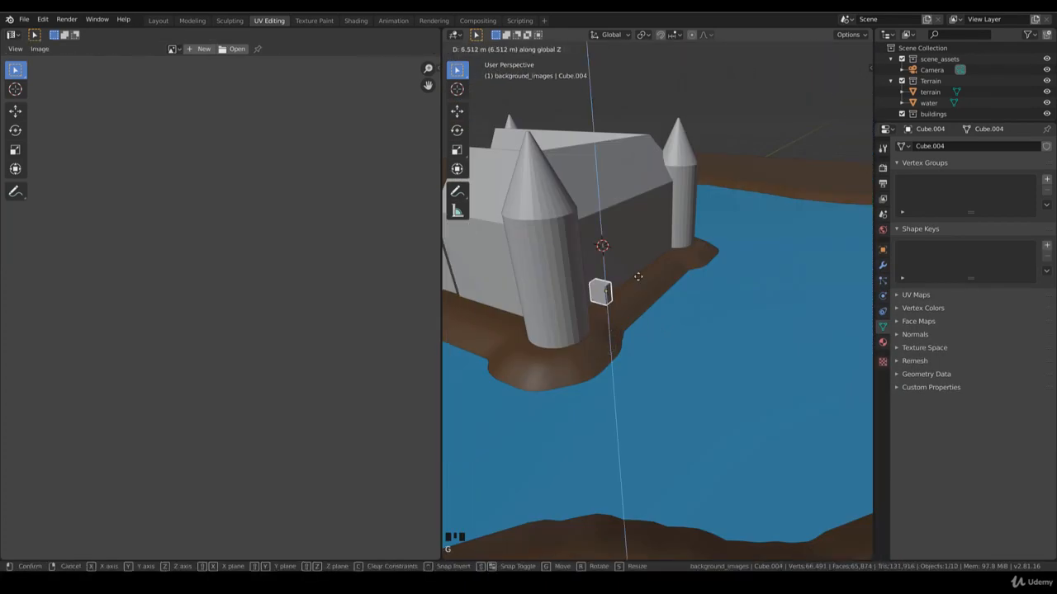
left_click(639, 277)
- Stretch the buttress block taller along Z and add two horizontal loop cuts across it
key("Tab")
key("s")
key("z")
left_click(712, 279)
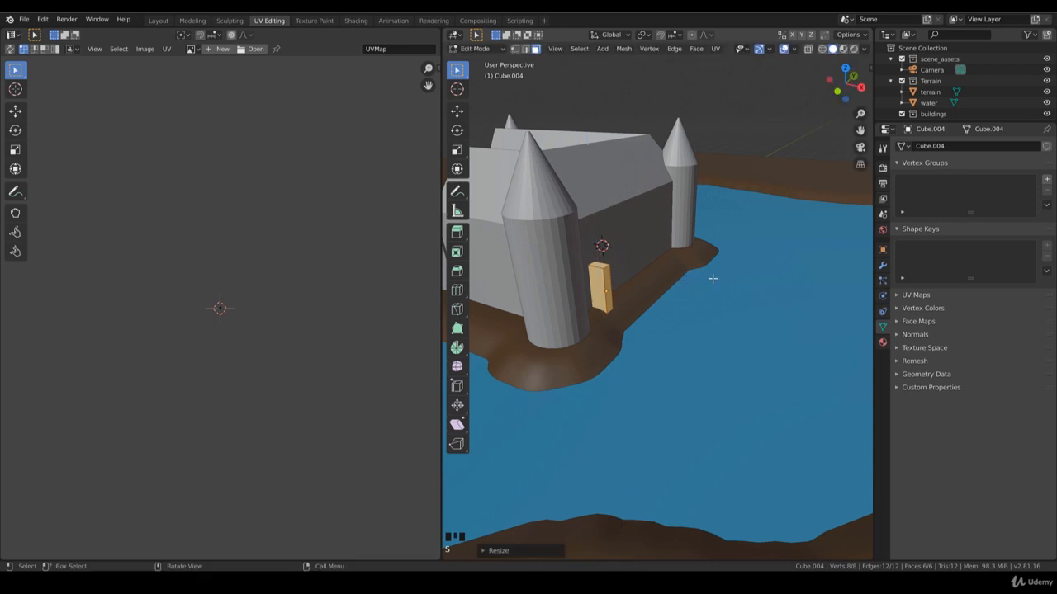
key("ctrl+r")
scroll(609, 277, "up", 1)
left_click(608, 278)
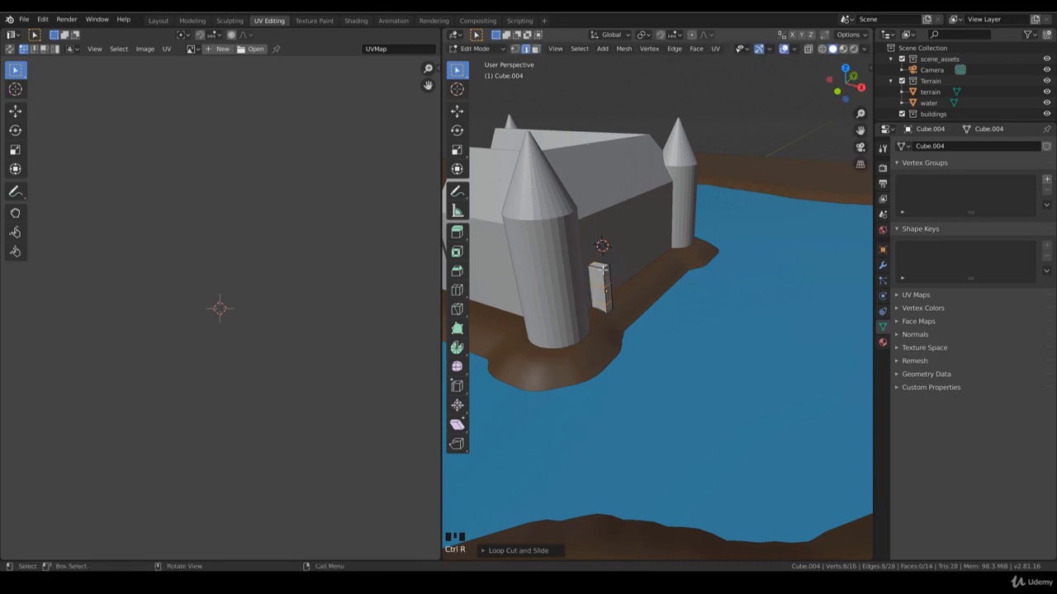
- Move the buttress's outer top edge along X towards the wall to give the top a slope
left_click(610, 269)
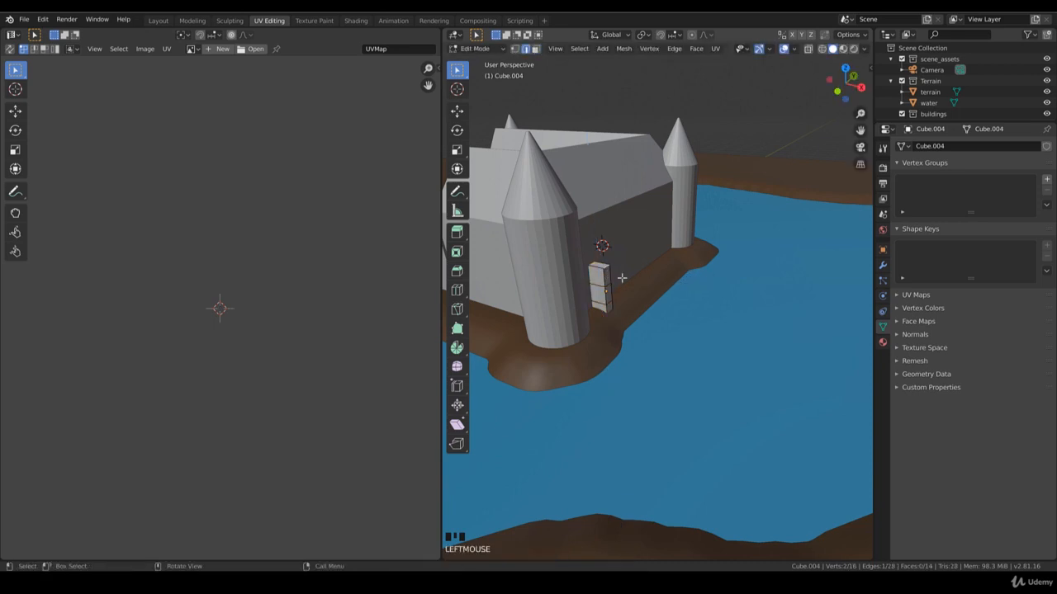
key("g")
key("y")
right_click(617, 278)
key("g")
key("x")
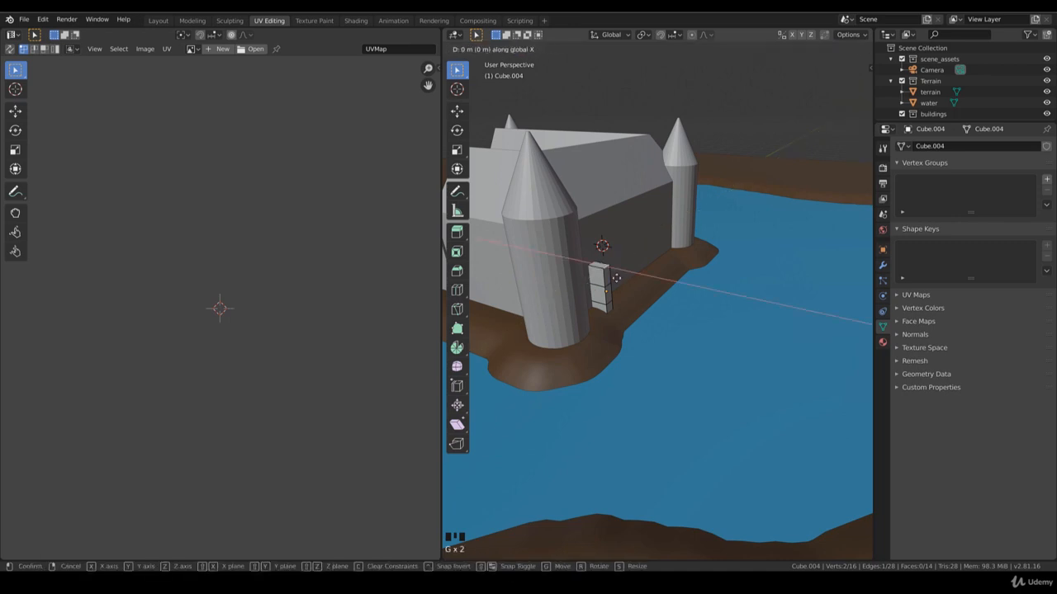
left_click(609, 277)
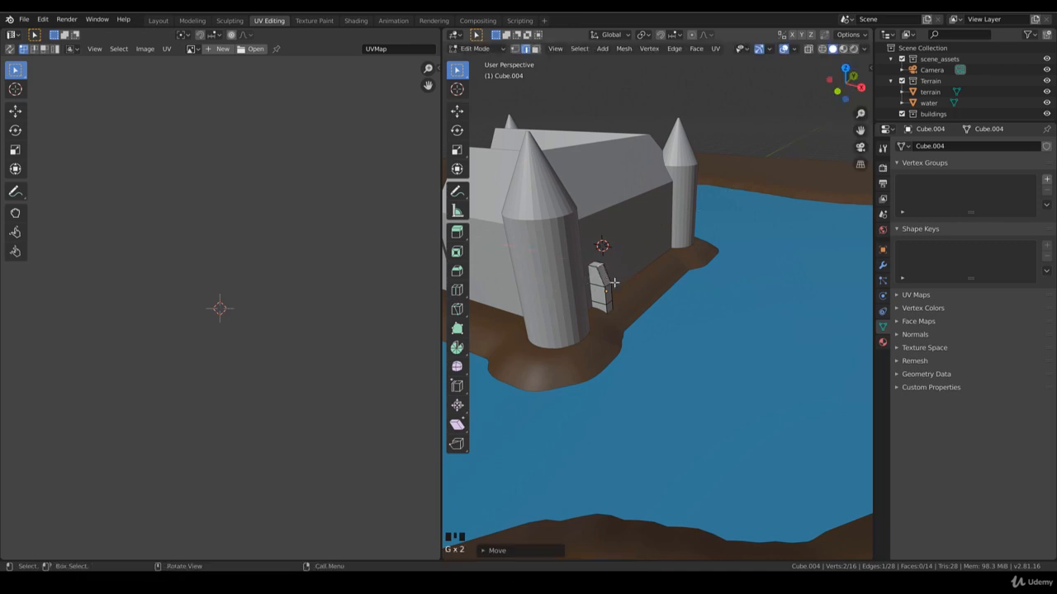
- Select the whole linked buttress mesh, stretch it taller along Z and raise it against the wall
key("ctrl+l")
key("s")
key("z")
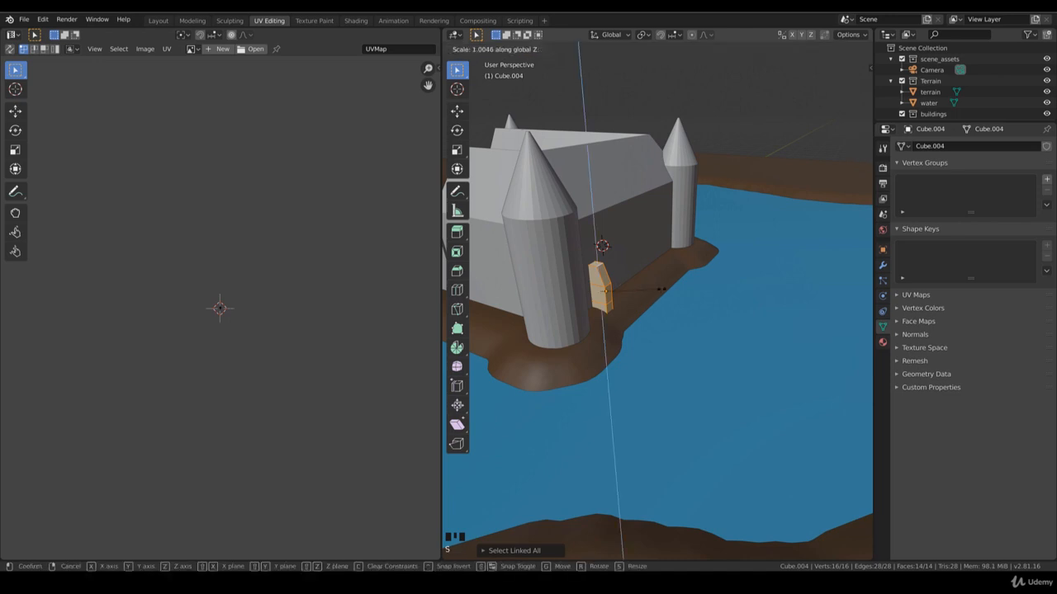
left_click(680, 288)
key("g")
key("z")
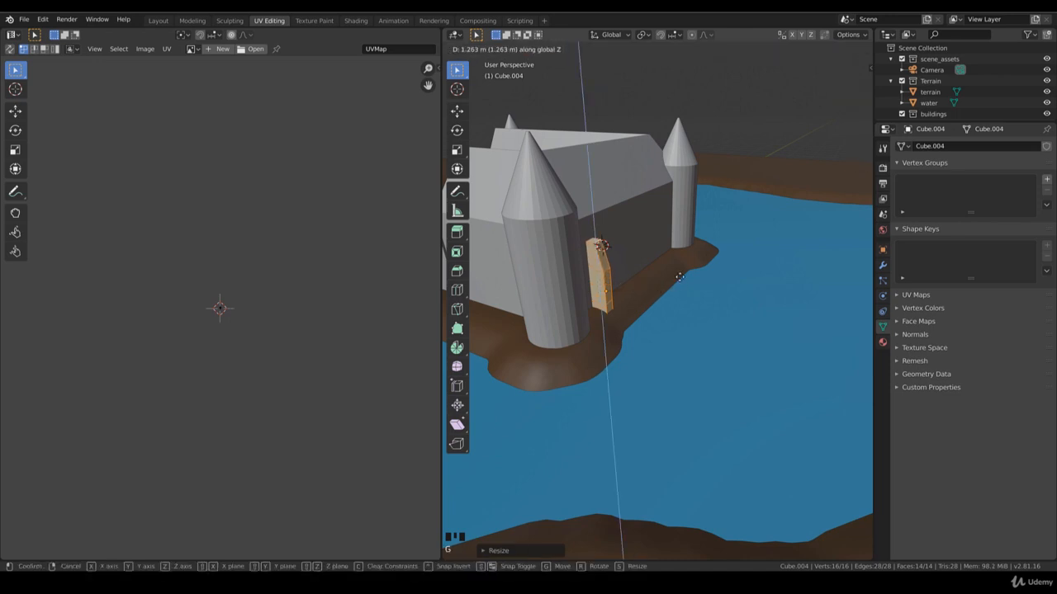
left_click(678, 270)
- In top-view wireframe, duplicate the buttress onto the three other marks along the right-hand wall
key("KP_7")
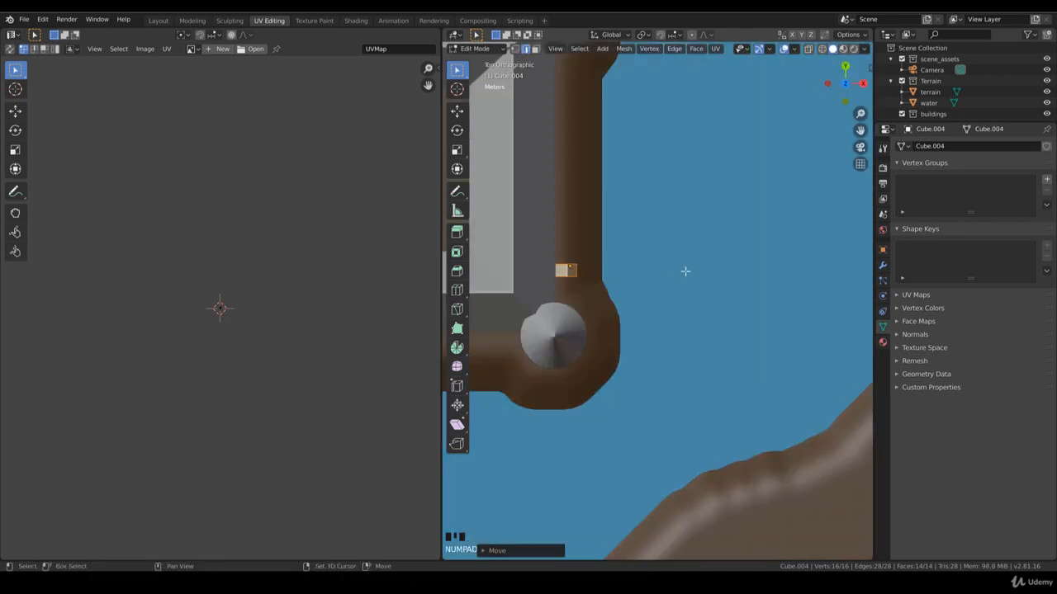
key("z")
left_click(617, 264)
middle_click_drag(606, 251, 620, 287, "shift")
key("shift+d")
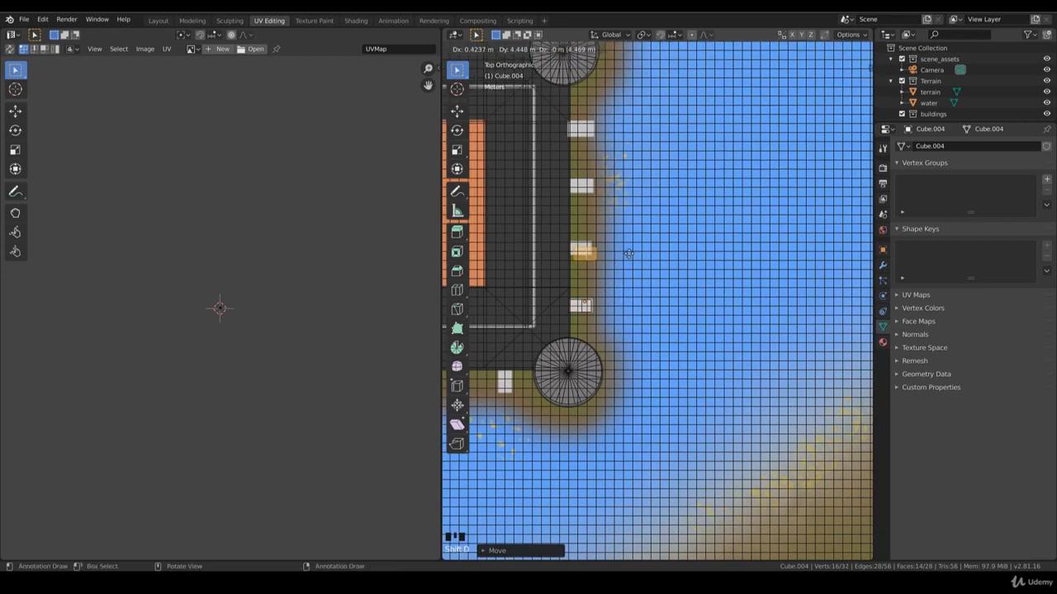
left_click(625, 199)
key("shift+d")
left_click(622, 152)
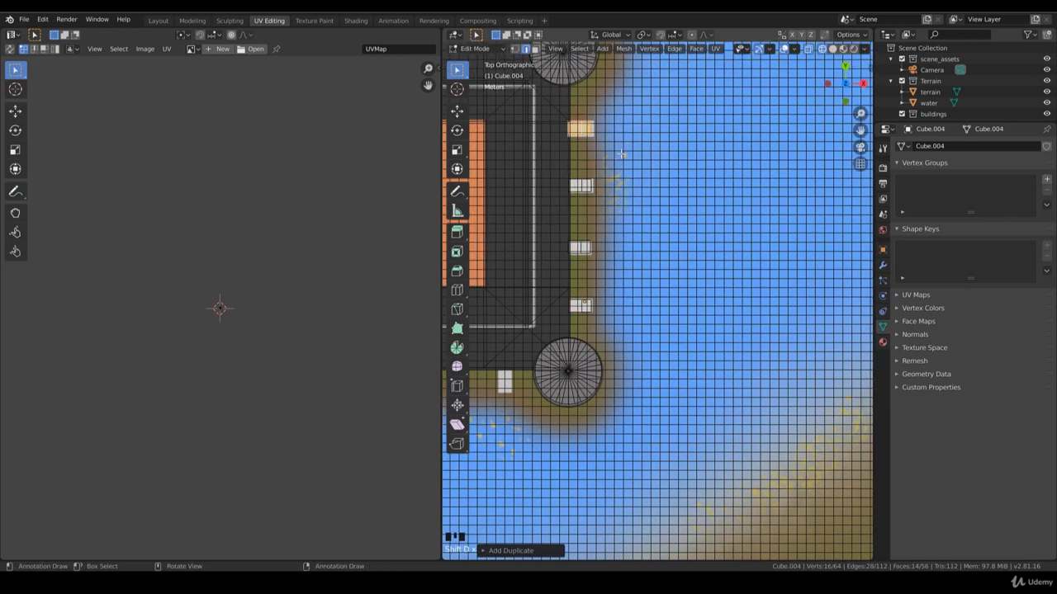
- Duplicate a buttress to the back wall's mark nearest the right tower, rotate it about 90° and align it with the mark
scroll(694, 298, "down", 4)
key("shift+d")
left_click(671, 277)
scroll(670, 278, "up", 3)
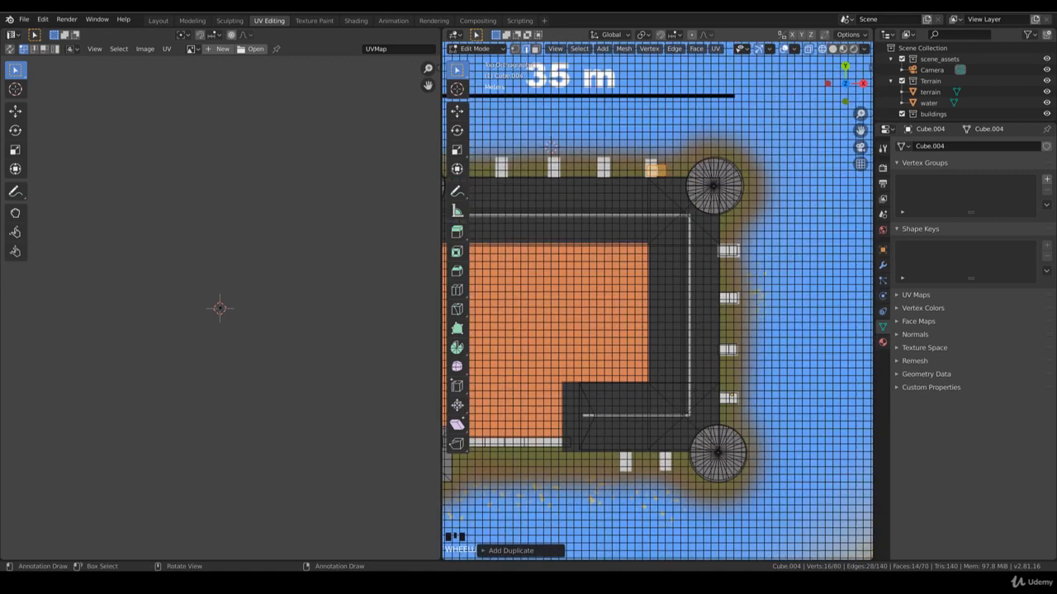
key("r")
right_click(719, 162)
key("r")
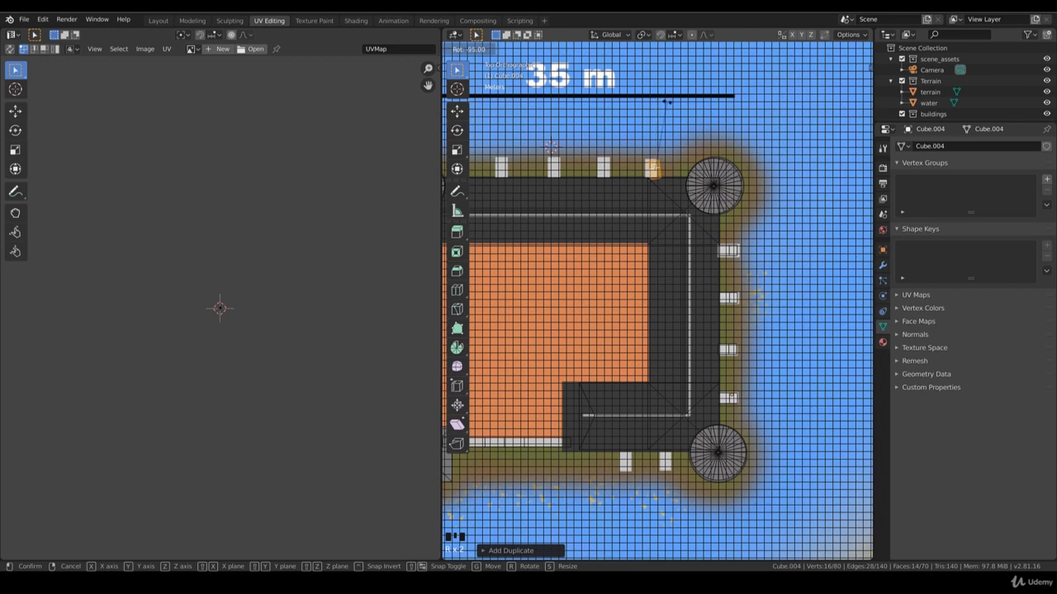
left_click(678, 180)
key("g")
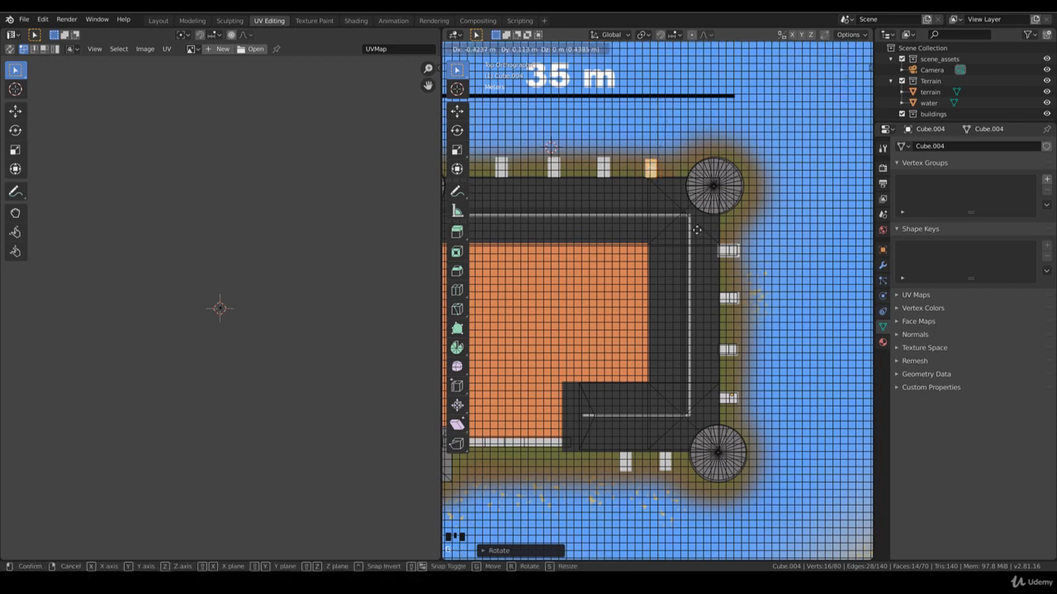
left_click(697, 229)
- Duplicate the rotated buttress onto the three remaining back-wall marks and inspect the castle in solid shading
key("shift+d")
left_click(649, 230)
key("shift+d")
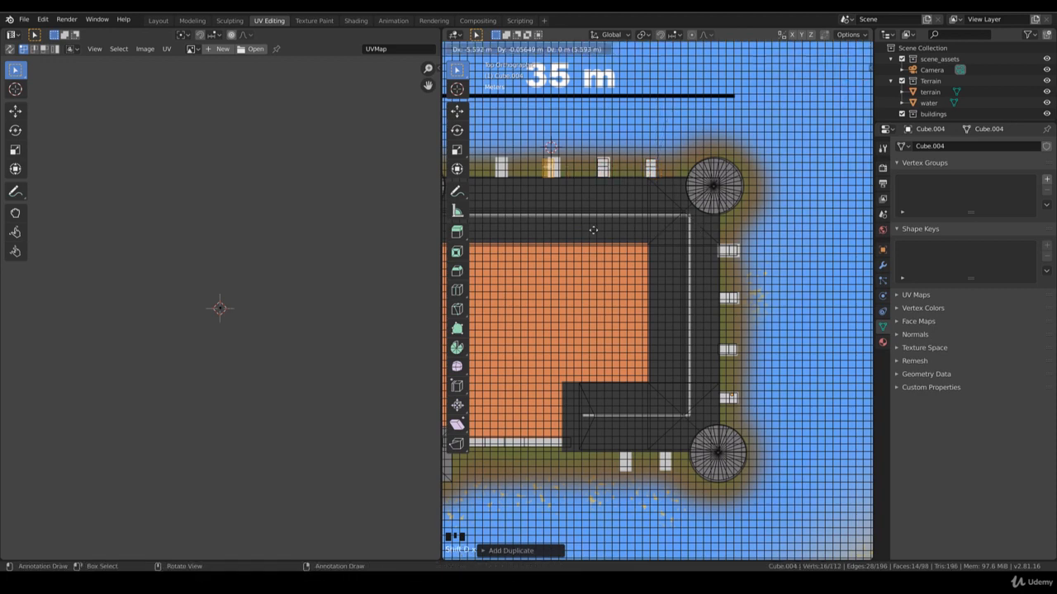
left_click(597, 230)
key("shift+d")
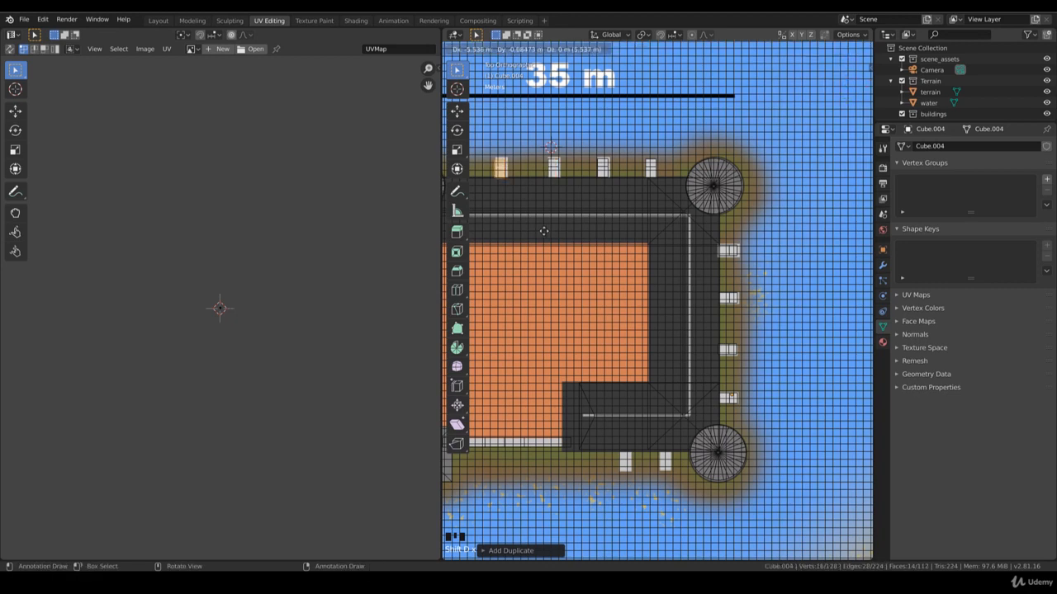
left_click(546, 231)
scroll(546, 232, "down", 1)
key("Tab")
key("z")
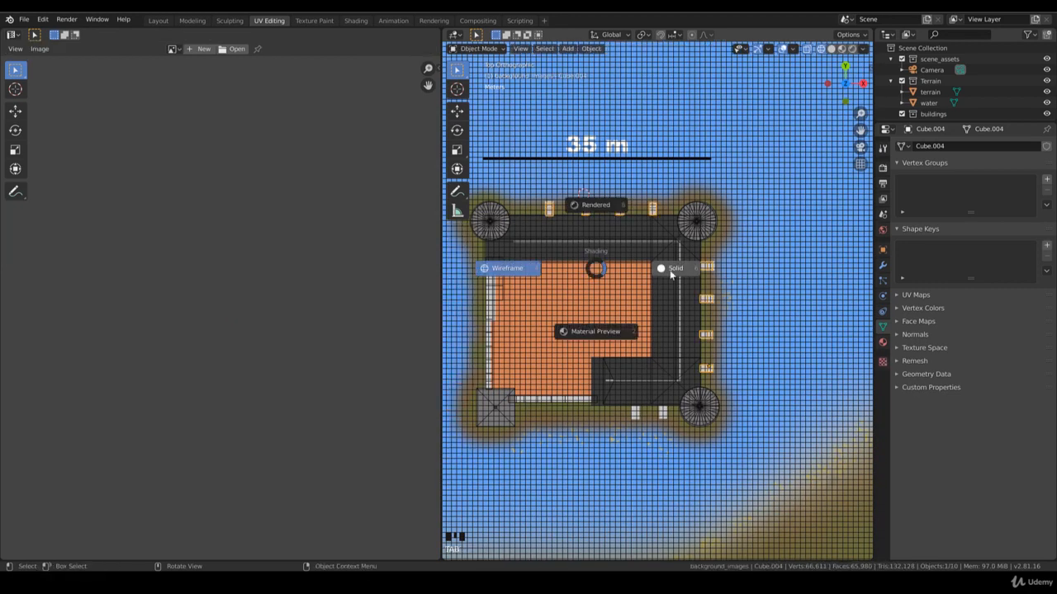
left_click(669, 272)
scroll(658, 318, "down", 3)
mouse_move(615, 304)
middle_mouse_down()
mouse_move(605, 307)
mouse_move(600, 242)
mouse_move(629, 240)
middle_mouse_up()
middle_click_drag(629, 298, 562, 275)
- Move the back wing's ridge-end vertices inward along X, away from the left rear tower, to slope the roof's end
key("Tab")
scroll(566, 279, "up", 2)
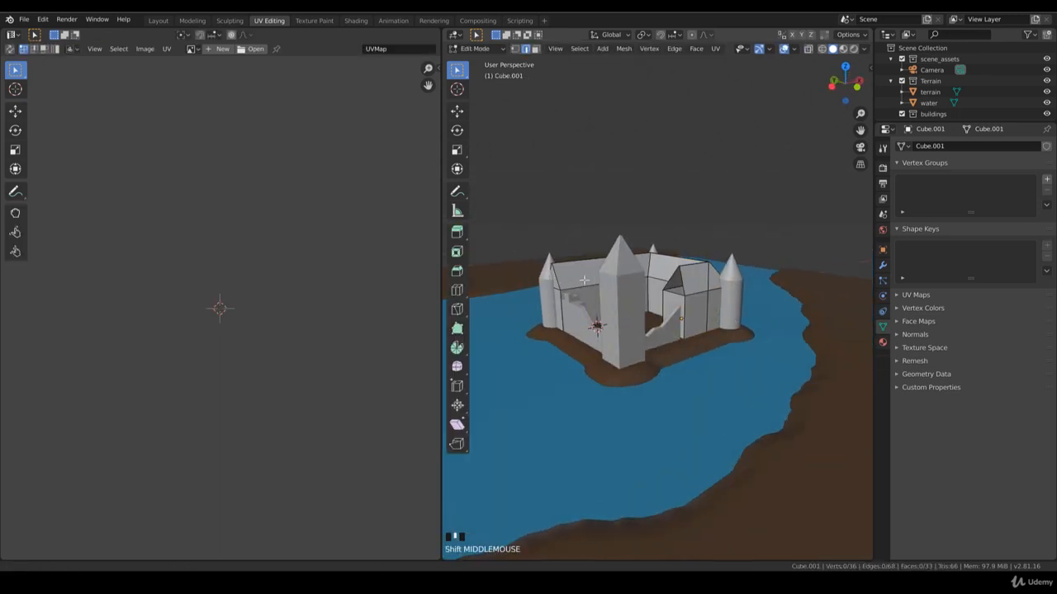
key("1")
left_click(529, 250)
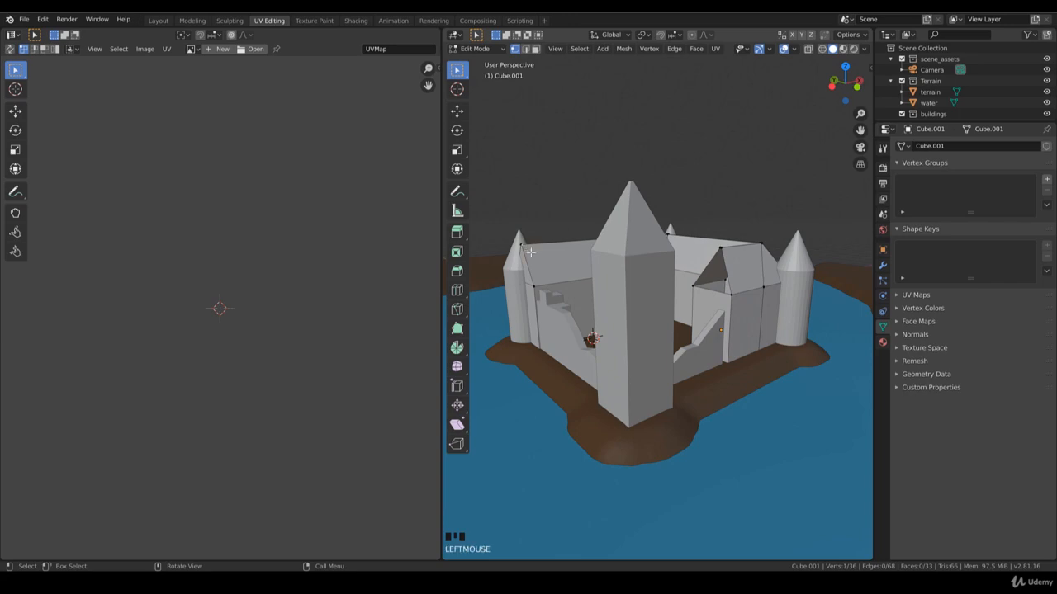
key("z")
key("b")
left_click_drag(513, 253, 529, 237)
key("KP_7")
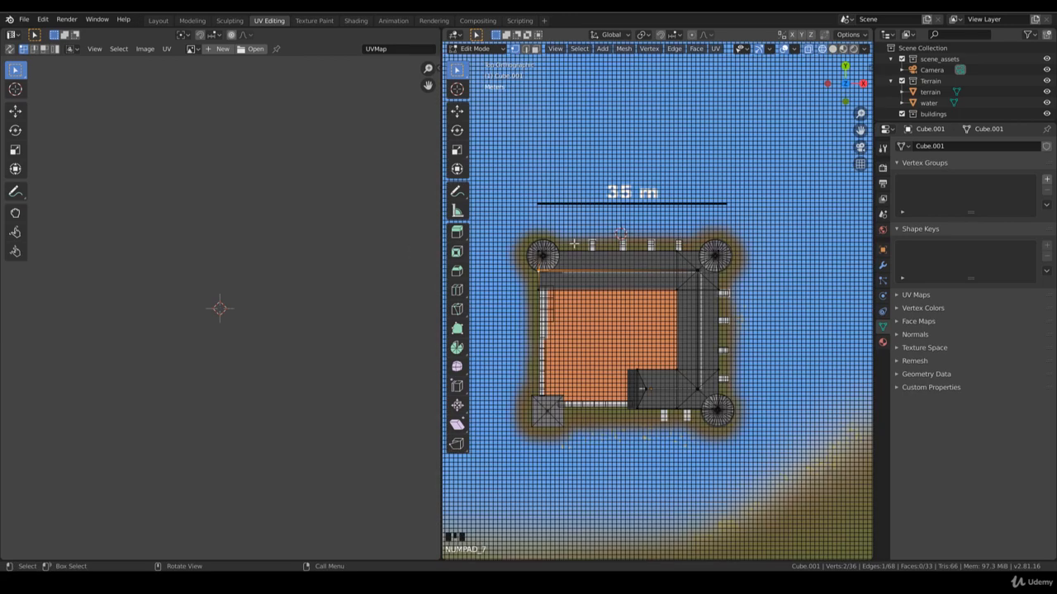
key("g")
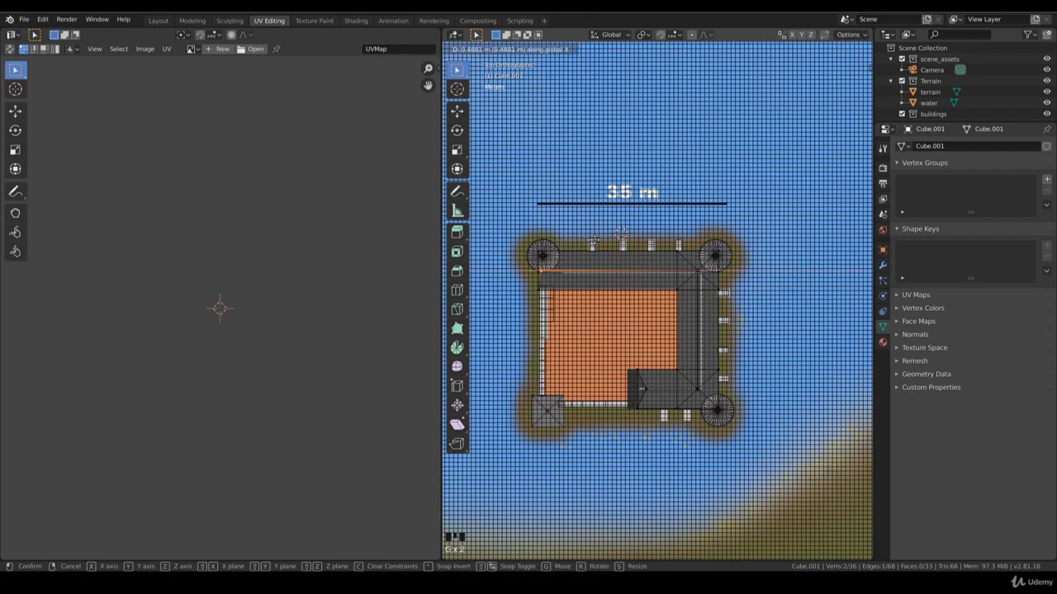
key("x")
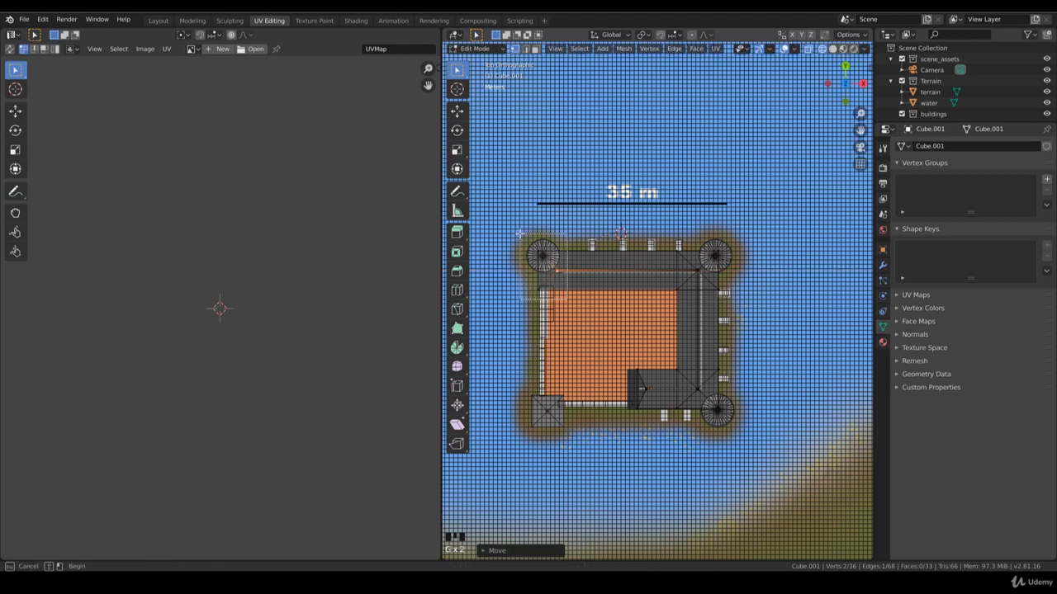
left_click(576, 253)
key("z")
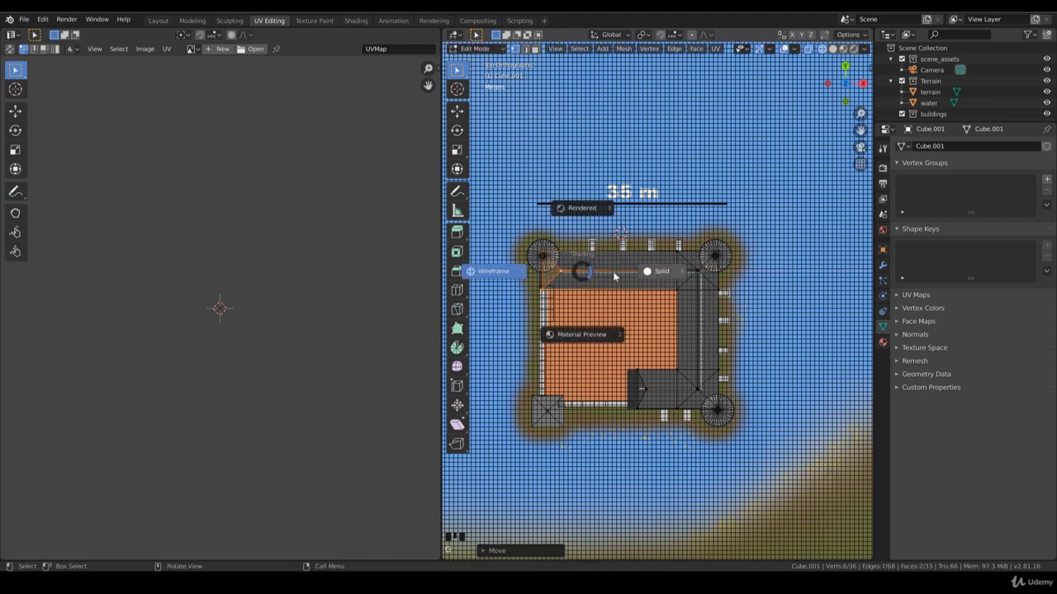
left_click(617, 275)
mouse_move(617, 278)
middle_mouse_down()
mouse_move(613, 288)
mouse_move(602, 250)
middle_mouse_up()
key("Tab")
- Give the round towers a new material and set its viewport display color to red
mouse_move(637, 282)
middle_mouse_down()
mouse_move(669, 285)
mouse_move(664, 326)
mouse_move(647, 276)
mouse_move(641, 294)
middle_mouse_up()
scroll(641, 294, "up", 1)
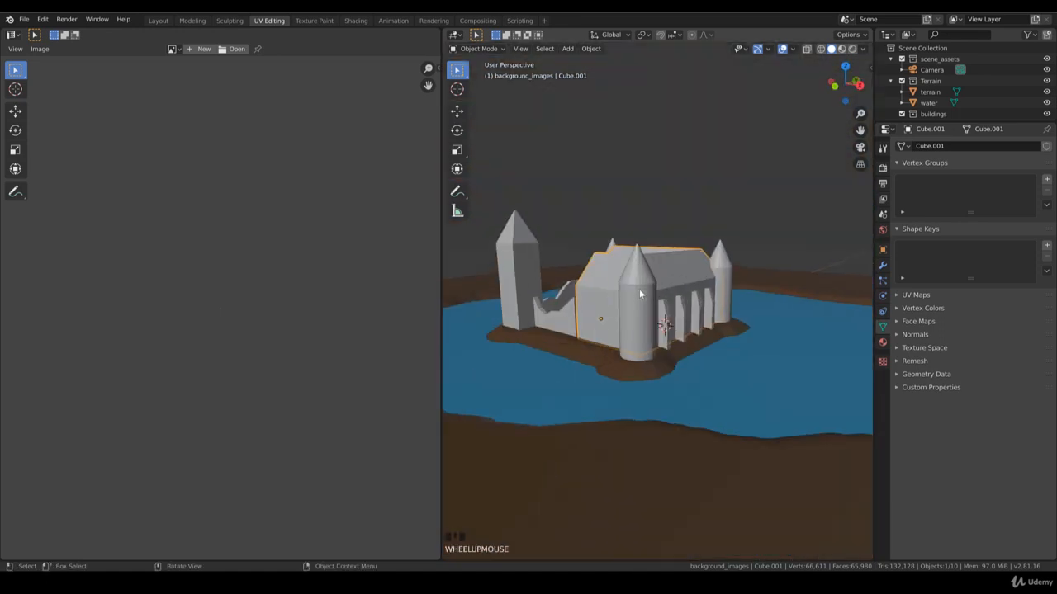
left_click(640, 295)
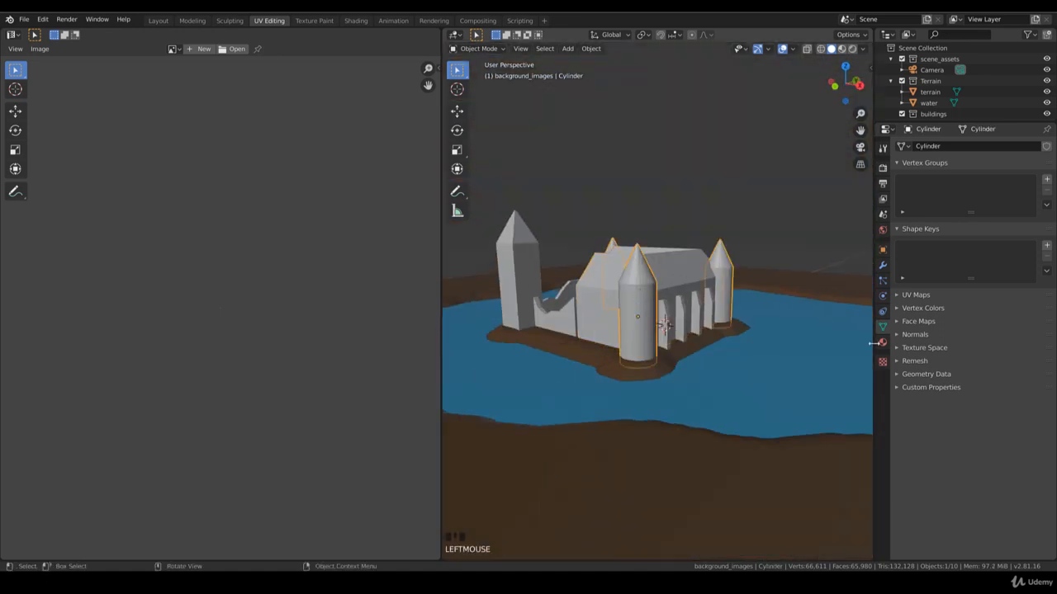
left_click(882, 342)
left_click(947, 192)
scroll(947, 462, "down", 3)
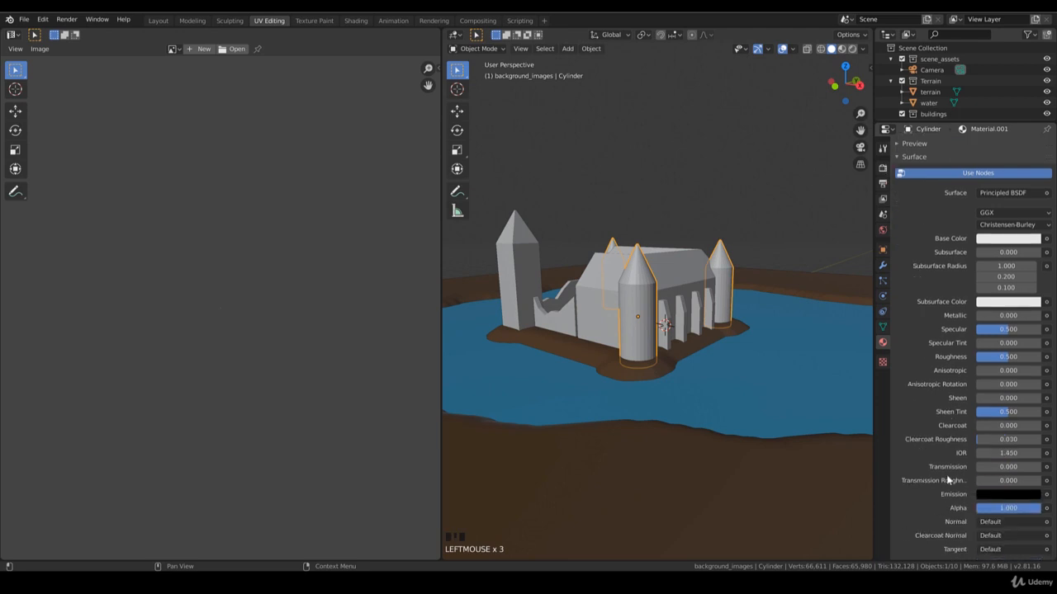
scroll(948, 488, "down", 5)
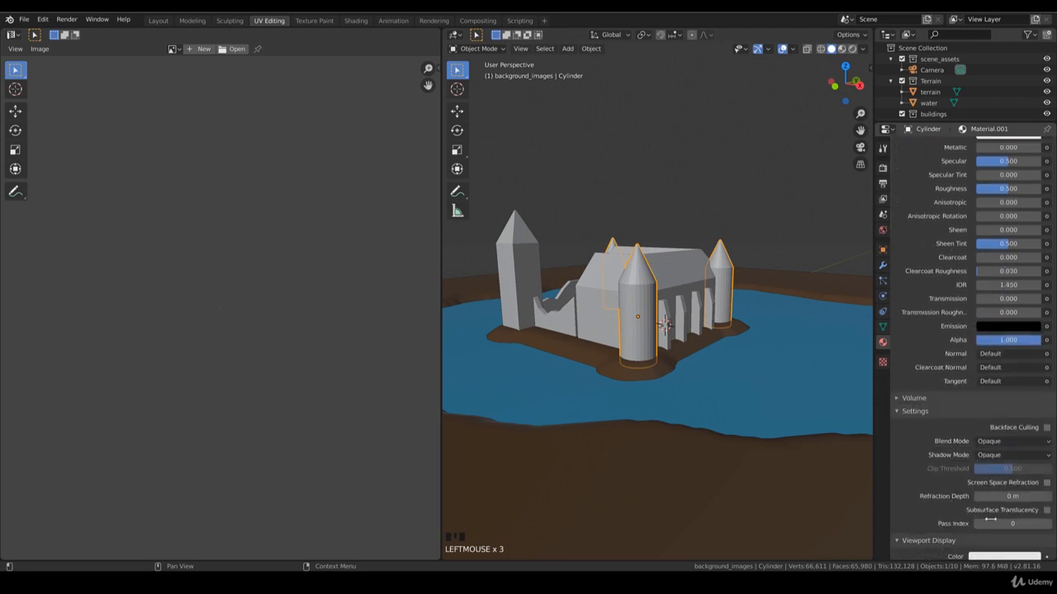
left_click(906, 541)
left_click(995, 512)
left_click_drag(985, 414, 984, 418)
- Give the square tower a new material and set its viewport display color to orange-brown
left_click(515, 287)
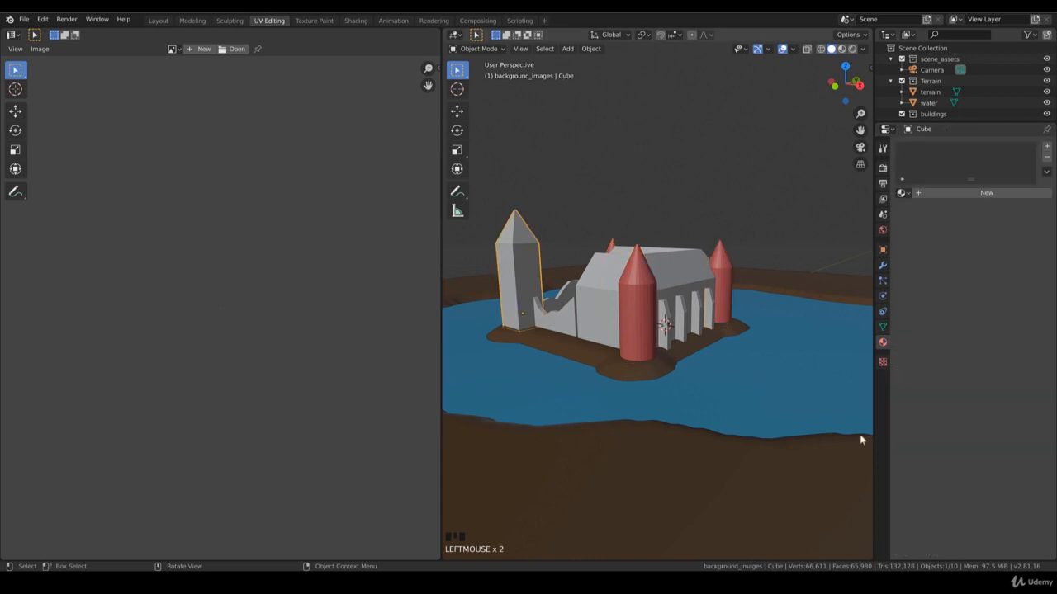
left_click(987, 192)
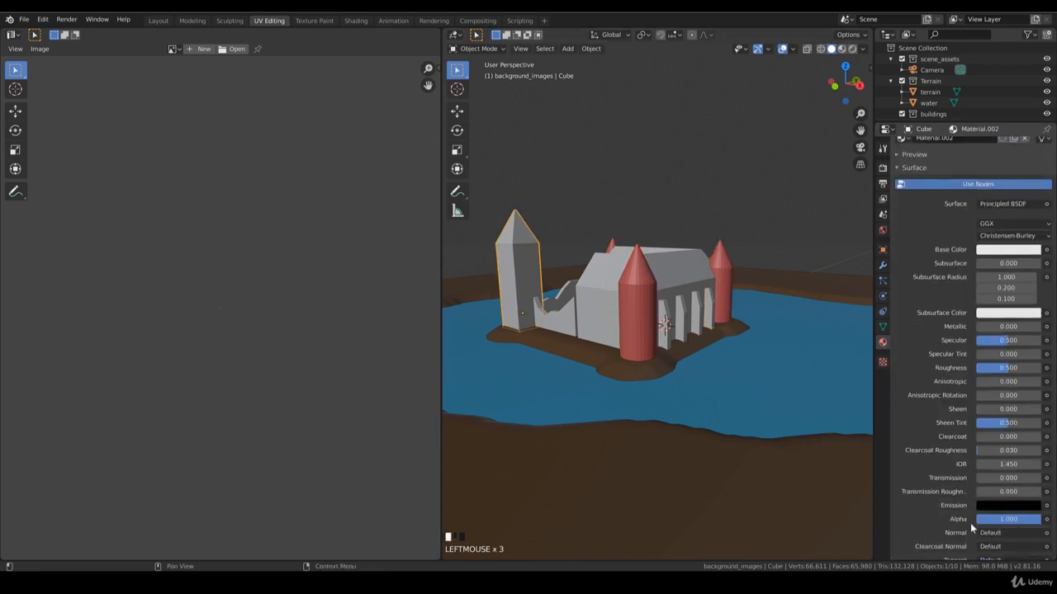
scroll(971, 528, "down", 7)
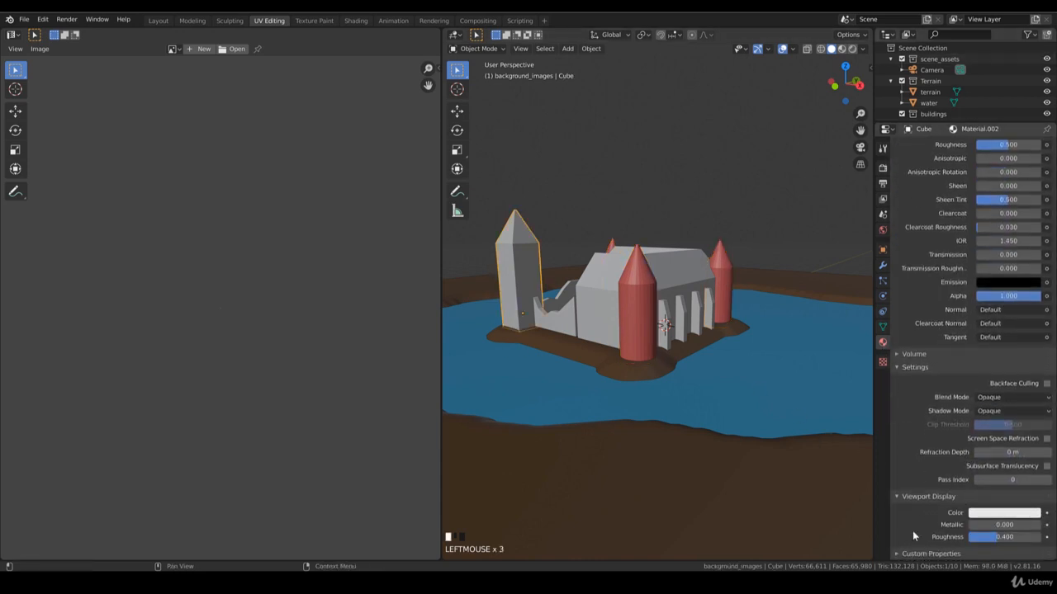
left_click(989, 513)
left_click_drag(979, 408, 975, 413)
- Give the roofed wings a new material and set its viewport display color to pale yellow
left_click(601, 317)
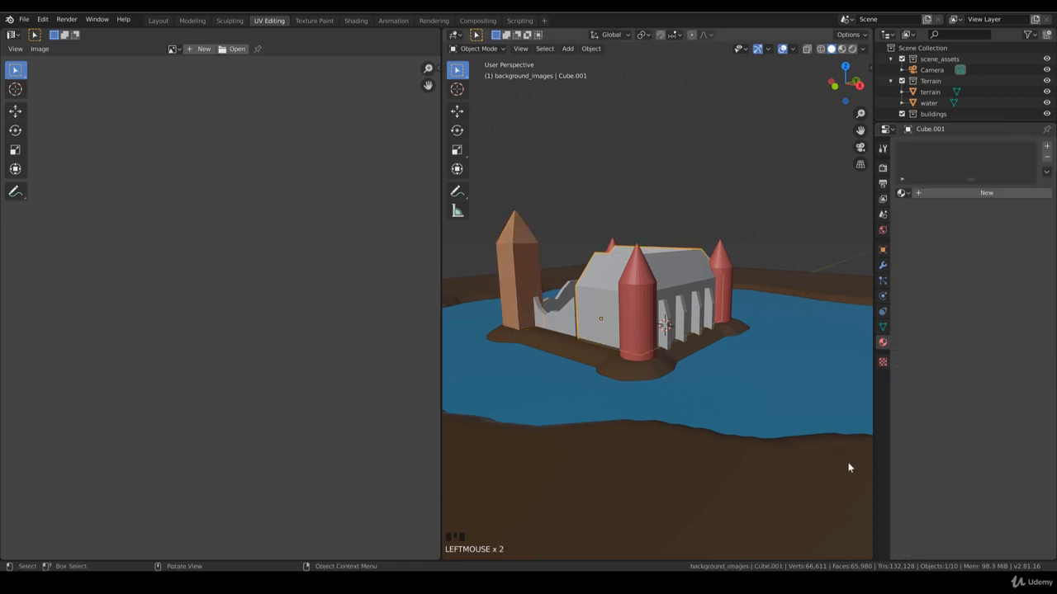
left_click(963, 193)
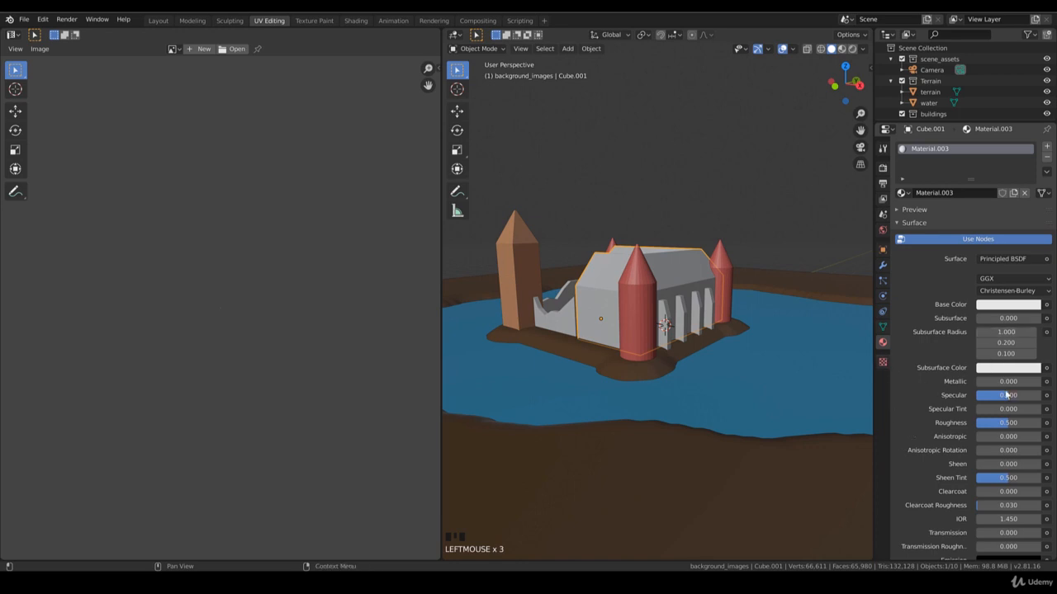
scroll(1006, 395, "down", 8)
left_click(996, 515)
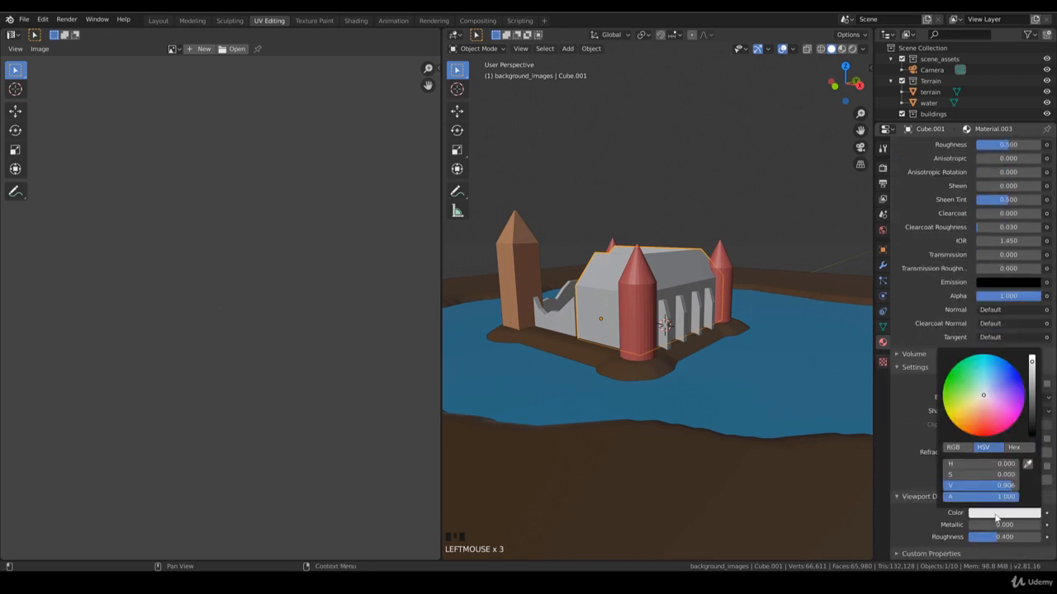
left_click(972, 407)
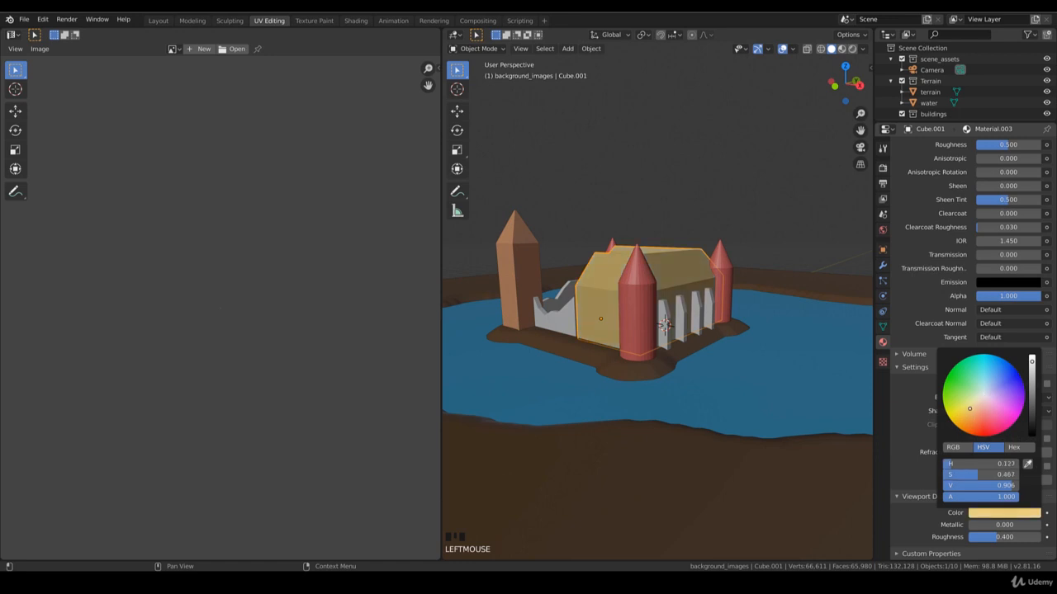
- Give the front ruined wall beside the square tower a new material and set its viewport display color to golden yellow
left_click(566, 326)
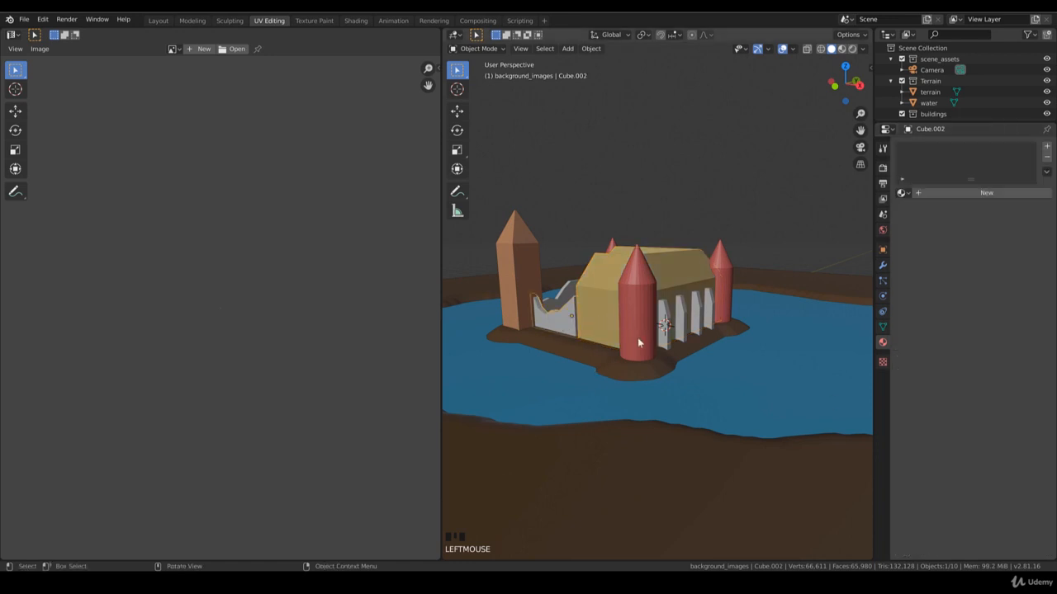
left_click(964, 197)
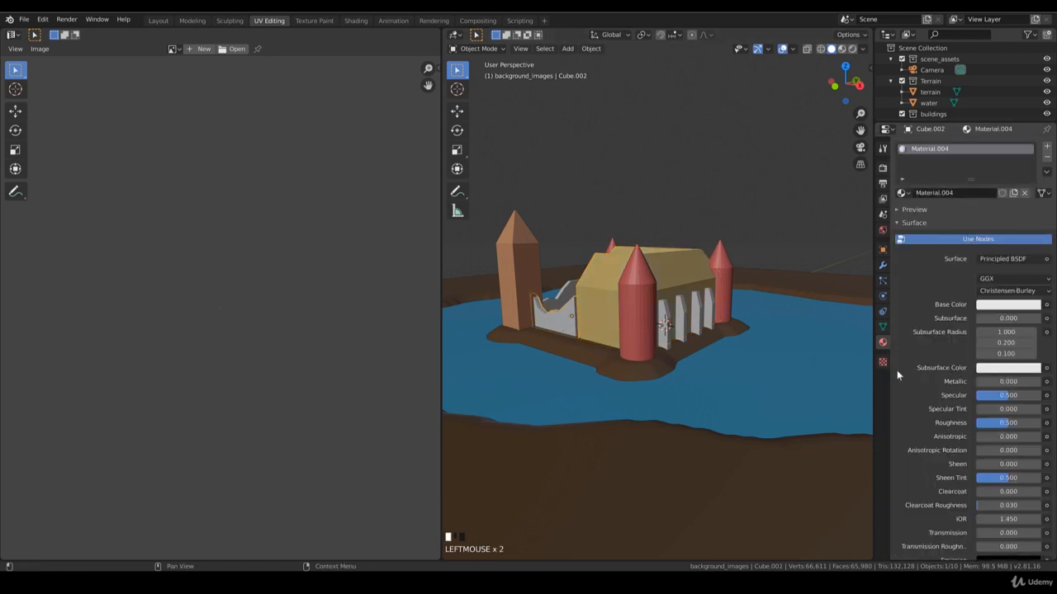
scroll(952, 466, "down", 7)
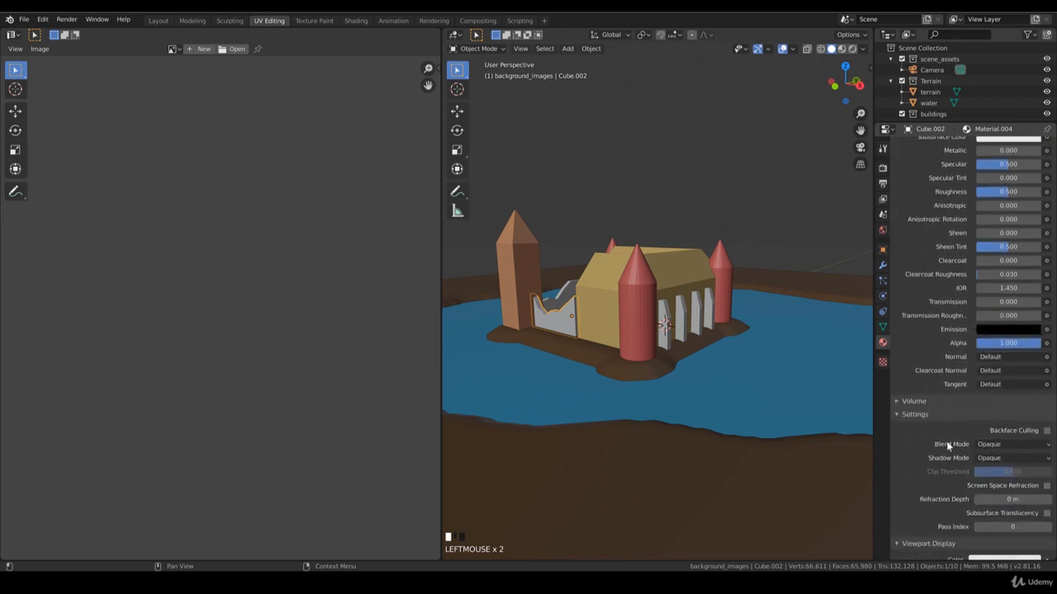
scroll(966, 479, "down", 2)
left_click(985, 514)
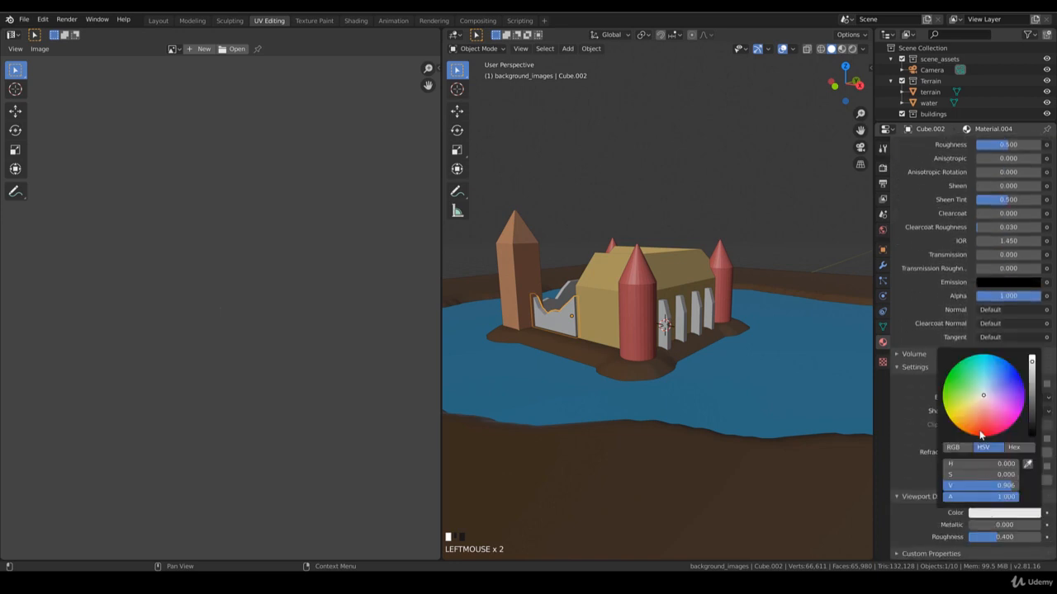
left_click_drag(977, 424, 964, 416)
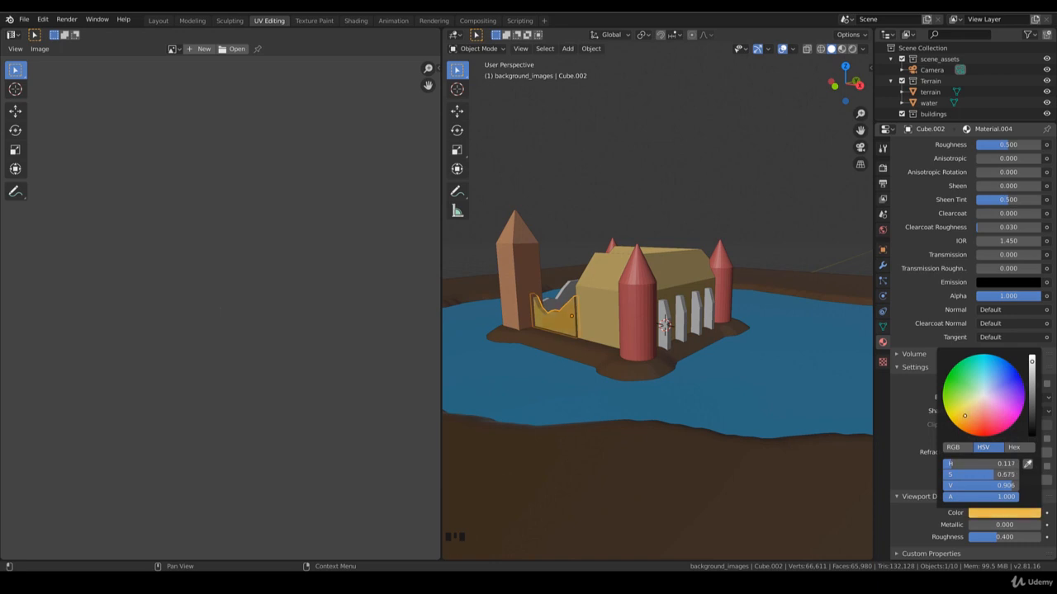
- Link the front ruined wall's golden yellow material to the other ruined wall
left_click(560, 316, "shift")
left_click(560, 315, "shift")
key("ctrl+l")
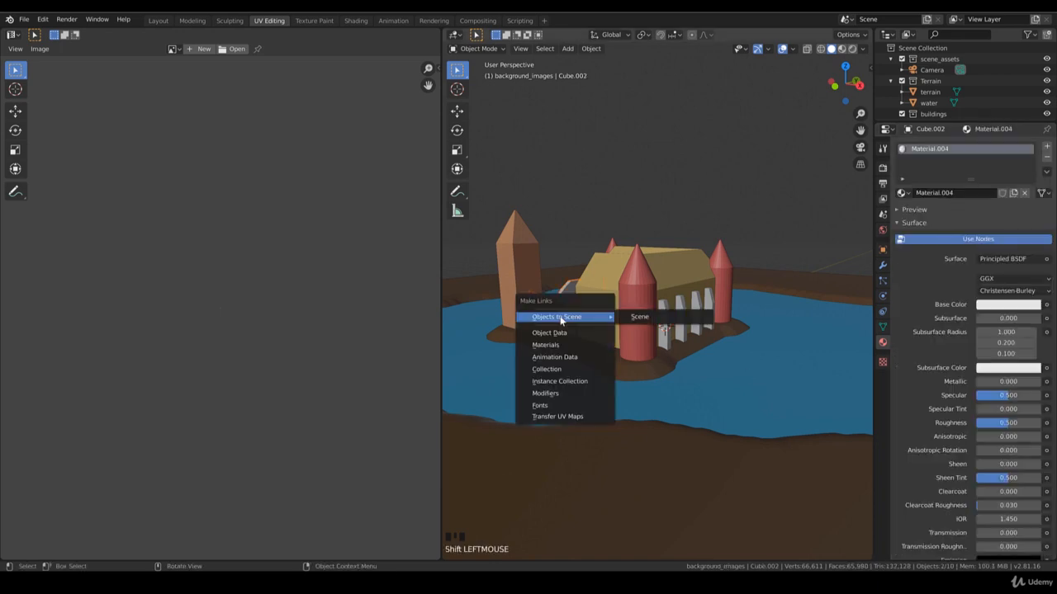
left_click(597, 345)
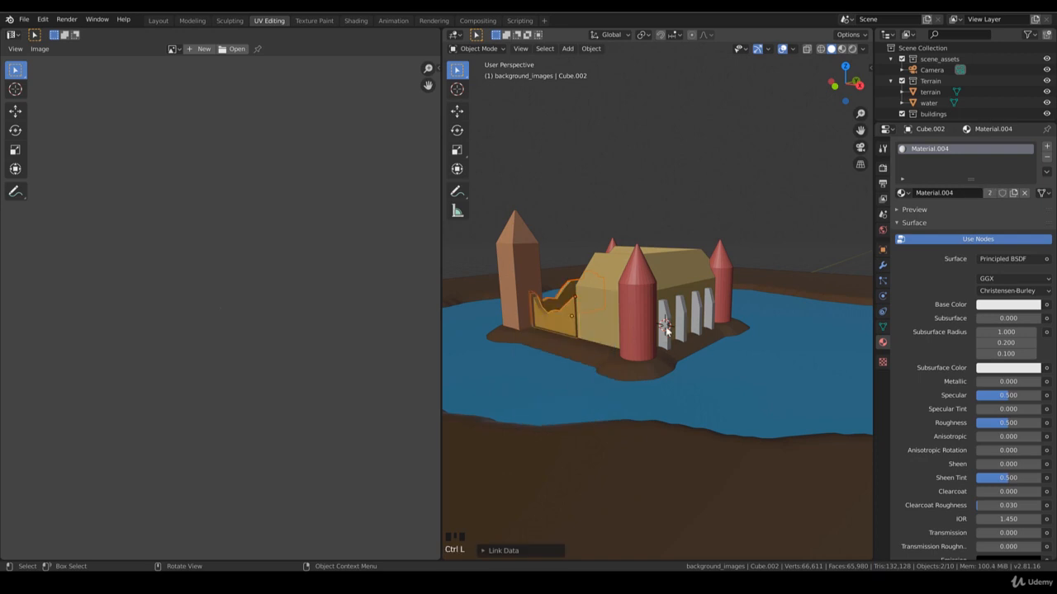
- Give the buttresses a new material, set its viewport display color to light pink, and deselect them
left_click(665, 328)
left_click(982, 197)
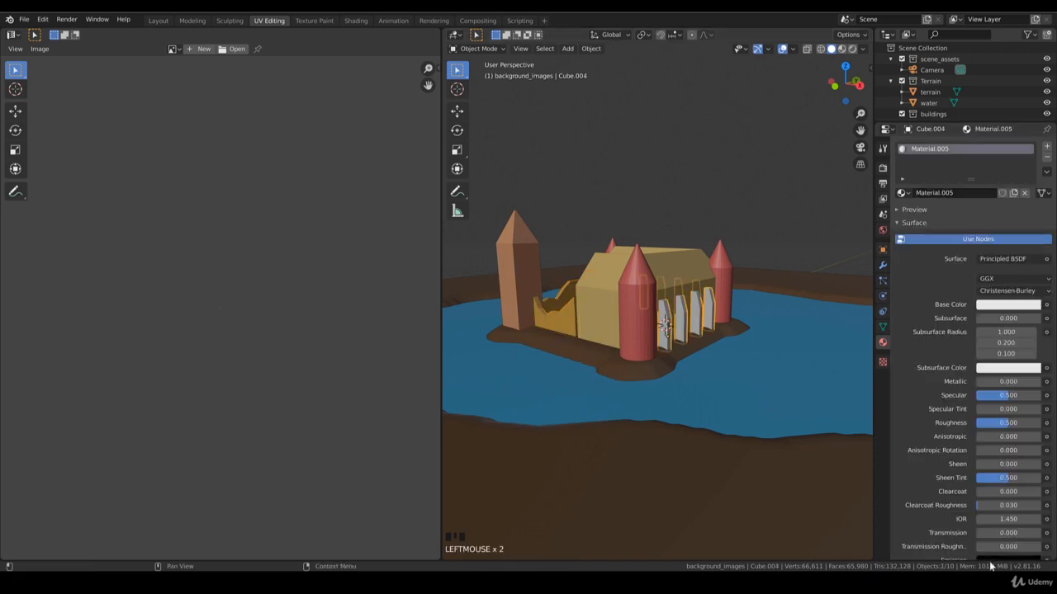
scroll(986, 525, "down", 8)
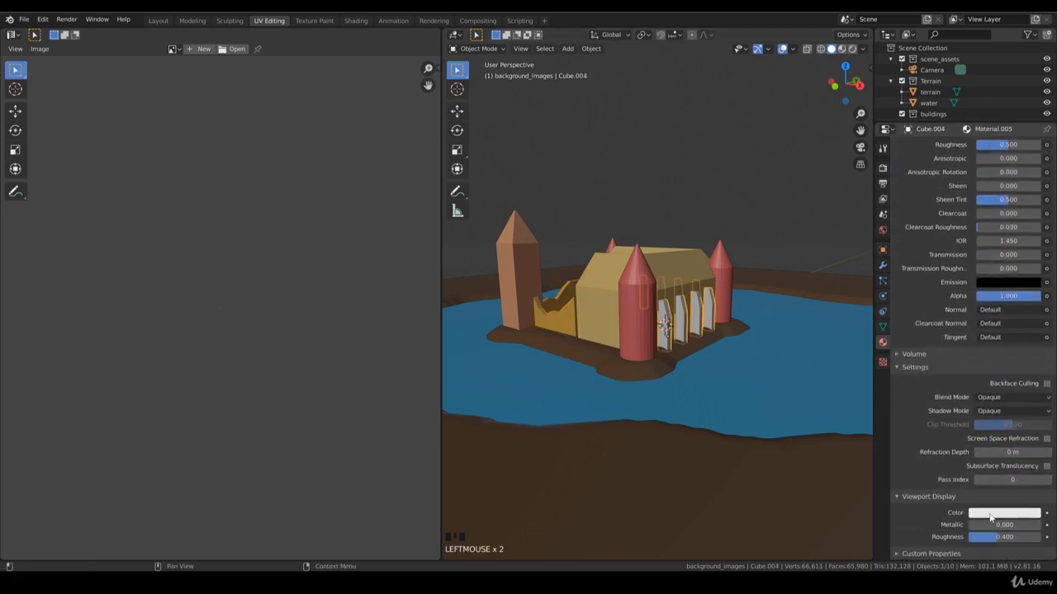
left_click(990, 515)
left_click(978, 413)
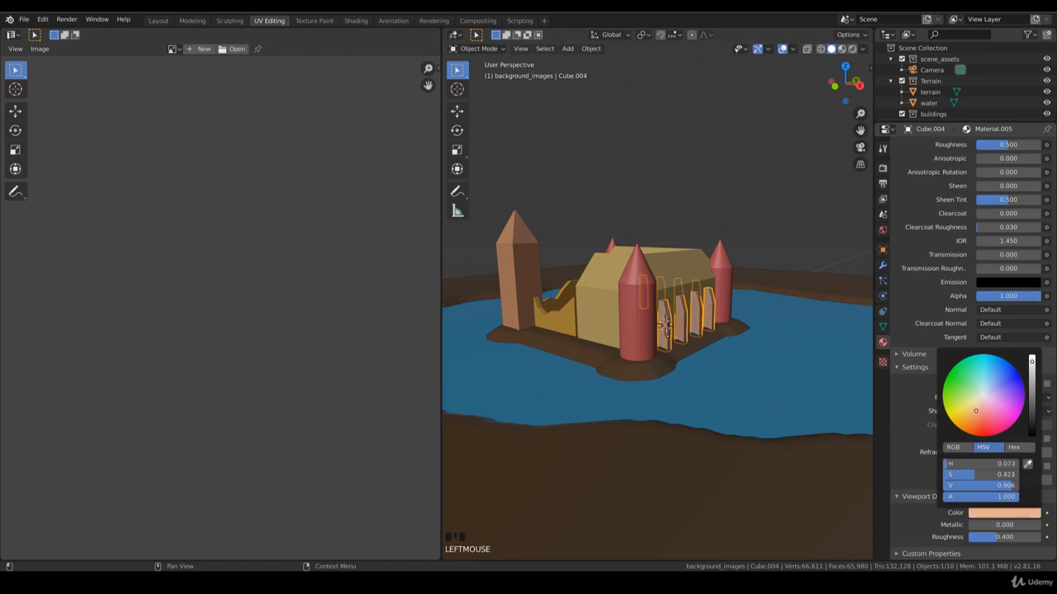
left_click_drag(978, 410, 987, 411)
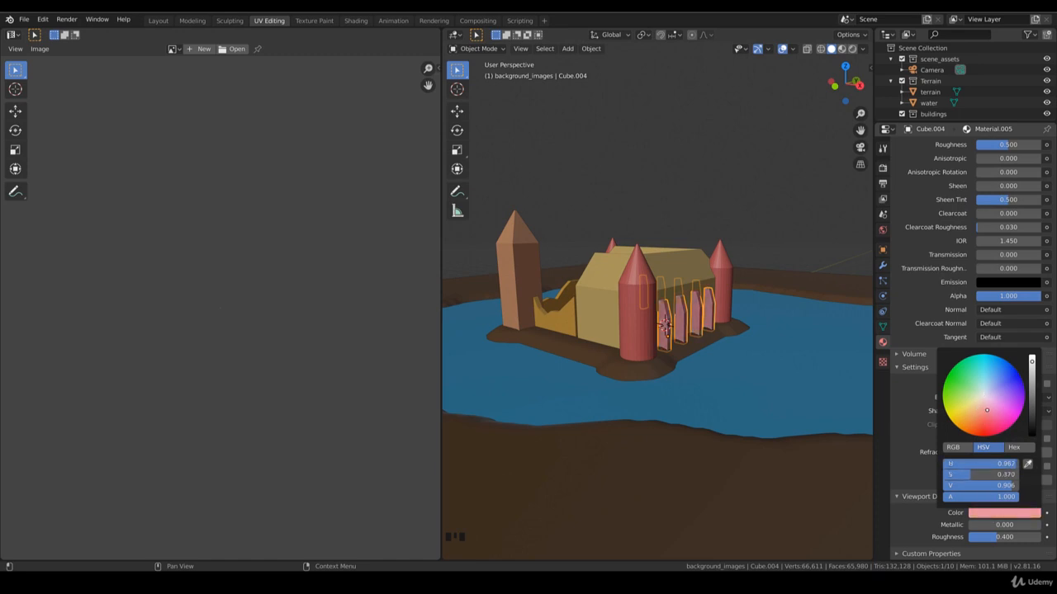
left_click(807, 356)
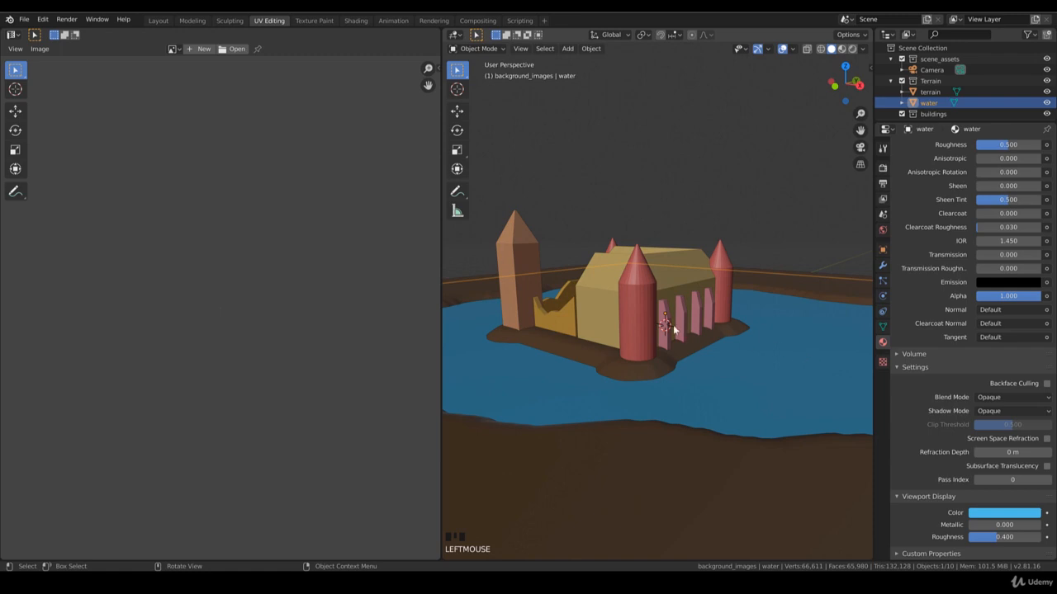
- Switch the render engine to Workbench with MatCap lighting and Random color, and preview the castle in rendered shading
left_click(882, 149)
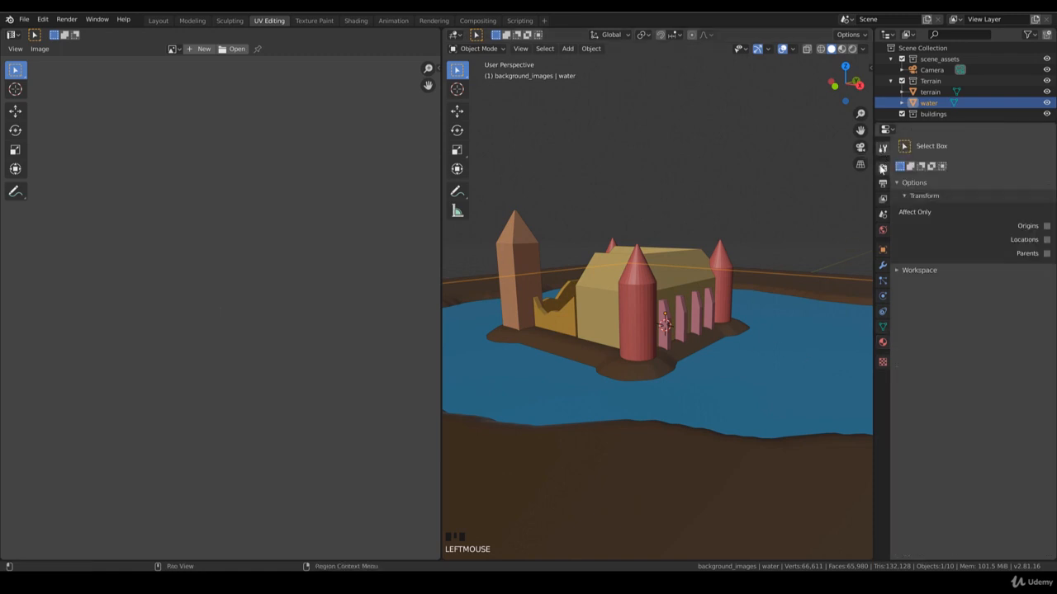
left_click(882, 167)
left_click(995, 147)
left_click(994, 168)
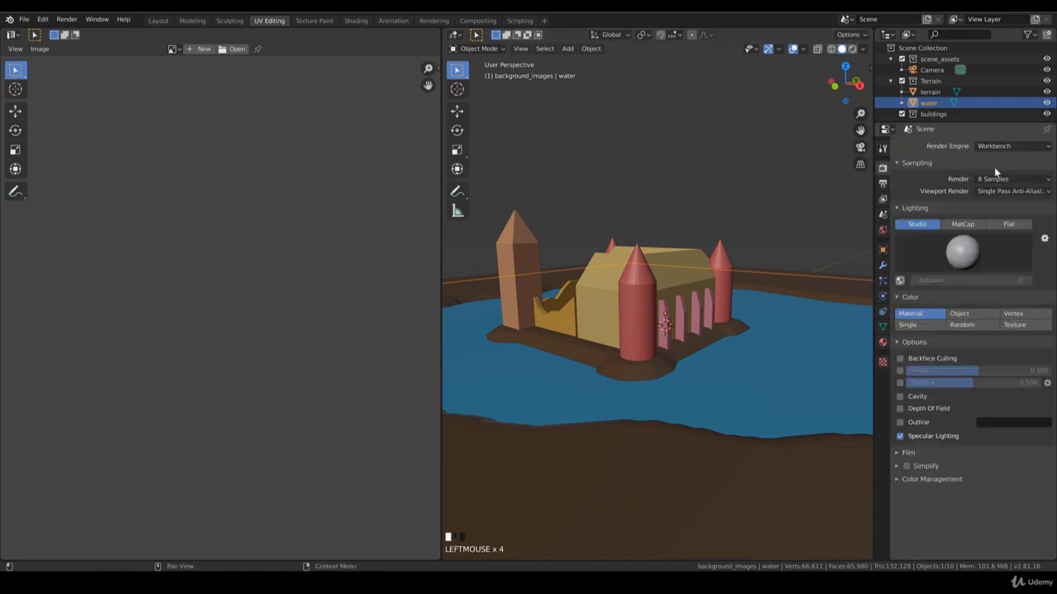
left_click(963, 224)
left_click(964, 246)
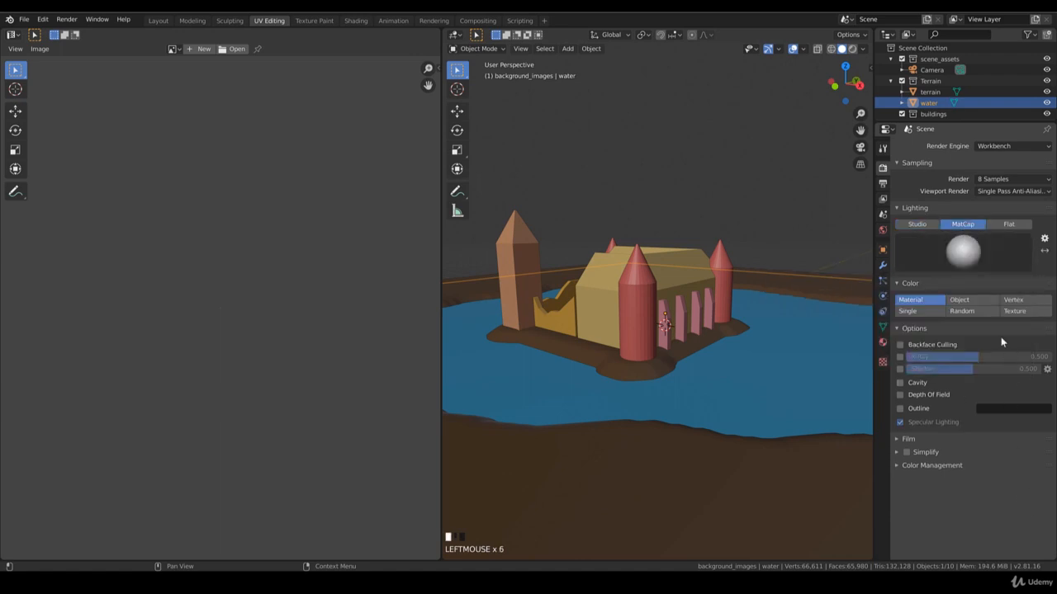
left_click(970, 312)
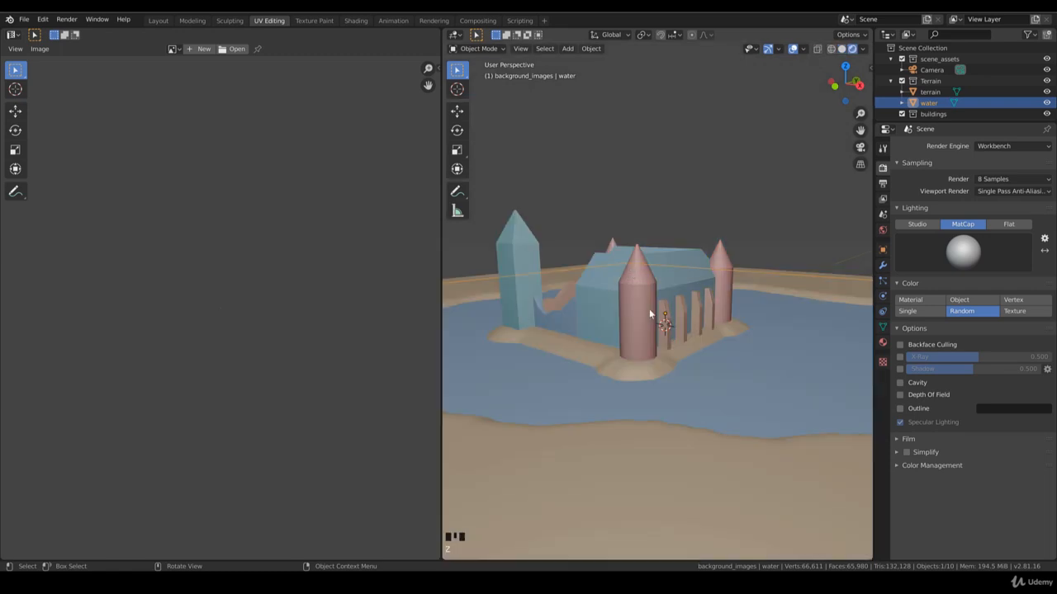
- Inspect the castle in the Workbench preview from several angles, comparing Single color with Random color
middle_click_drag(615, 325, 605, 355)
scroll(605, 351, "down", 3)
scroll(605, 349, "up", 3)
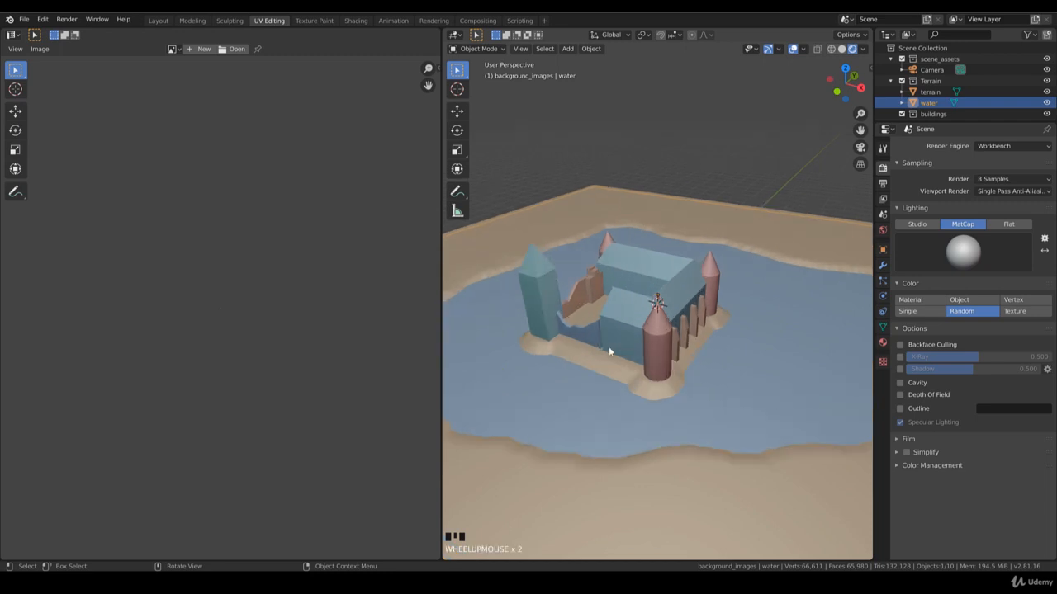
left_click(913, 311)
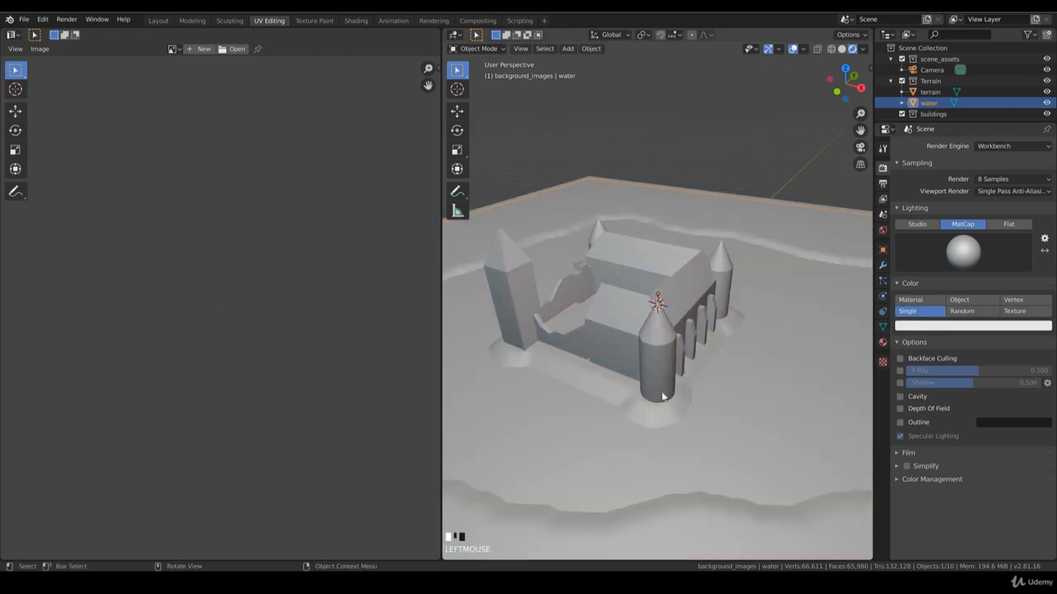
left_click(959, 310)
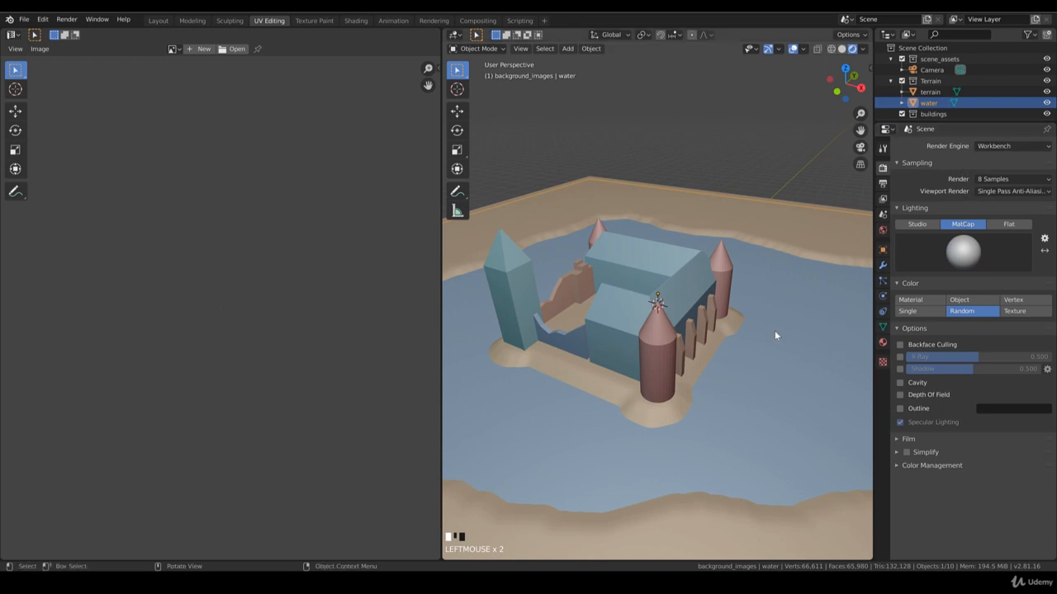
middle_click_drag(774, 330, 725, 361)
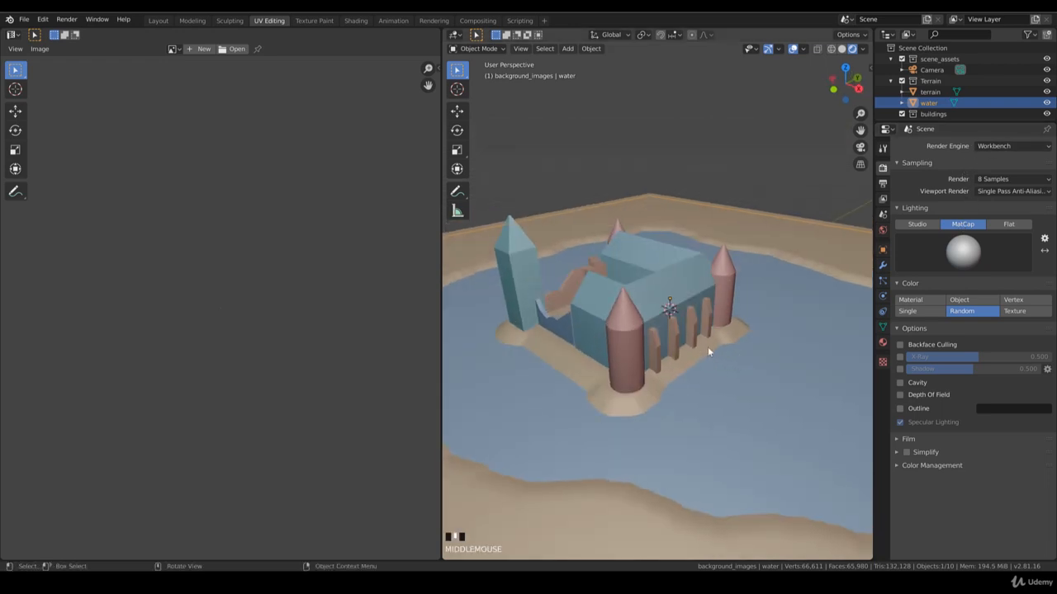
scroll(708, 351, "down", 4)
scroll(707, 351, "up", 2)
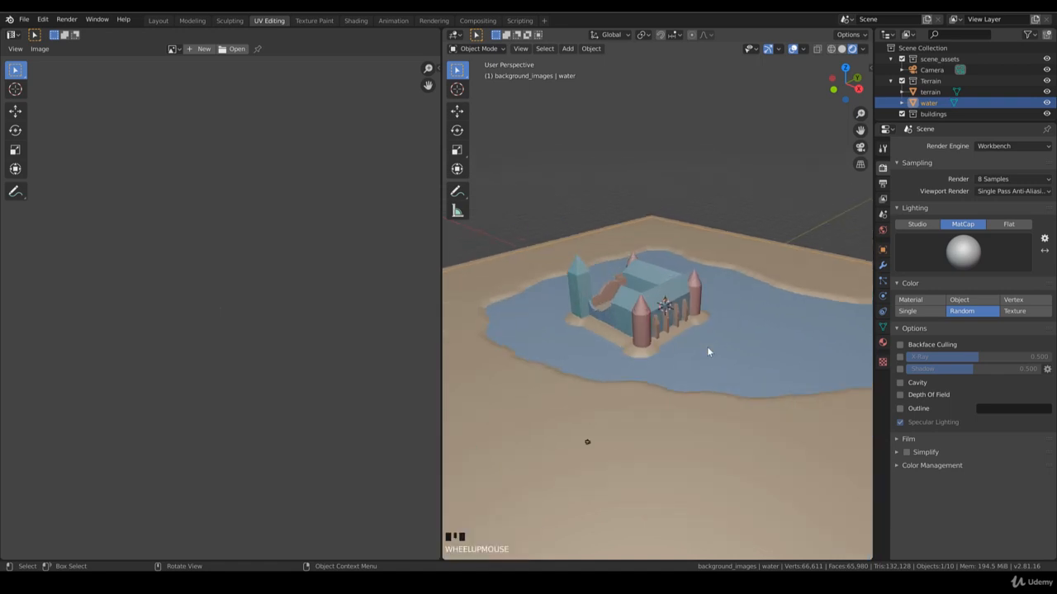
scroll(708, 351, "up", 2)
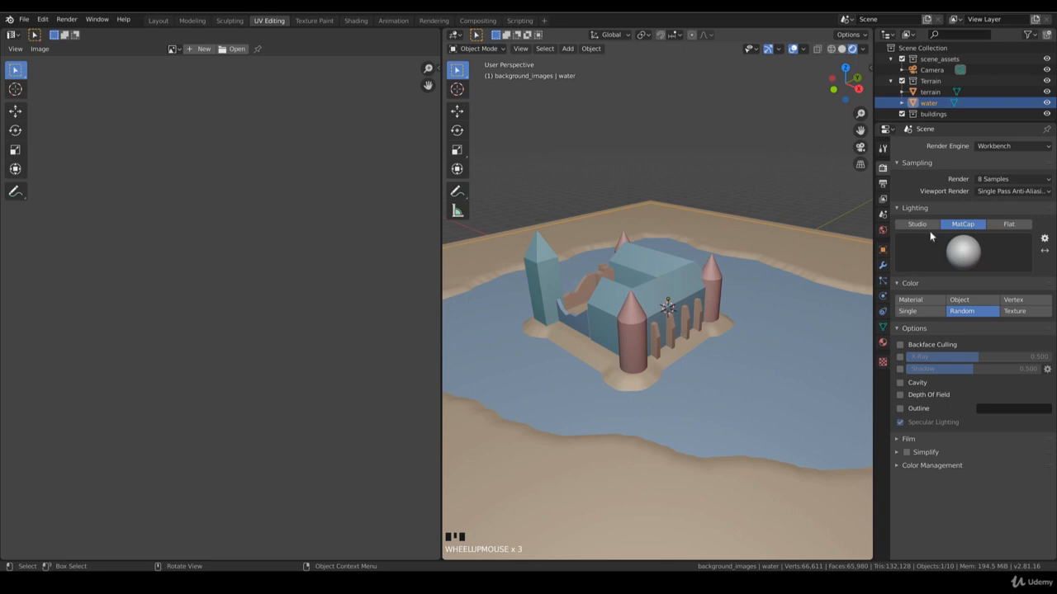
- Set the render engine back to Eevee and return the viewport to solid shading
left_click(998, 146)
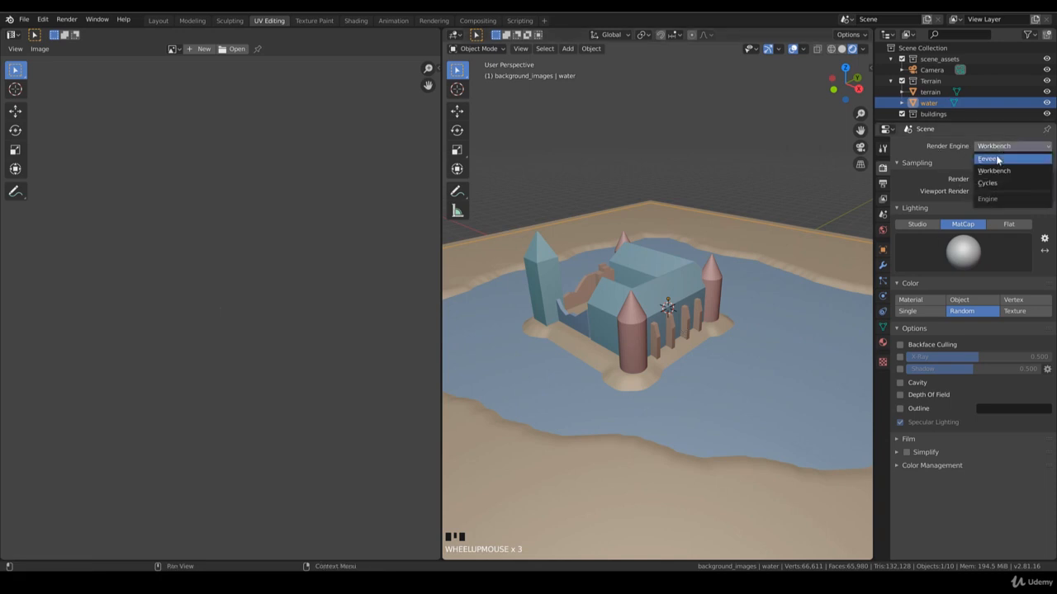
left_click(1008, 159)
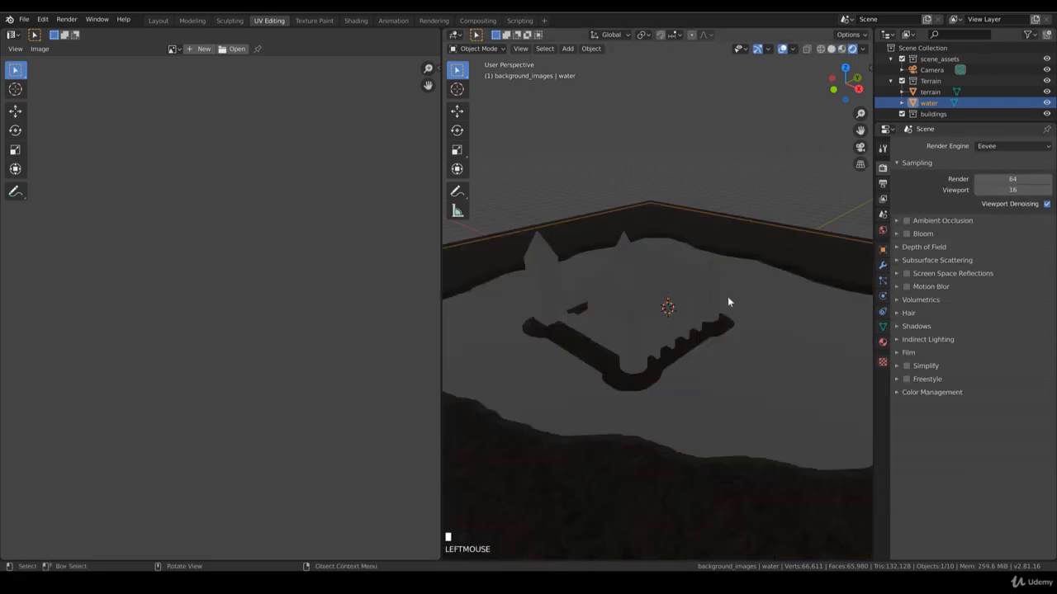
key("z")
left_click(715, 356)
mouse_move(681, 362)
middle_mouse_down()
mouse_move(709, 349)
mouse_move(703, 330)
mouse_move(785, 328)
mouse_move(761, 340)
middle_mouse_up()
key("z")
left_click(774, 337)
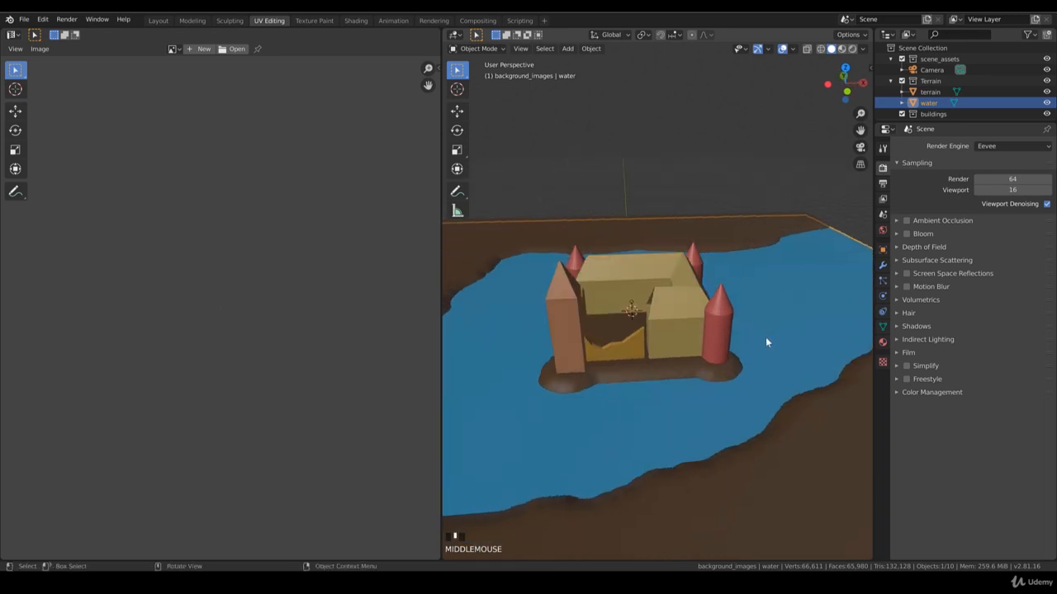
- Examine the colored castle through the scene camera, select the roofed wings, and leave the camera for an orthographic overview
middle_click_drag(765, 337, 713, 329)
key("KP_0")
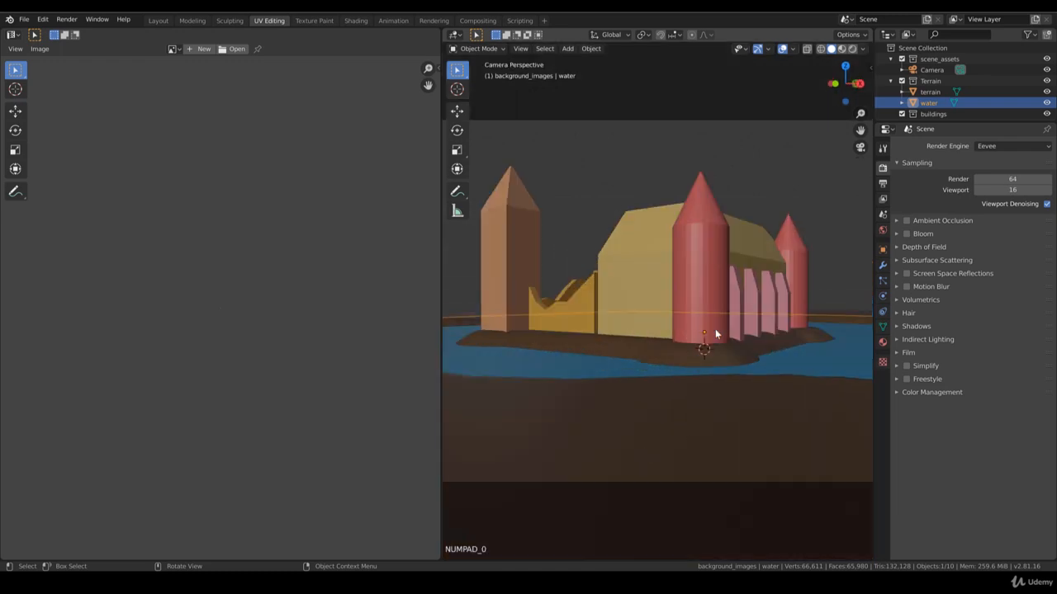
scroll(704, 293, "down", 3)
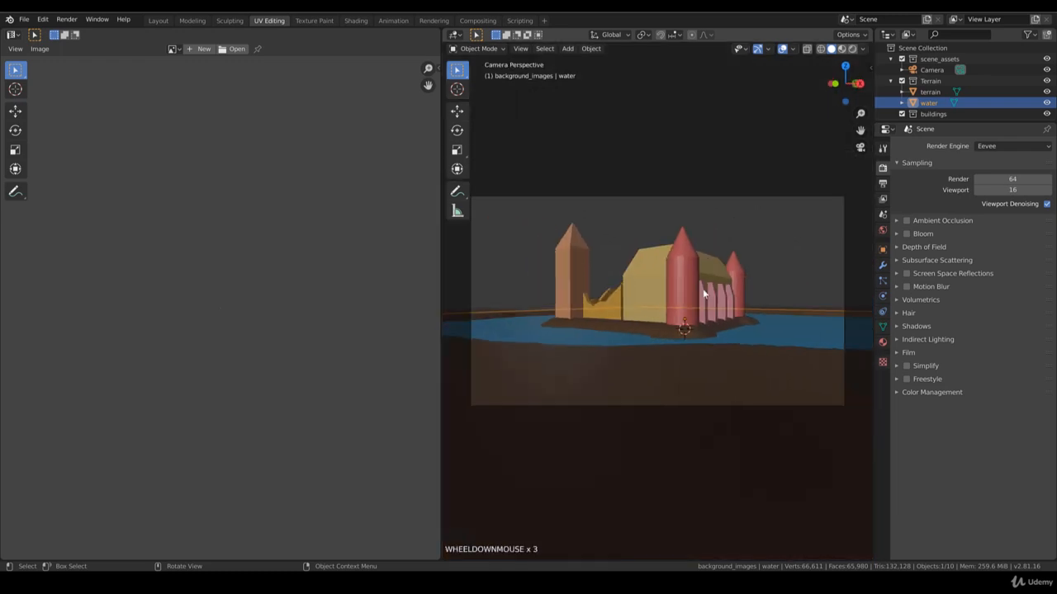
left_click(660, 275)
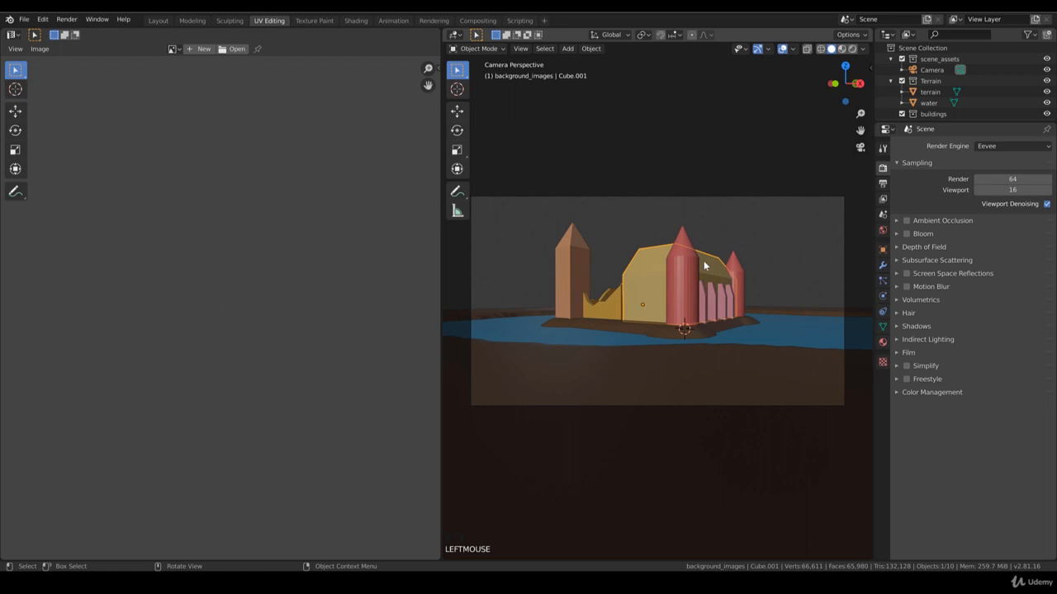
key("KP_7")
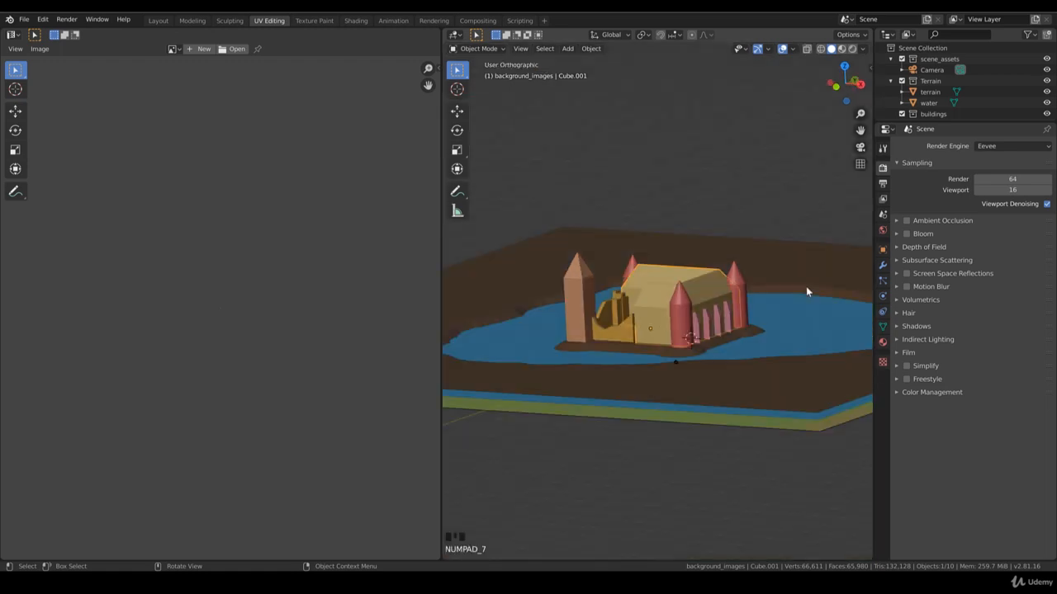